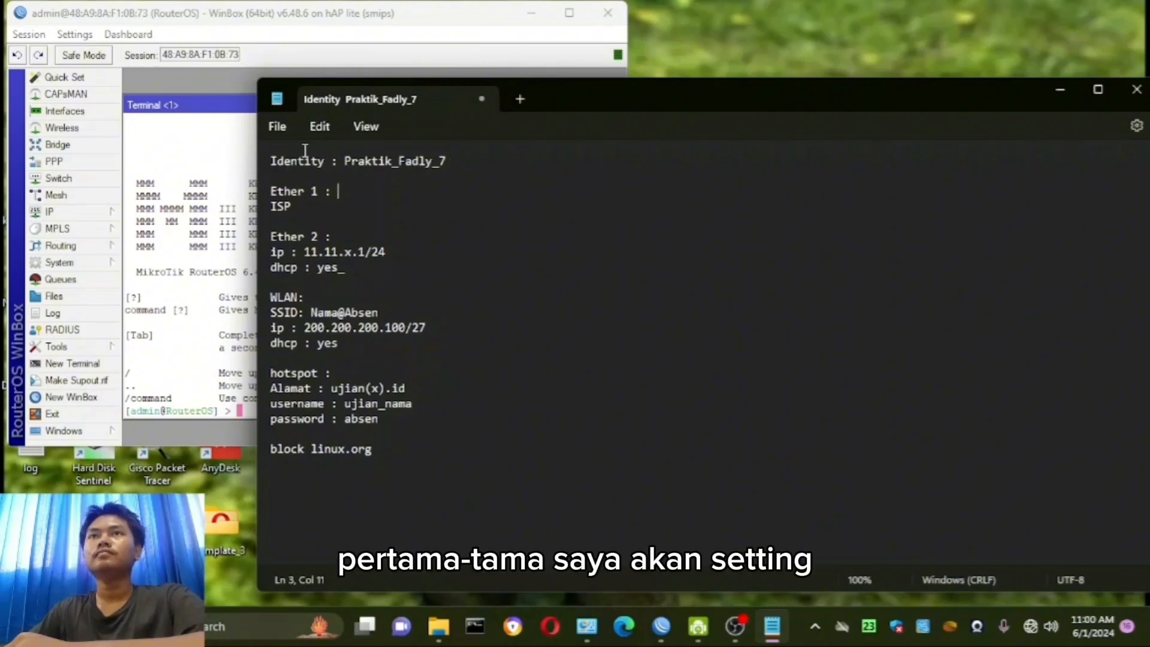
- Set the router's system identity to Praktik, the person's name and 7, joined by underscores, as given in the notes
left_click_drag(271, 160, 506, 174)
left_click(441, 221)
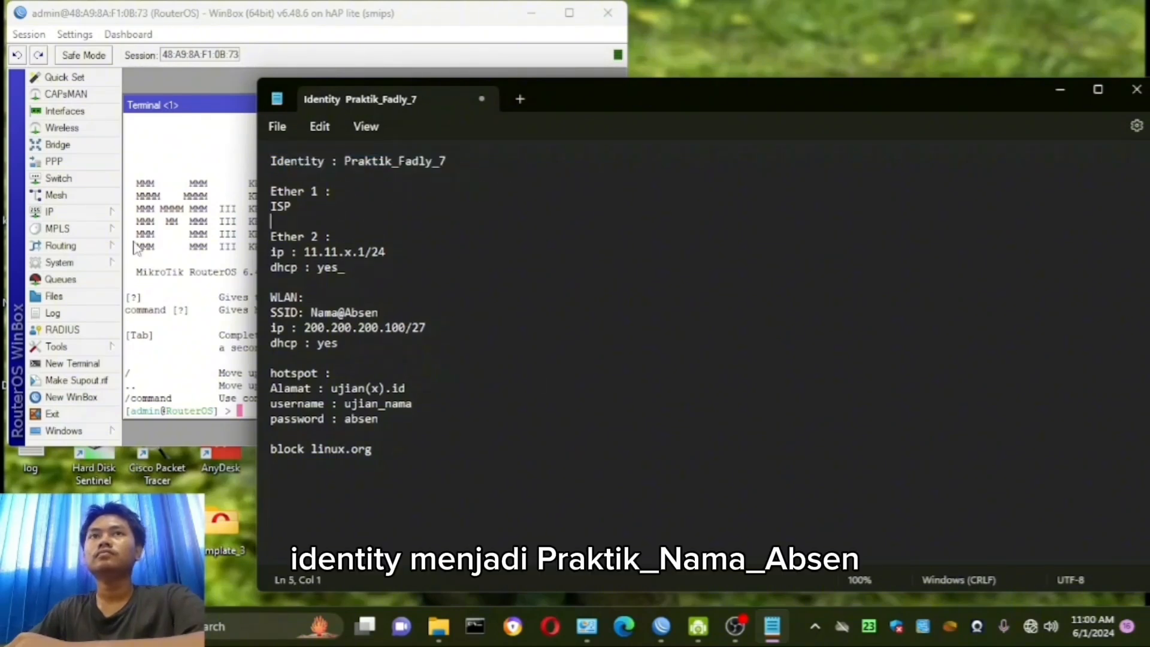
left_click(83, 263)
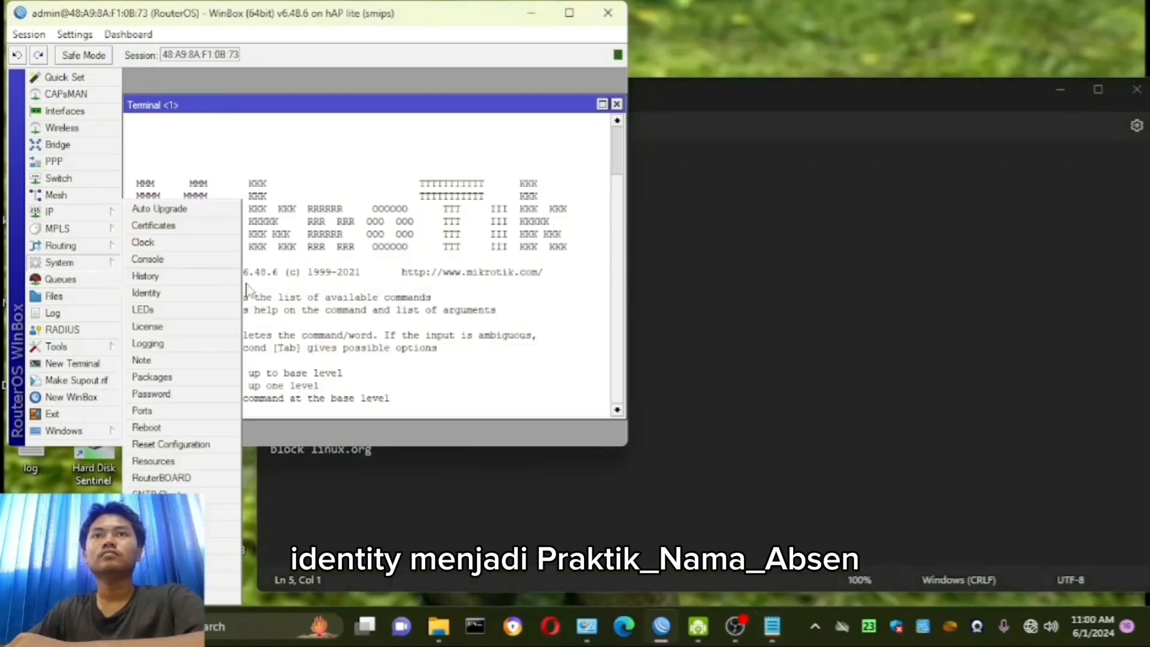
left_click(146, 293)
left_click(371, 240)
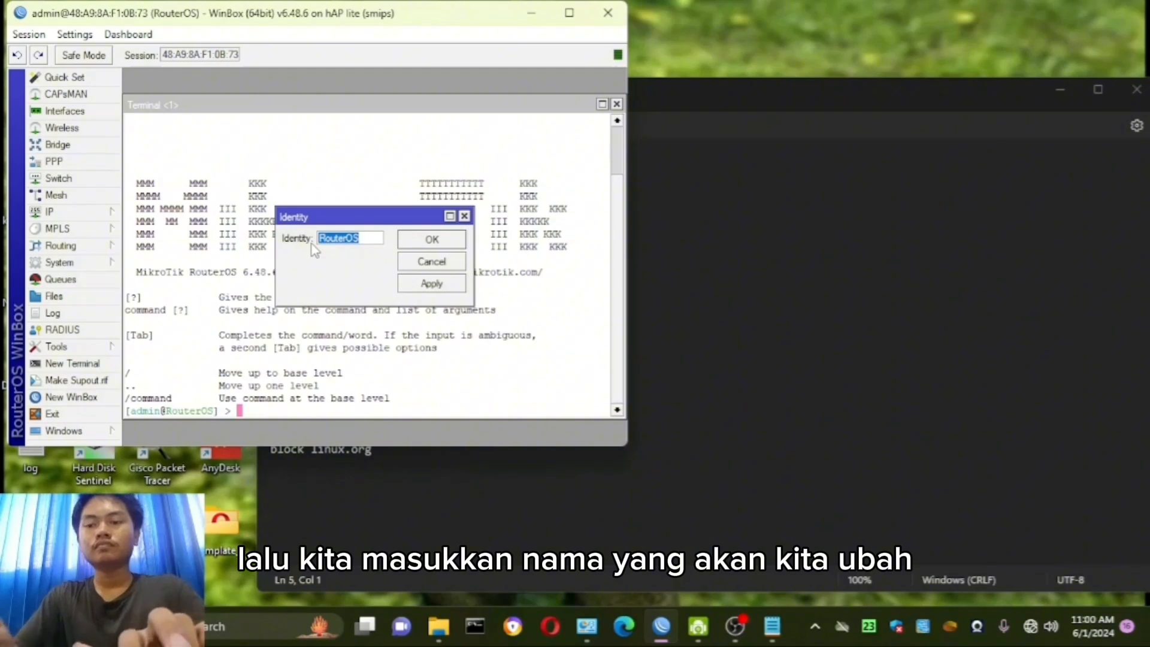
left_click(888, 199)
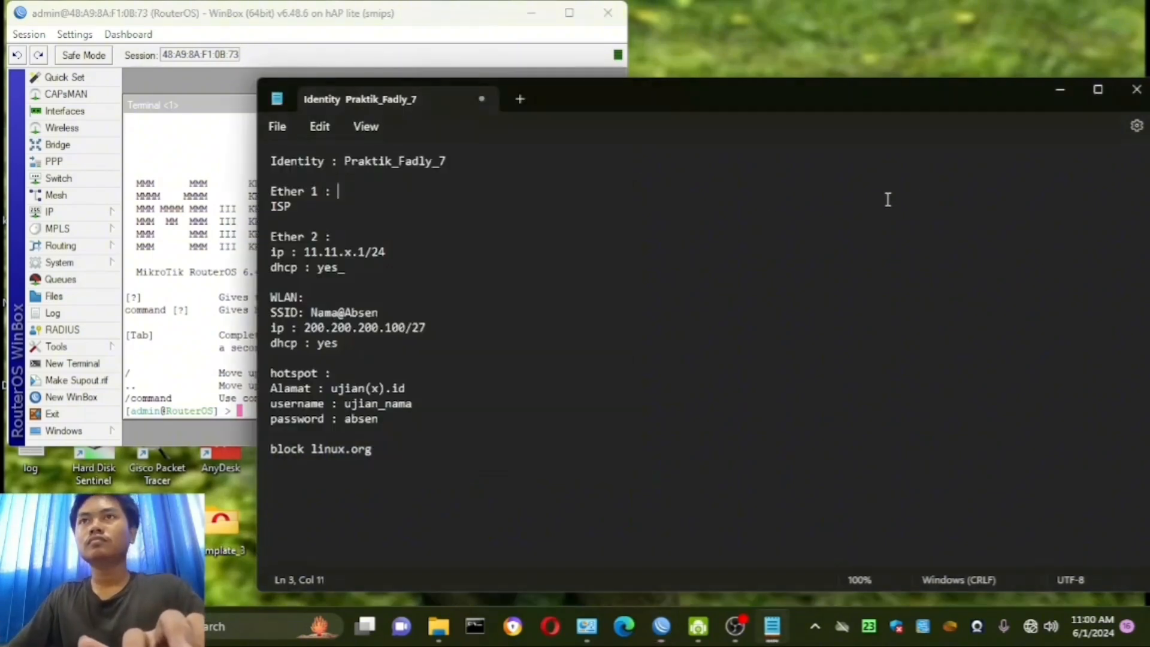
left_click(1061, 90)
type("Praktik")
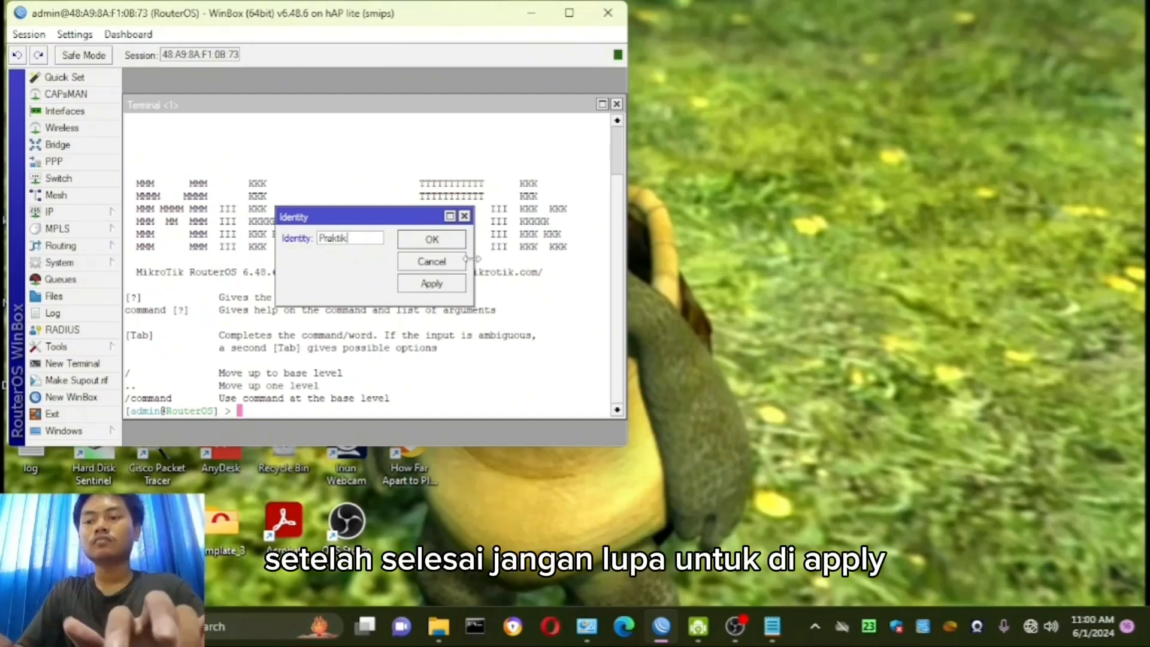
type("_Fady_")
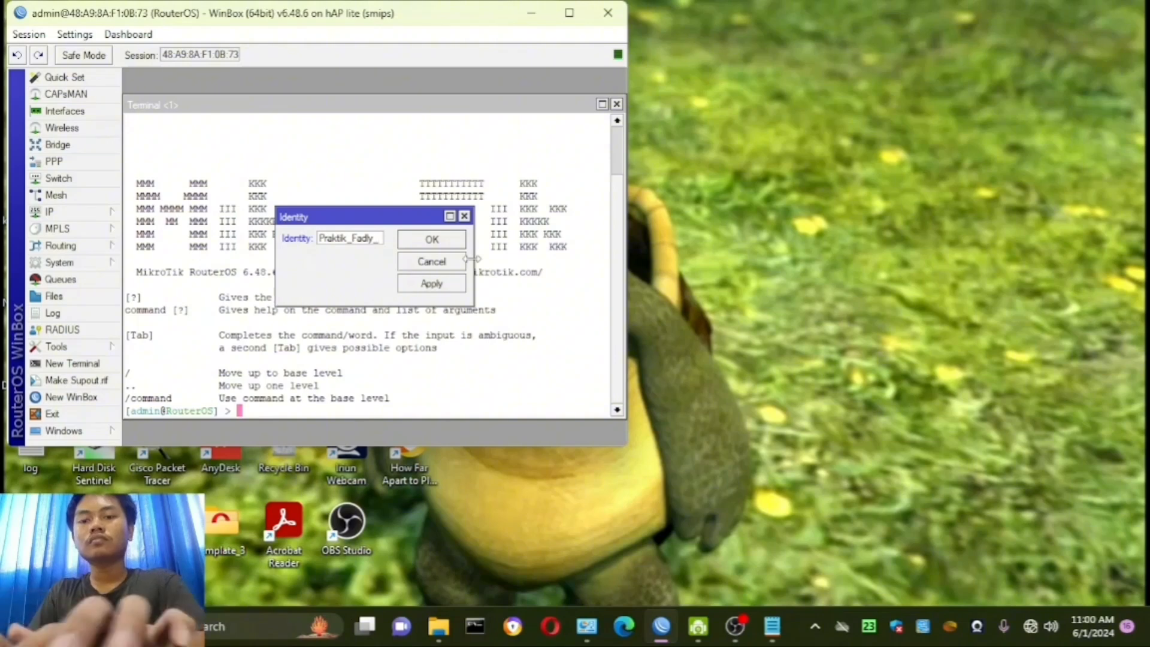
type("7")
left_click(440, 286)
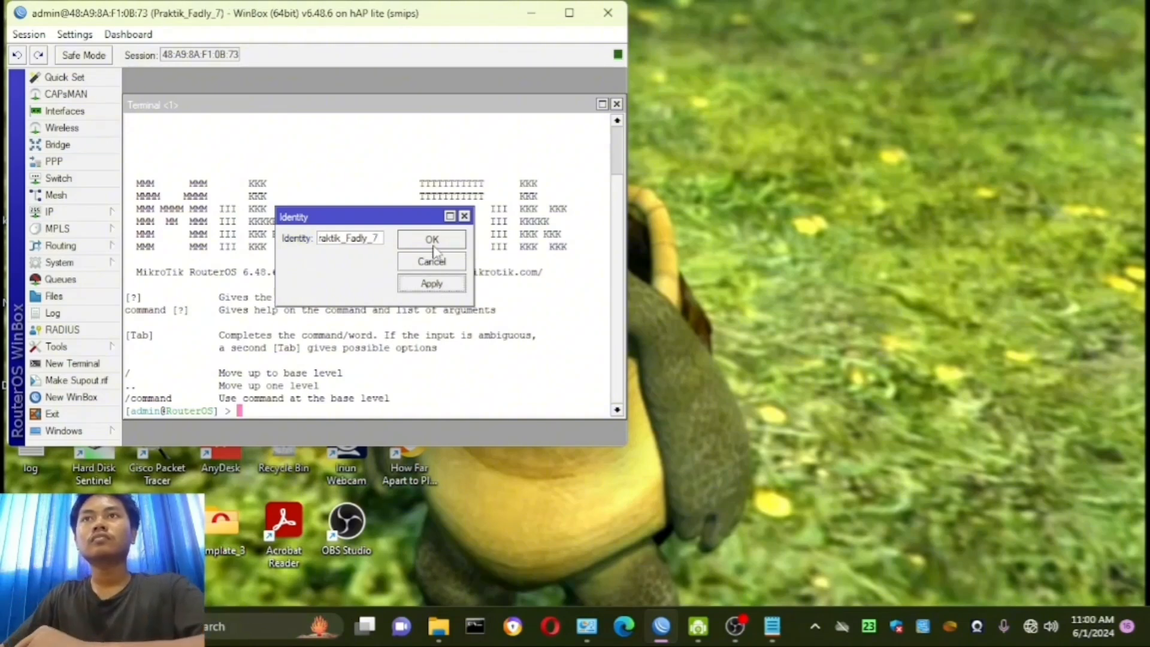
left_click(444, 242)
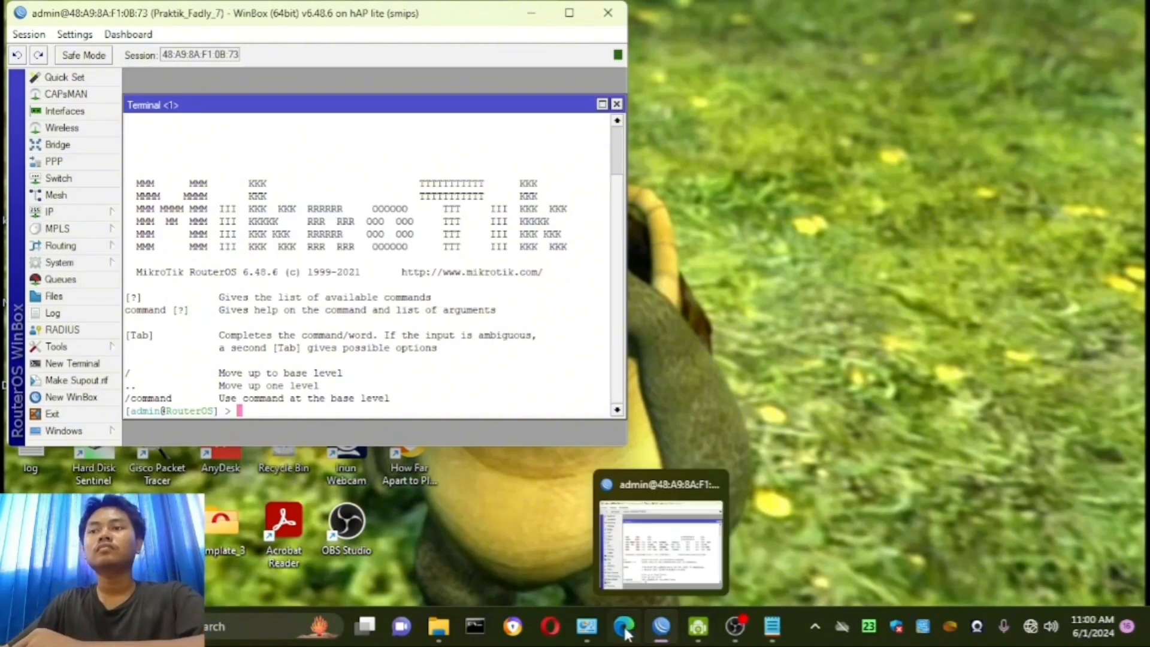
- Add a DHCP client on interface ether1 for the ISP connection listed in the notes
left_click(772, 625)
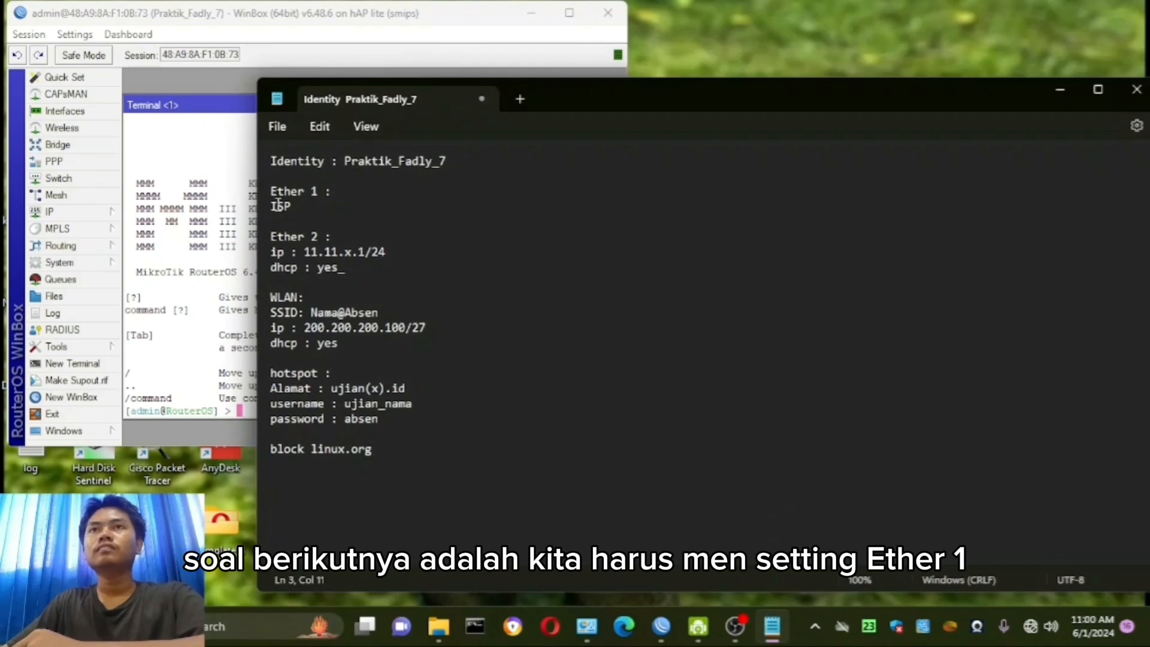
left_click(263, 194)
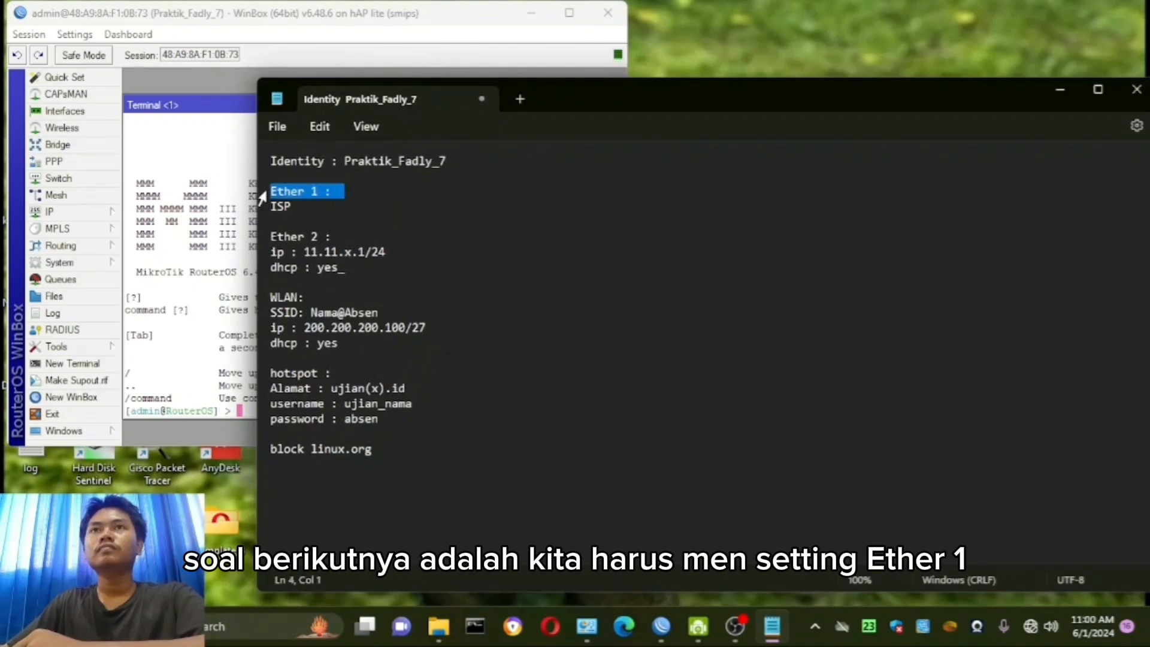
left_click(1057, 91)
left_click(77, 208)
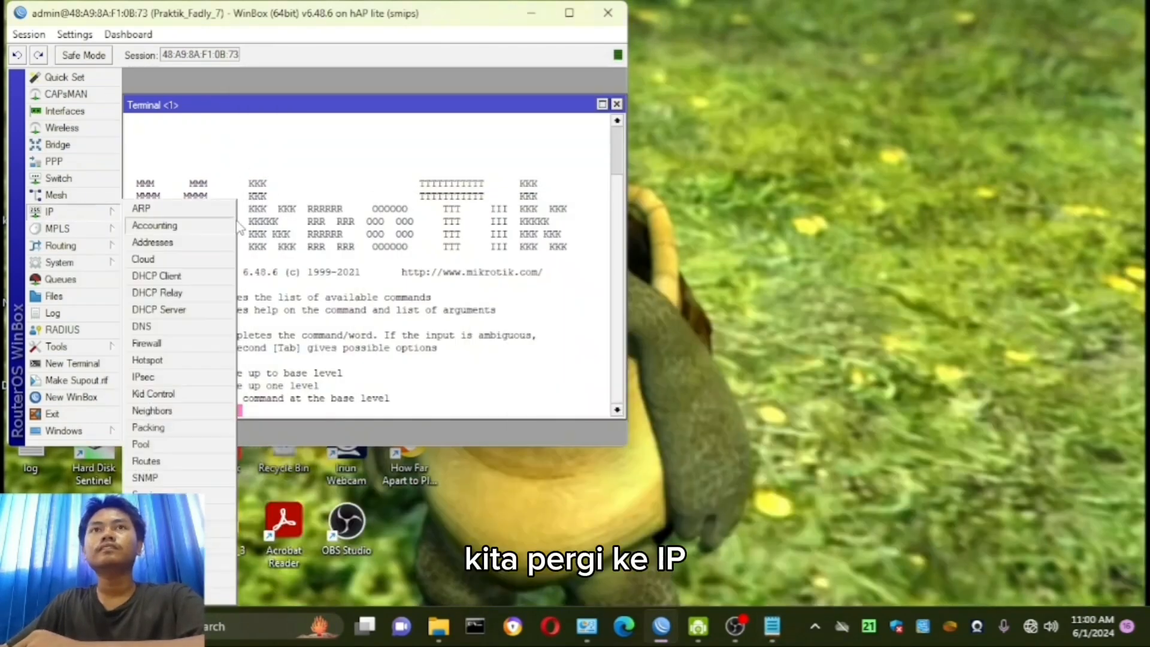
left_click(157, 277)
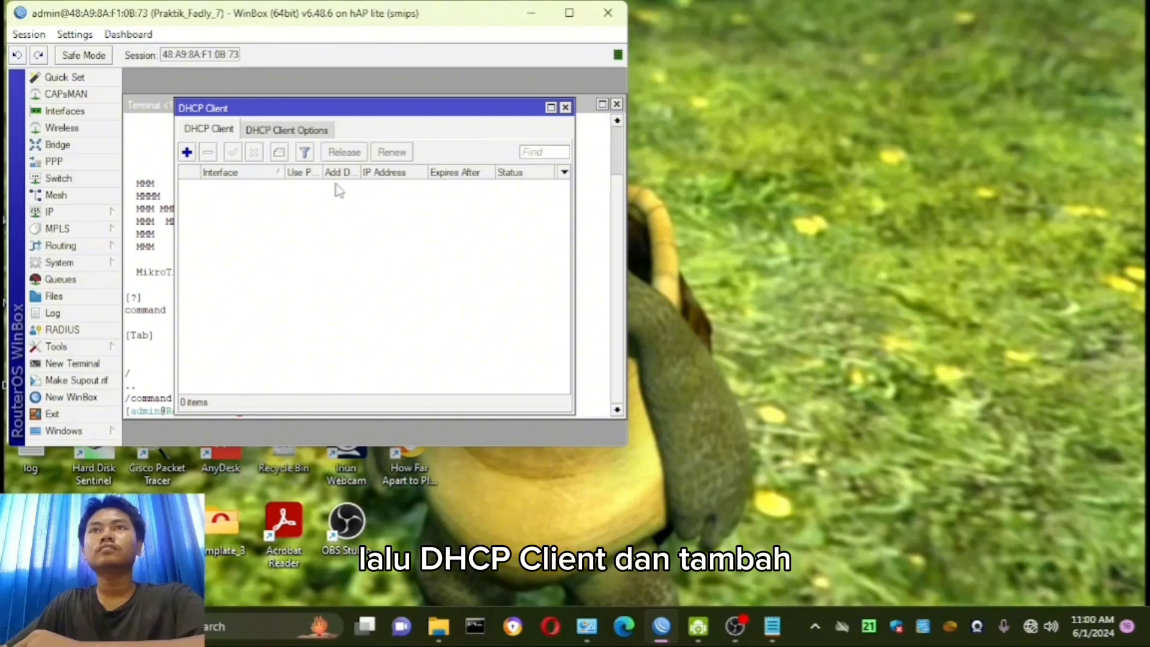
left_click(188, 152)
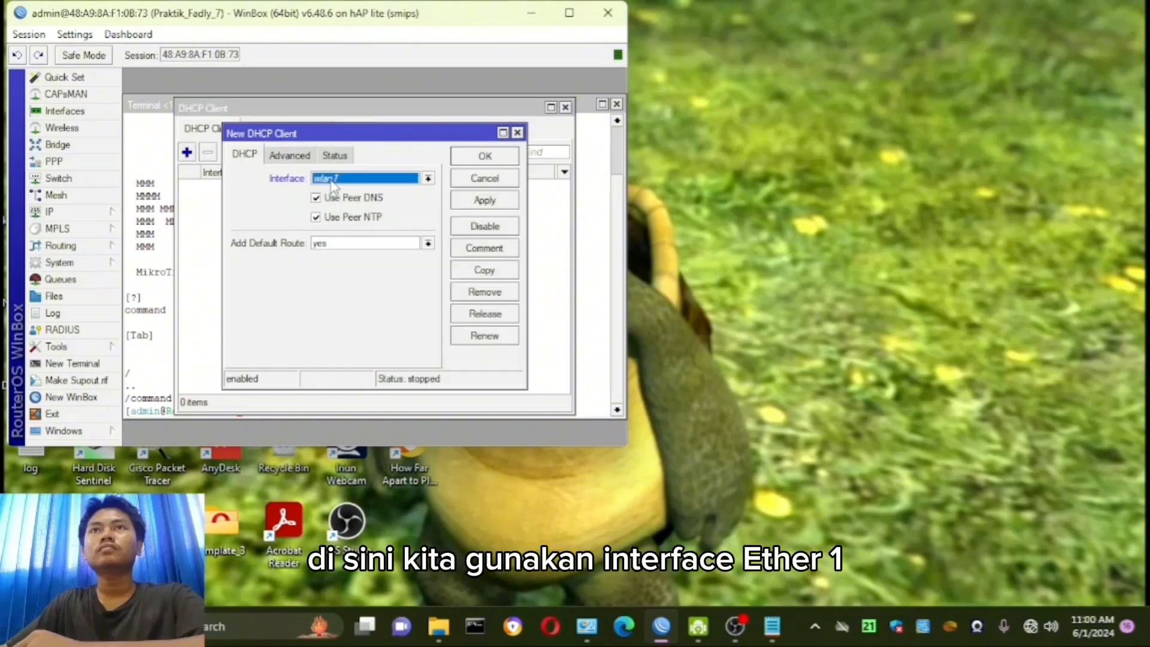
left_click(333, 180)
left_click(347, 193)
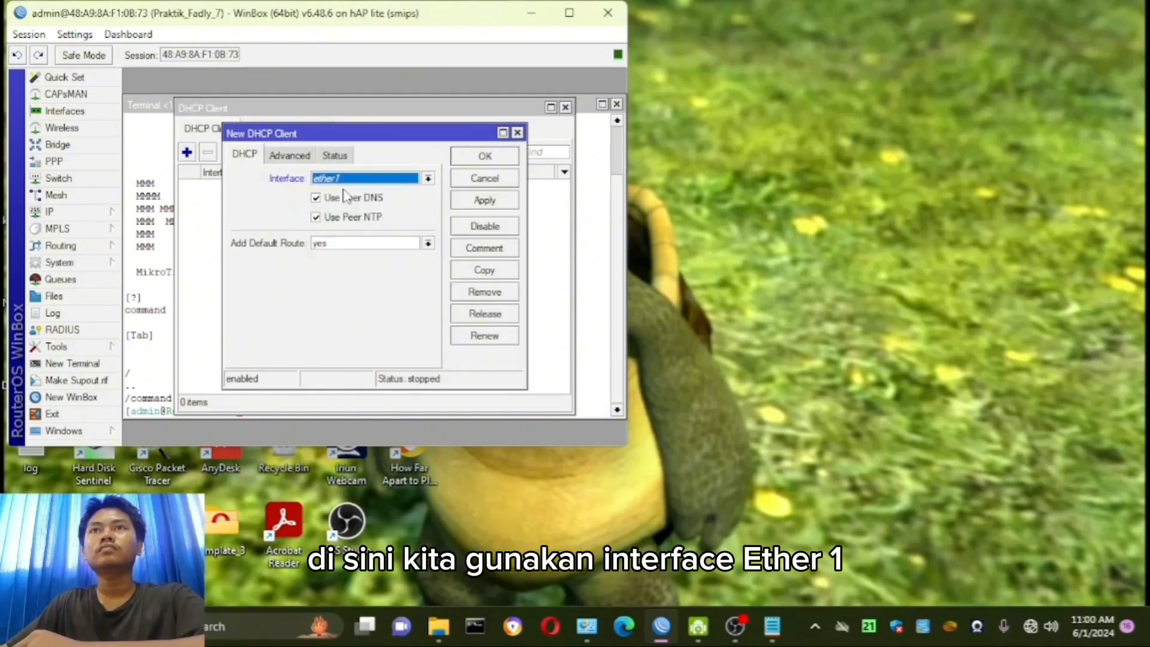
left_click(485, 202)
left_click(487, 158)
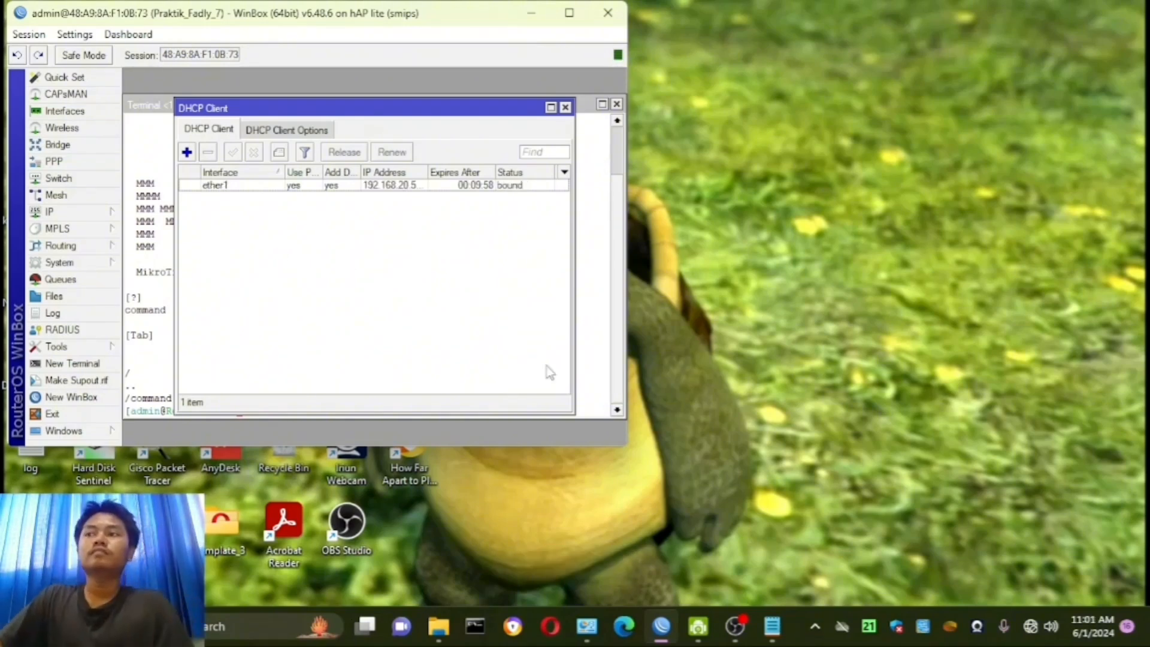
- Check the Ether 2 requirements in the notes and add the IP address 11.11.7.1/24 on interface ether2
left_click(783, 632)
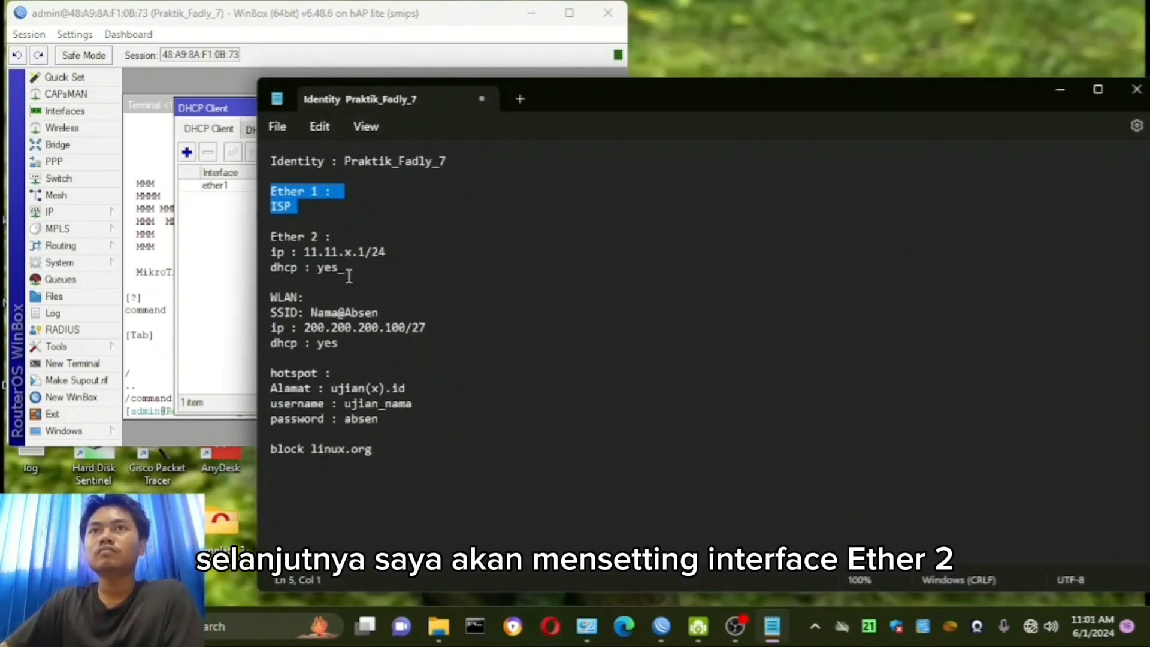
left_click_drag(348, 276, 286, 255)
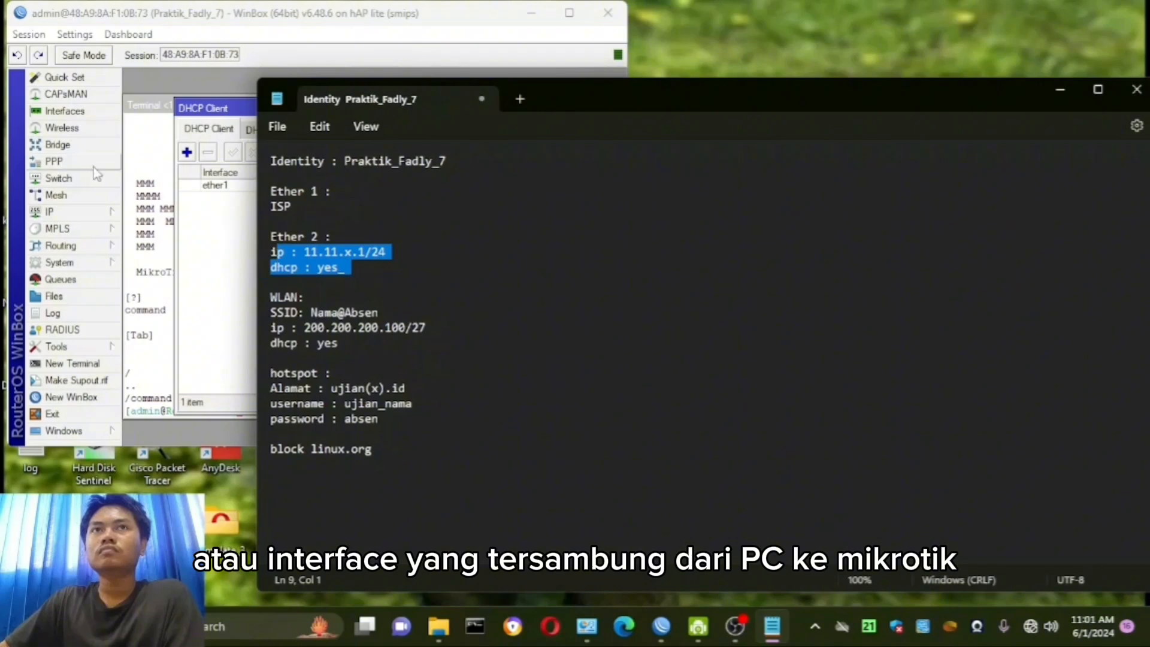
left_click(87, 216)
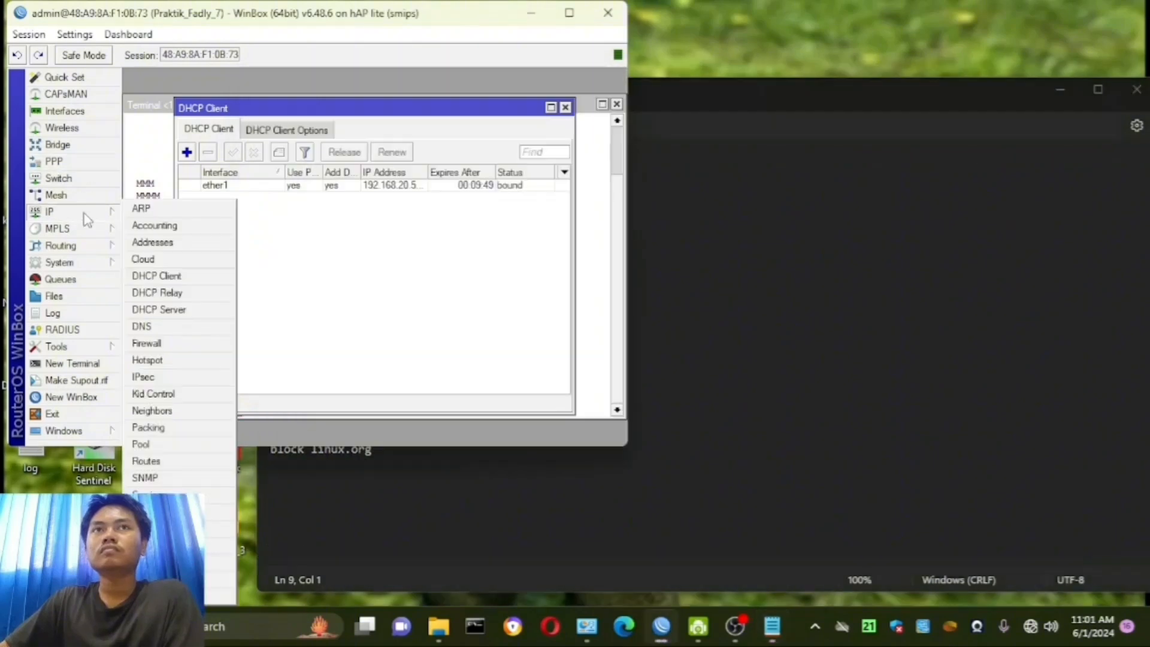
left_click(196, 241)
left_click(244, 142)
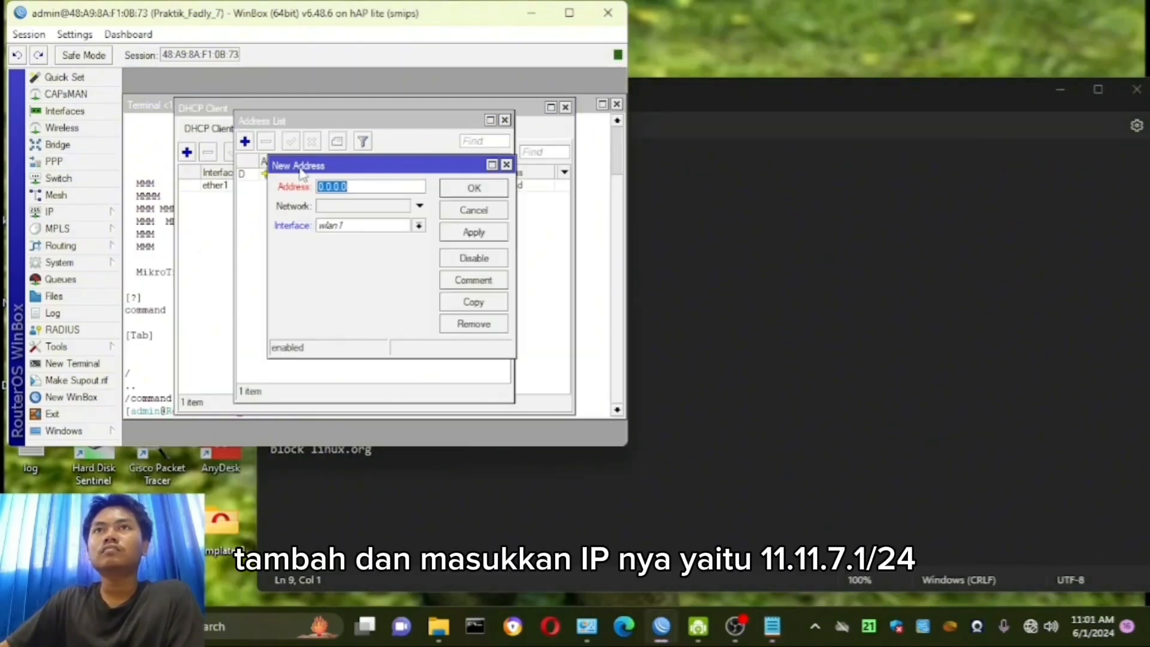
type("11")
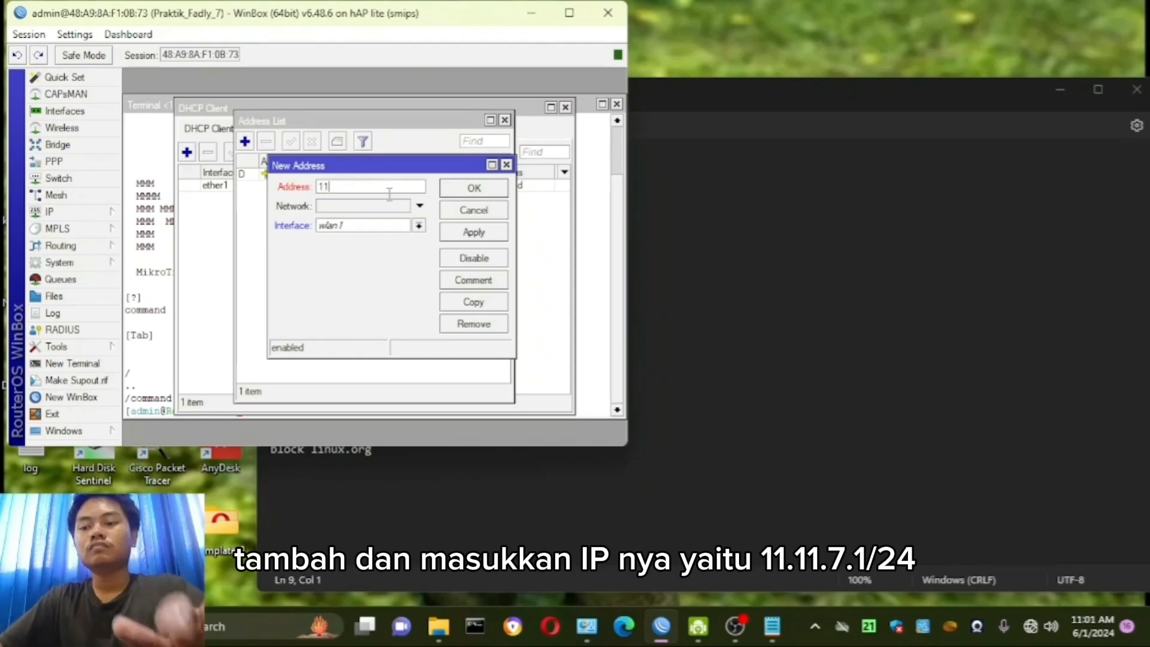
type(".11.7")
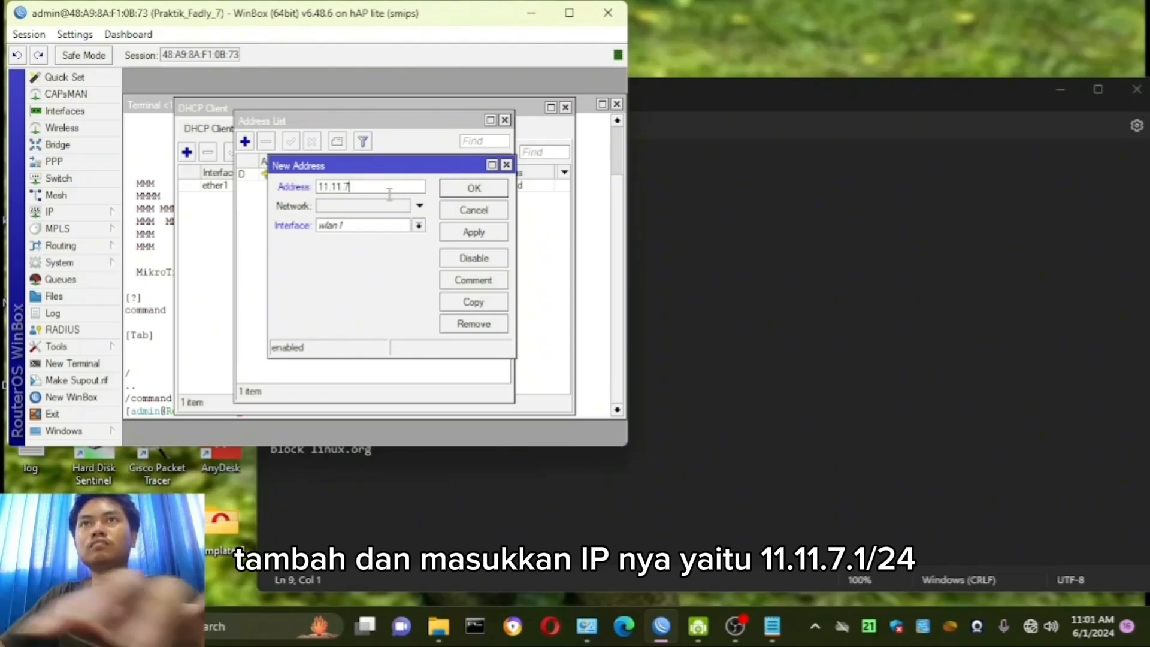
type(".1/24")
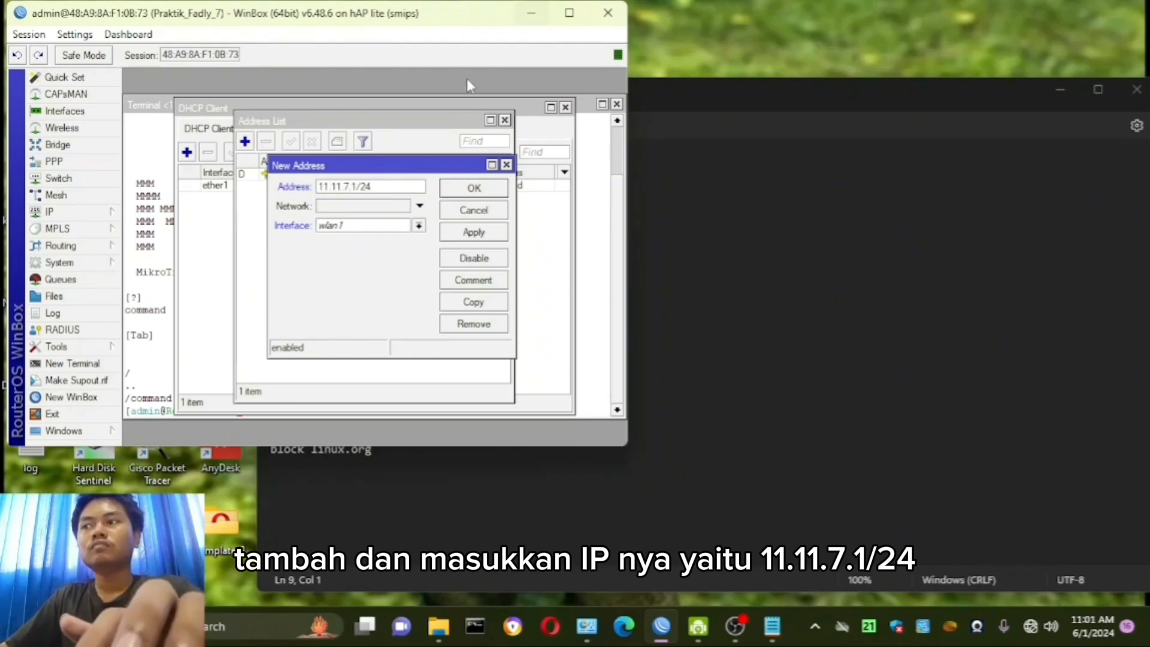
left_click(391, 225)
left_click(330, 250)
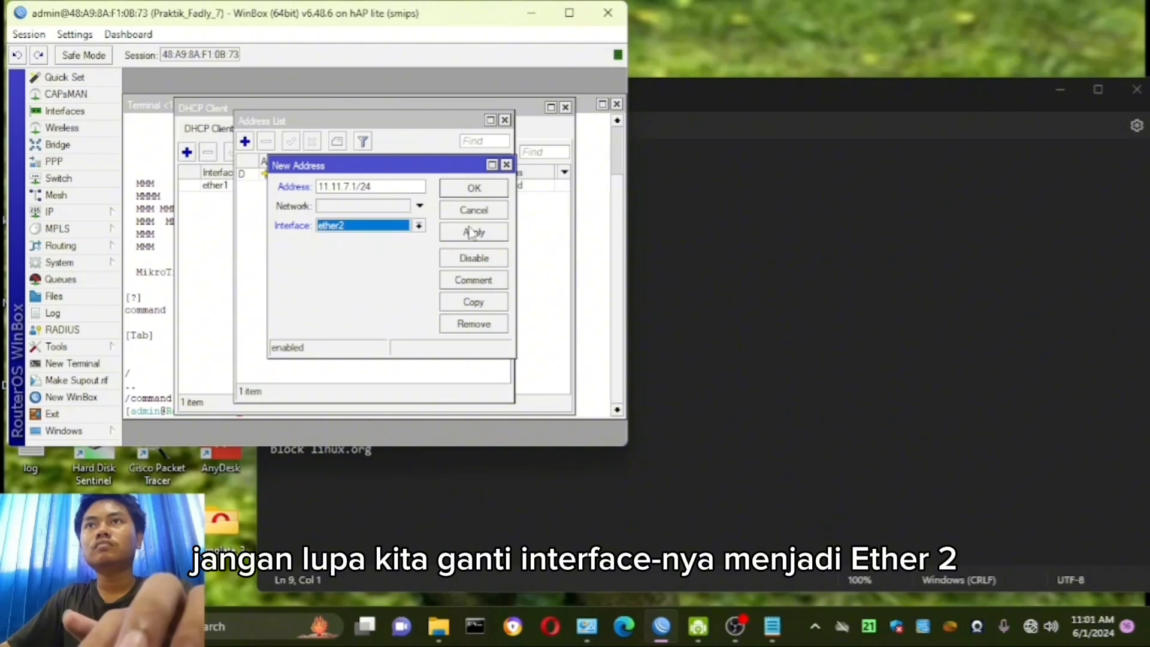
left_click(473, 232)
left_click(473, 189)
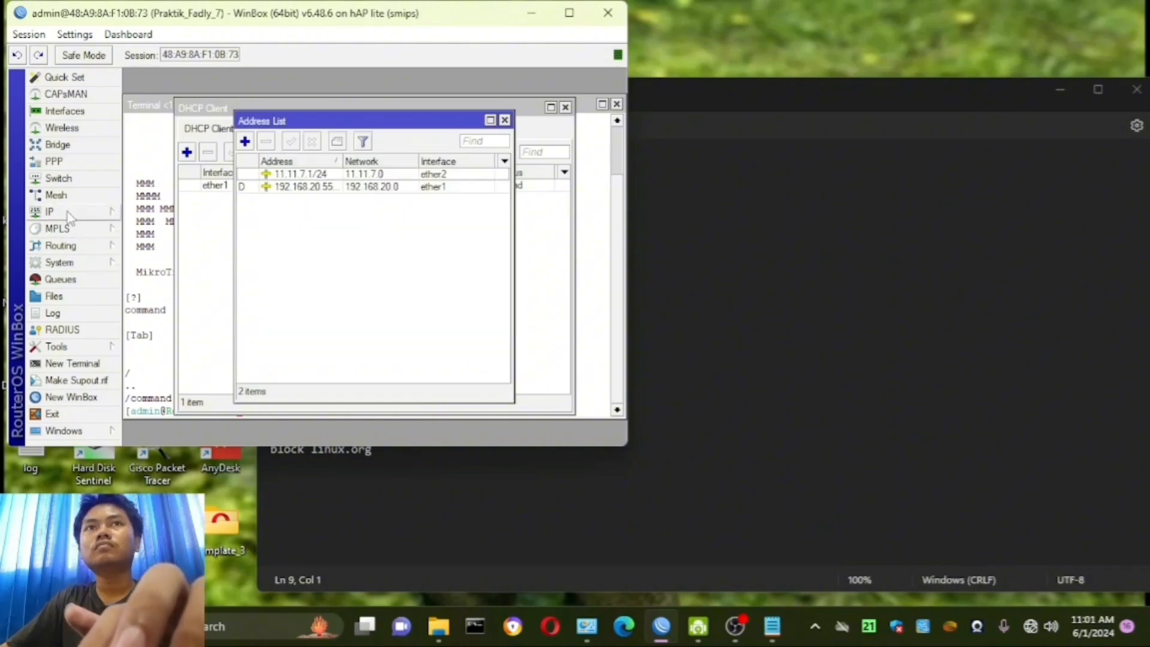
- Run the DHCP server setup on ether2, accepting the address space 11.11.7.0/24 and the remaining default values
left_click(51, 211)
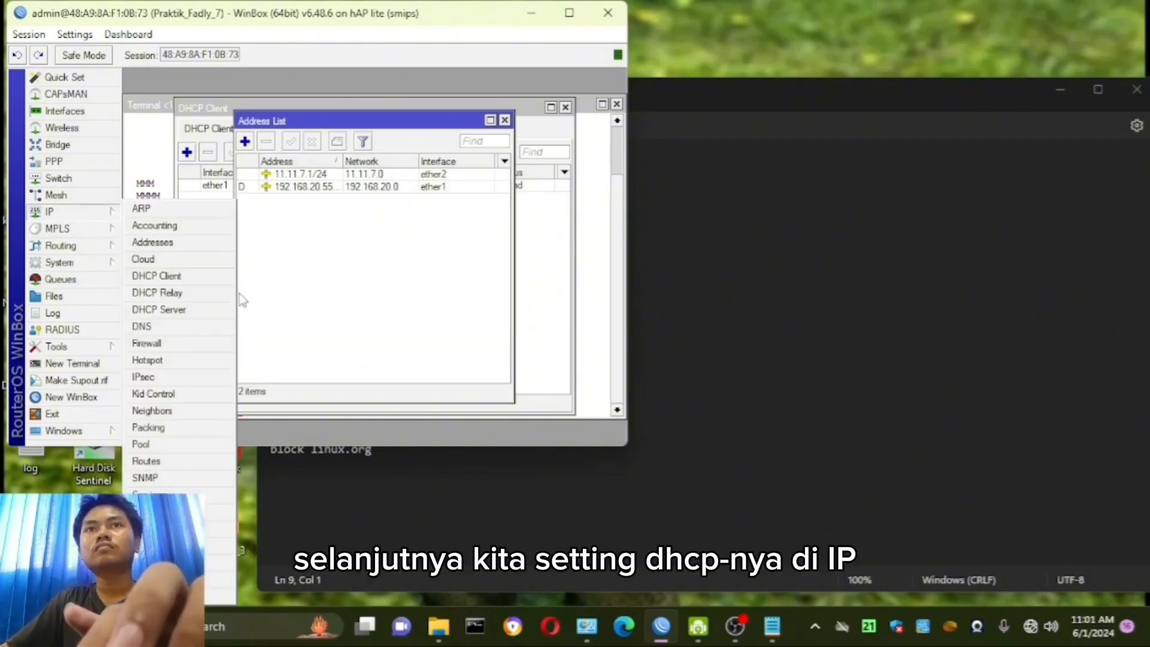
left_click(201, 310)
left_click(347, 152)
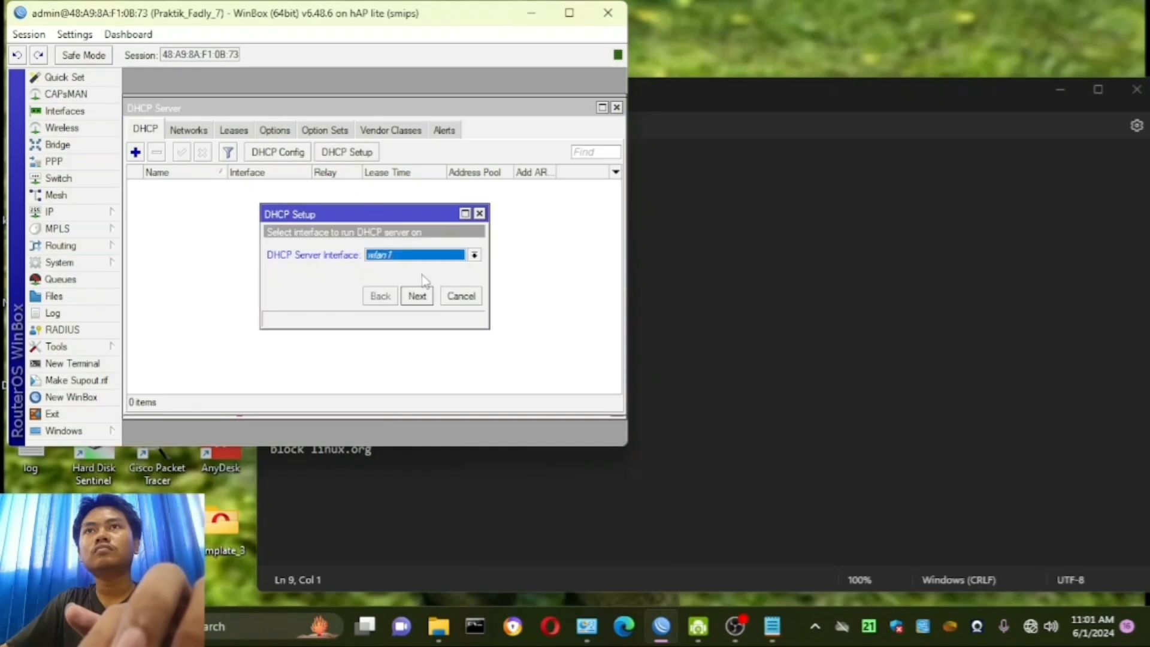
left_click(474, 255)
left_click(414, 280)
left_click(417, 295)
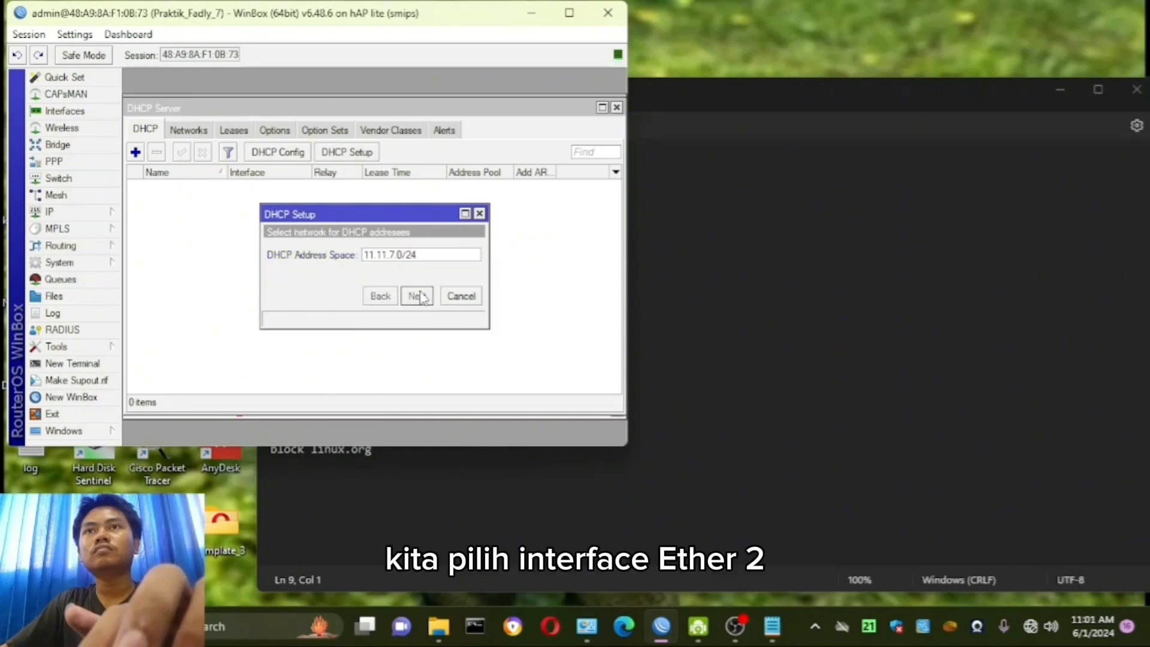
left_click(417, 296)
left_click(418, 296)
left_click(417, 296)
left_click(418, 296)
left_click(417, 296)
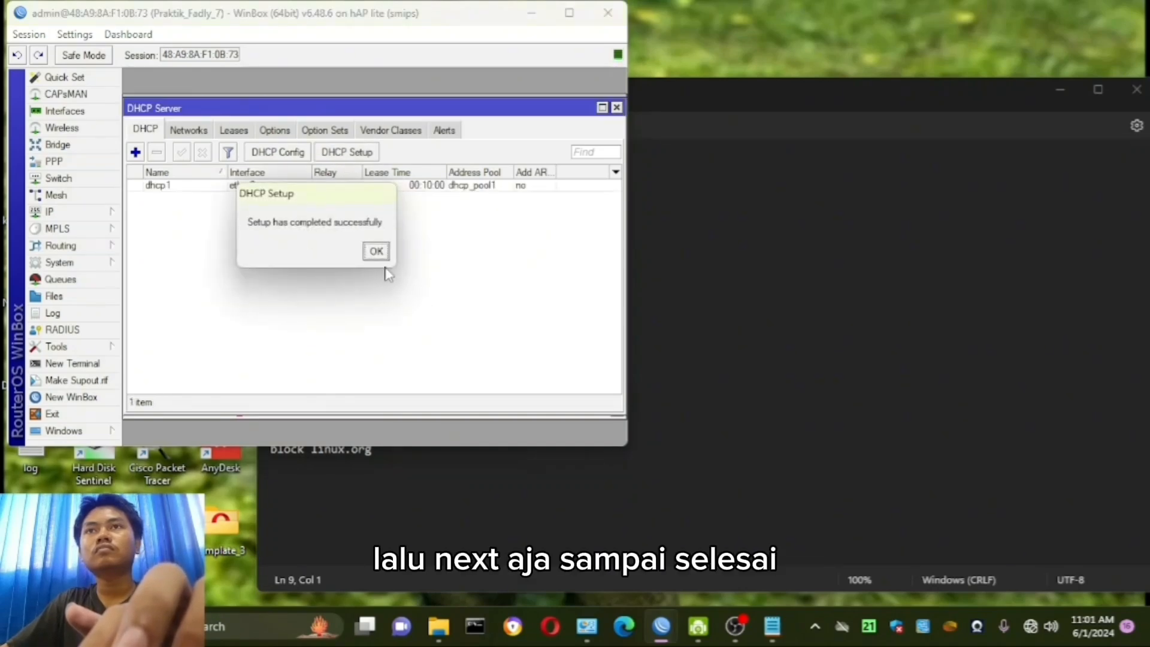
left_click(376, 250)
- Add a firewall NAT rule with chain srcnat and action masquerade
left_click(50, 211)
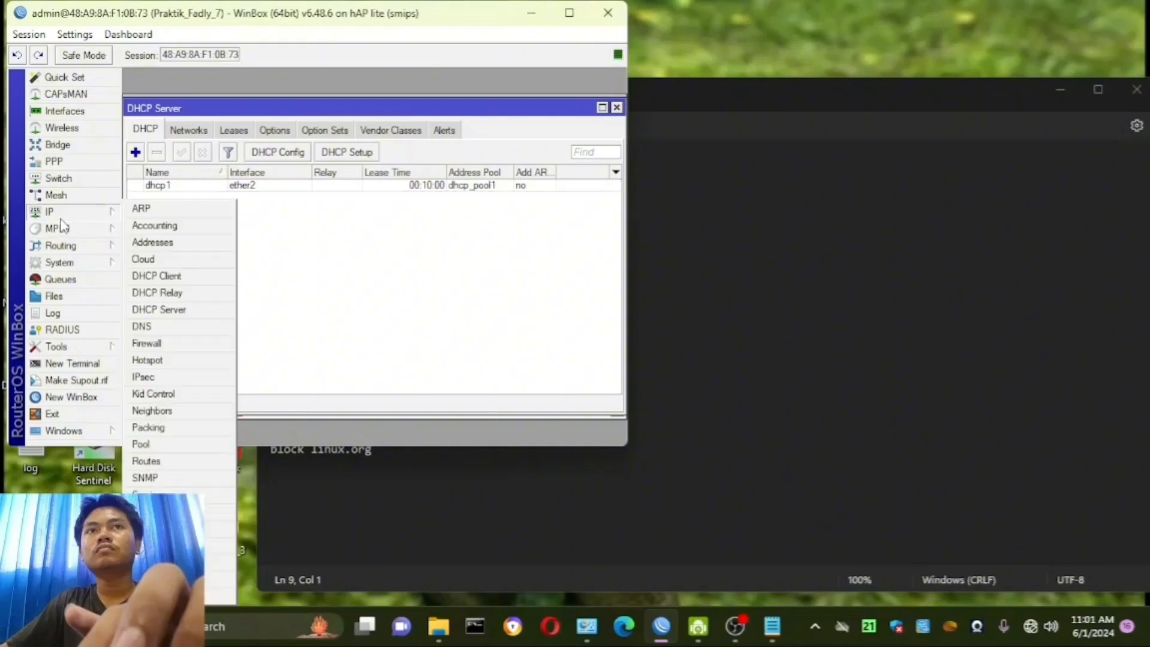
left_click(180, 343)
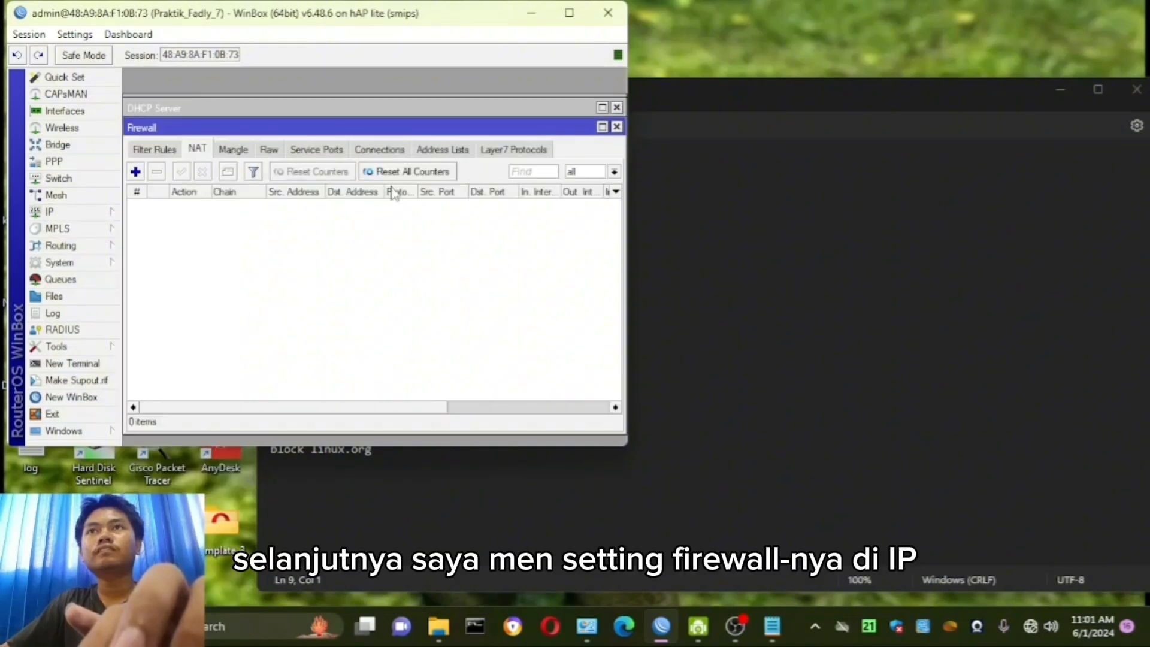
left_click(135, 172)
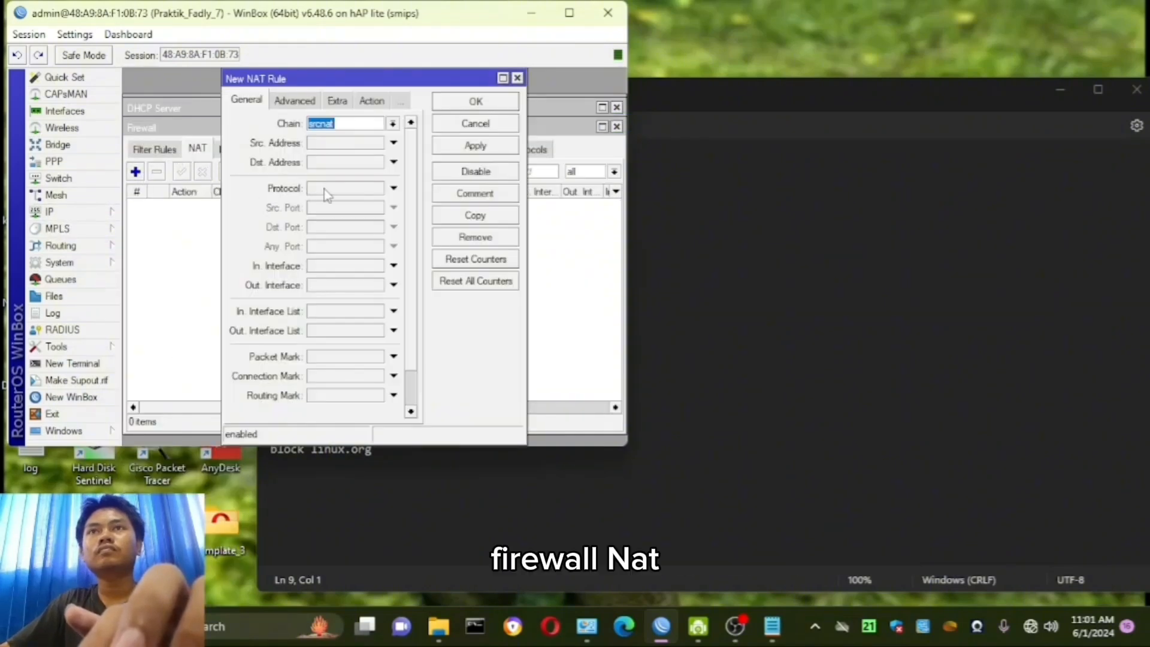
left_click(363, 105)
left_click(349, 125)
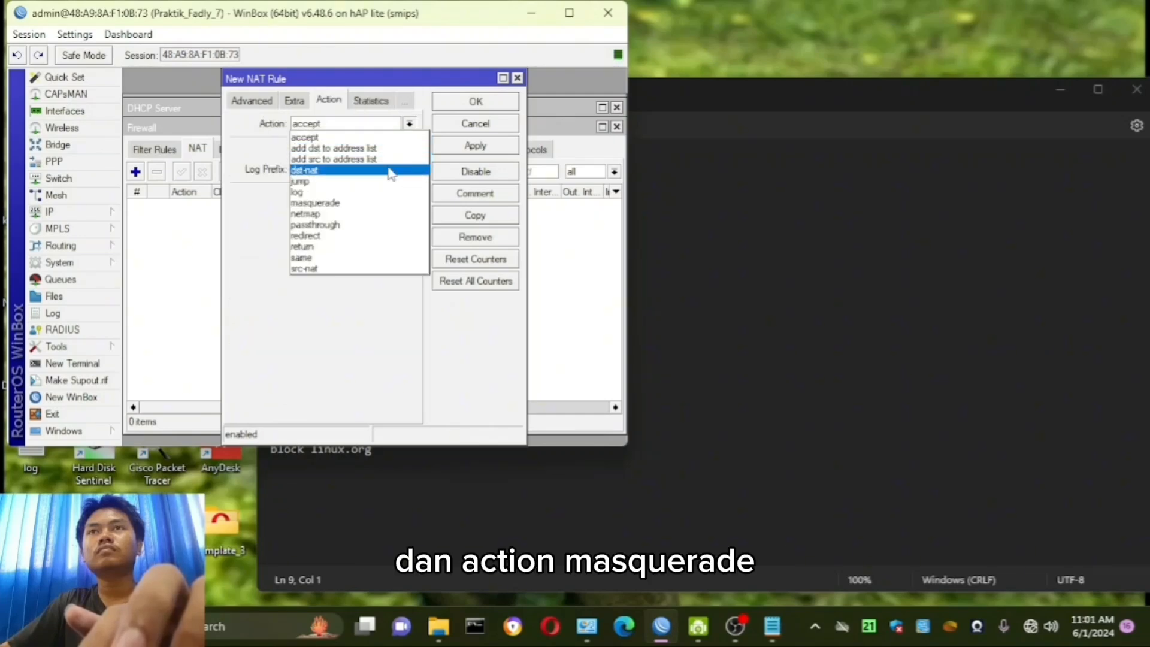
left_click(357, 199)
left_click(488, 146)
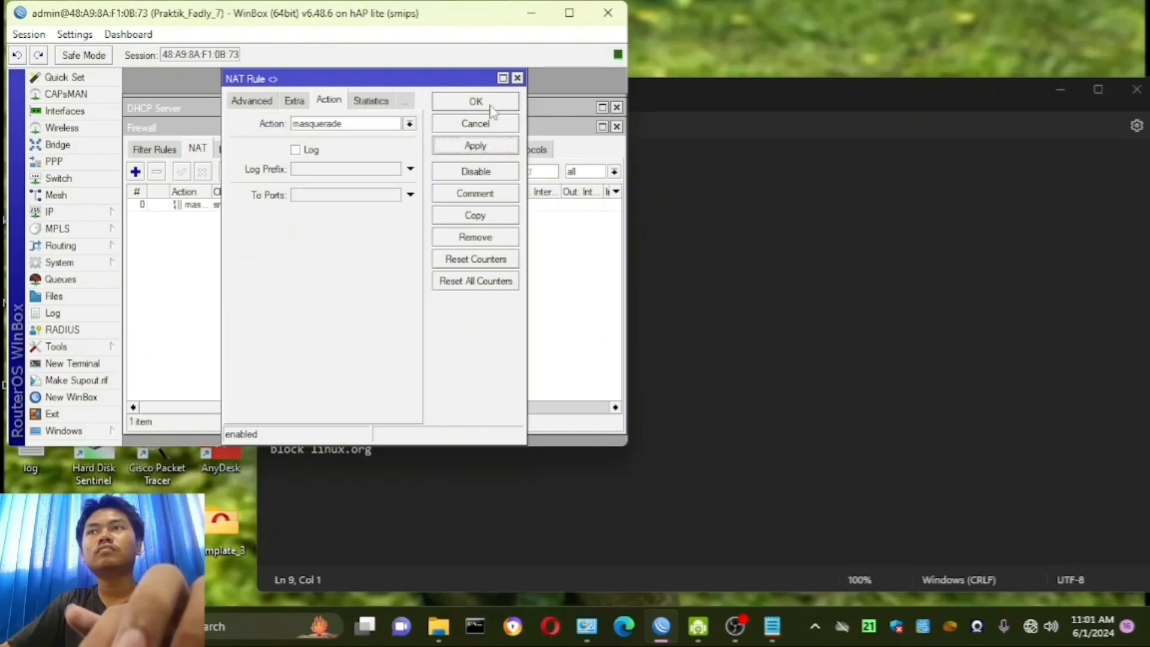
left_click(475, 102)
- Disable and re-enable the Ethernet 4 adapter in Windows Network Connections, and check its connection status
mouse_move(595, 623)
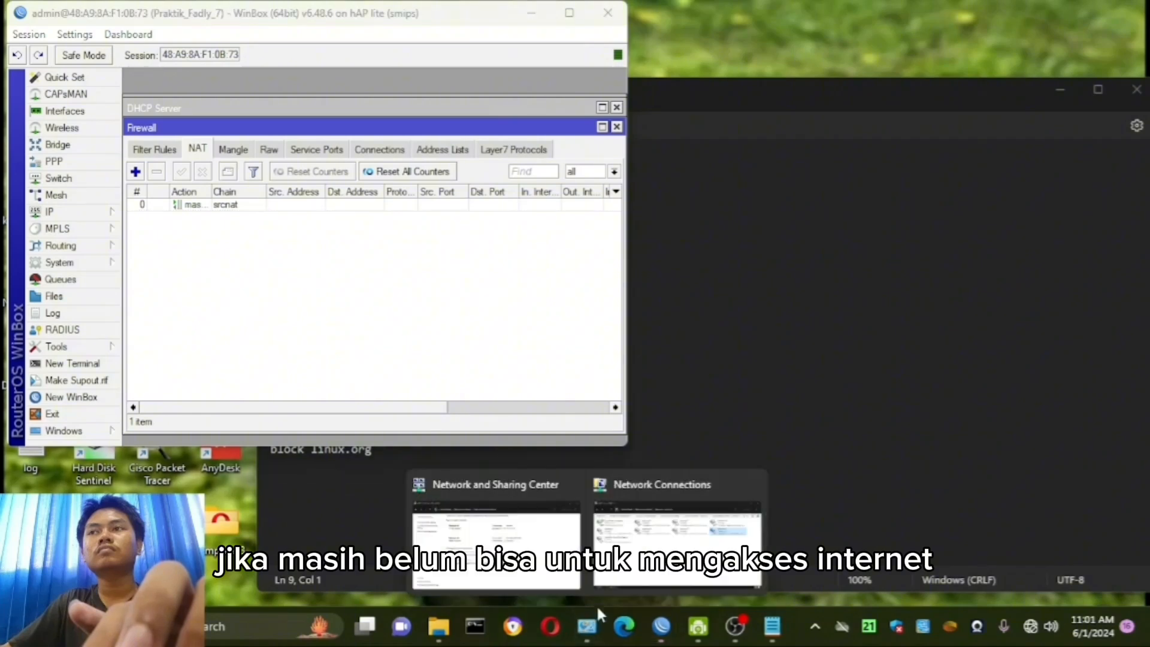
left_click(669, 545)
right_click(909, 316)
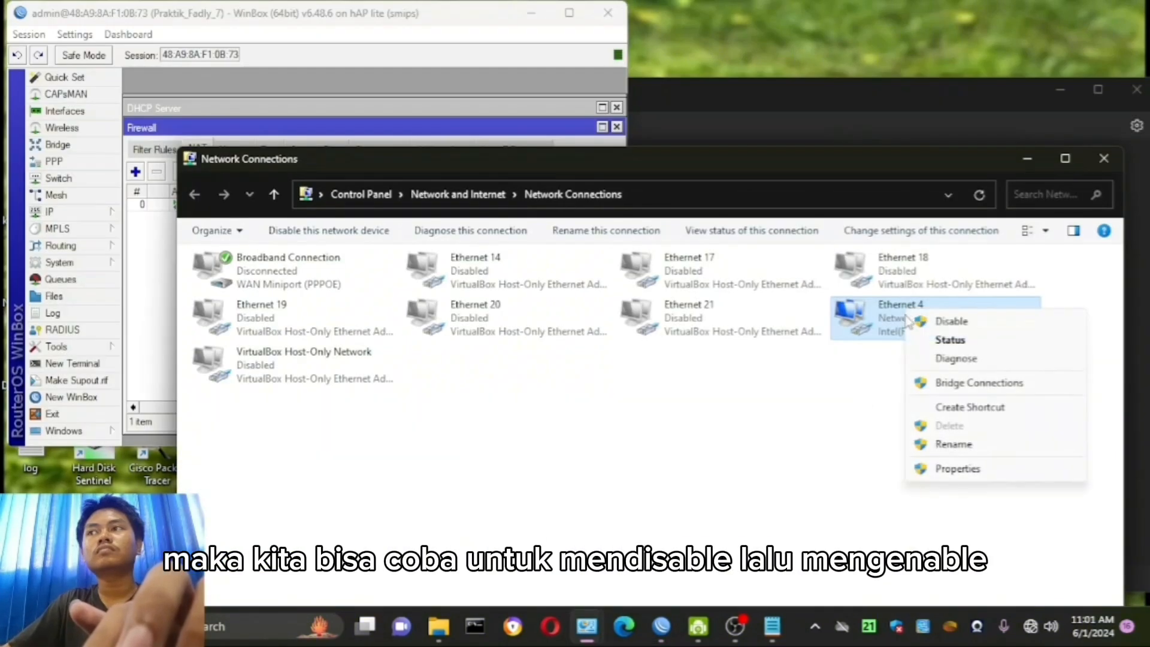
left_click(946, 321)
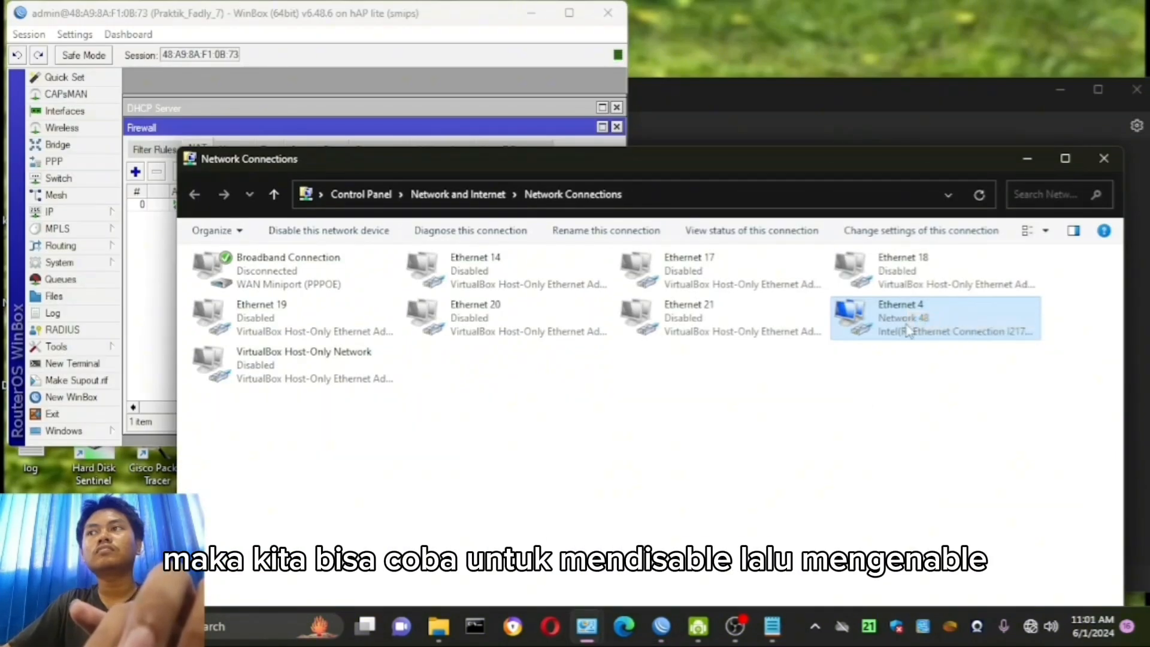
double_click(908, 330)
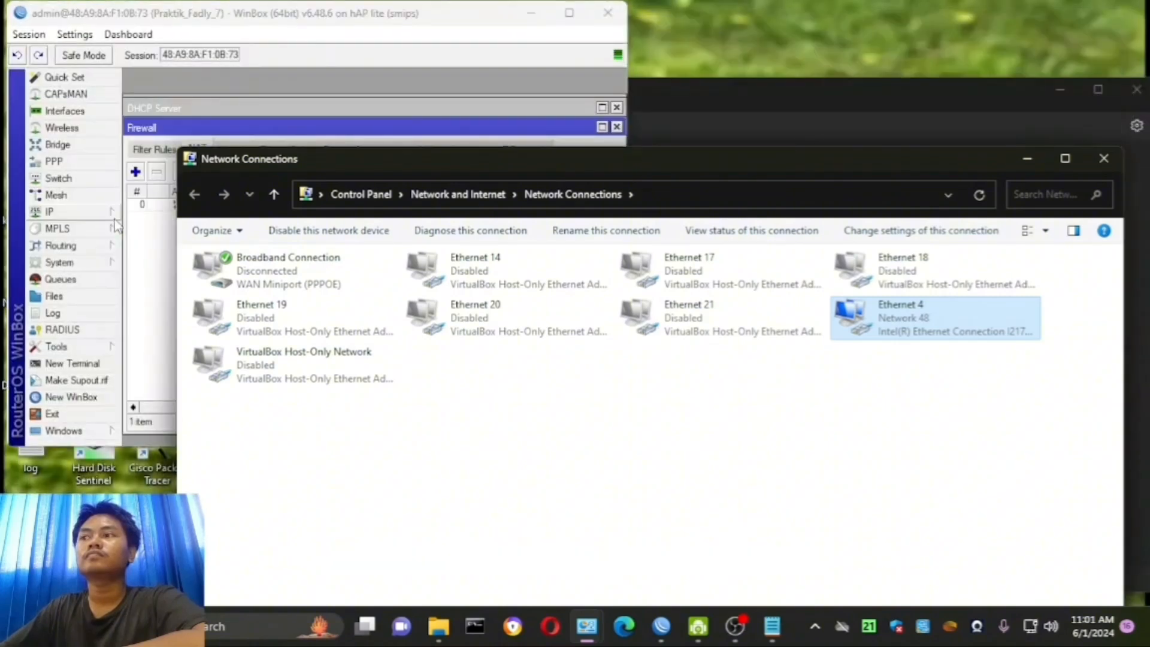
double_click(959, 333)
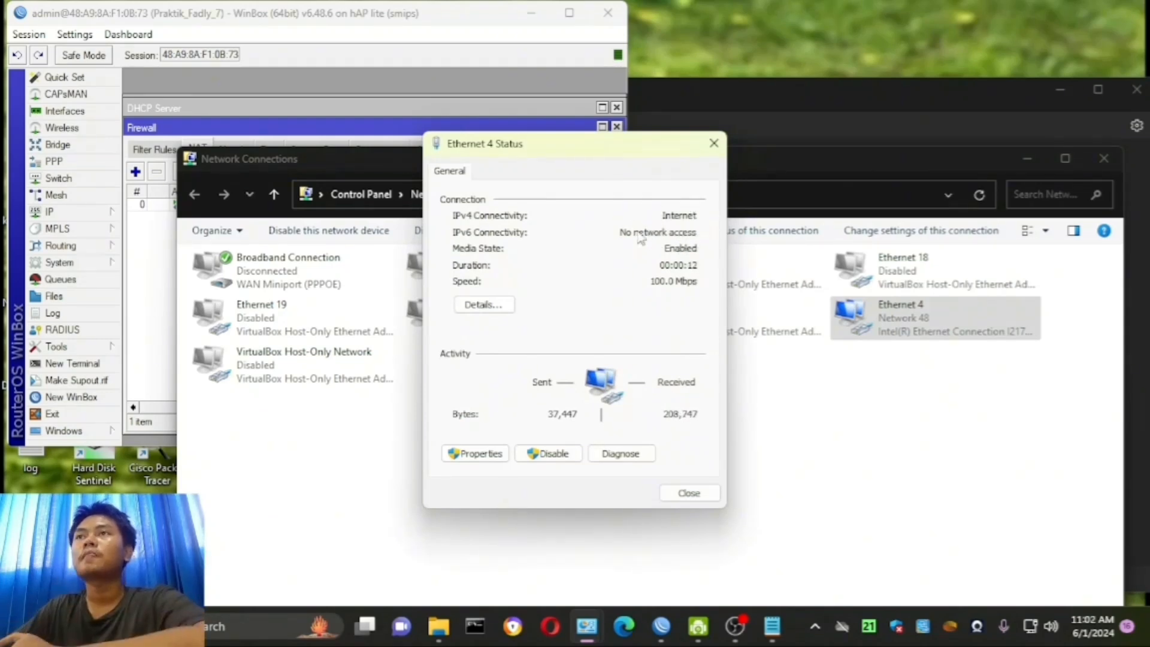
left_click(713, 144)
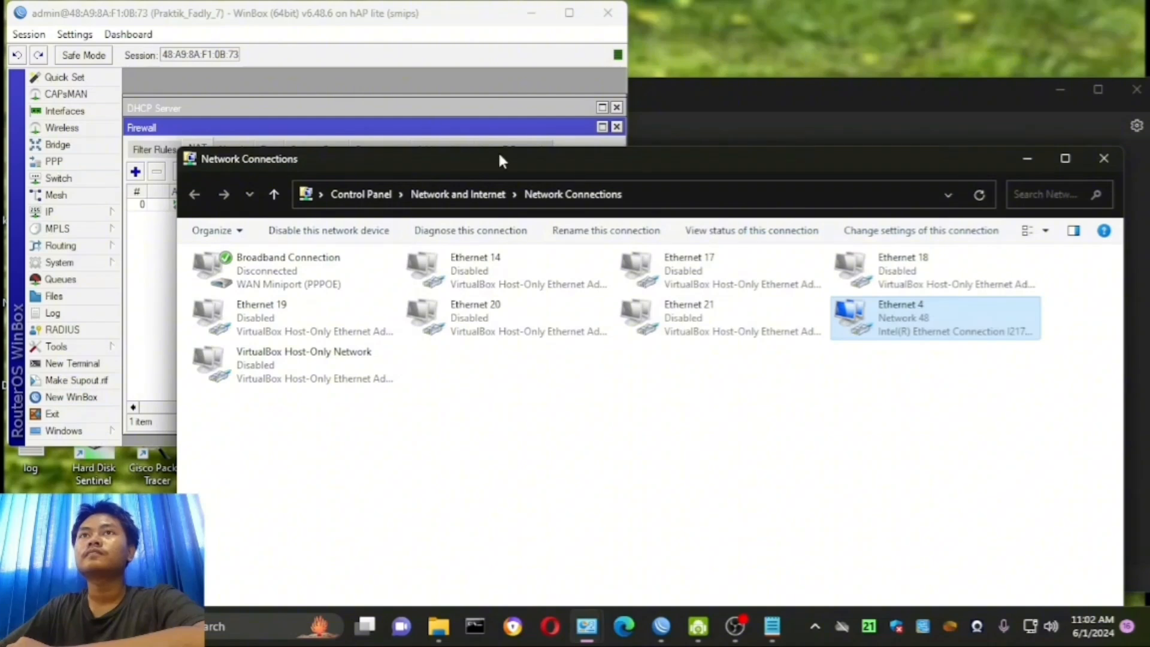
left_click(1025, 160)
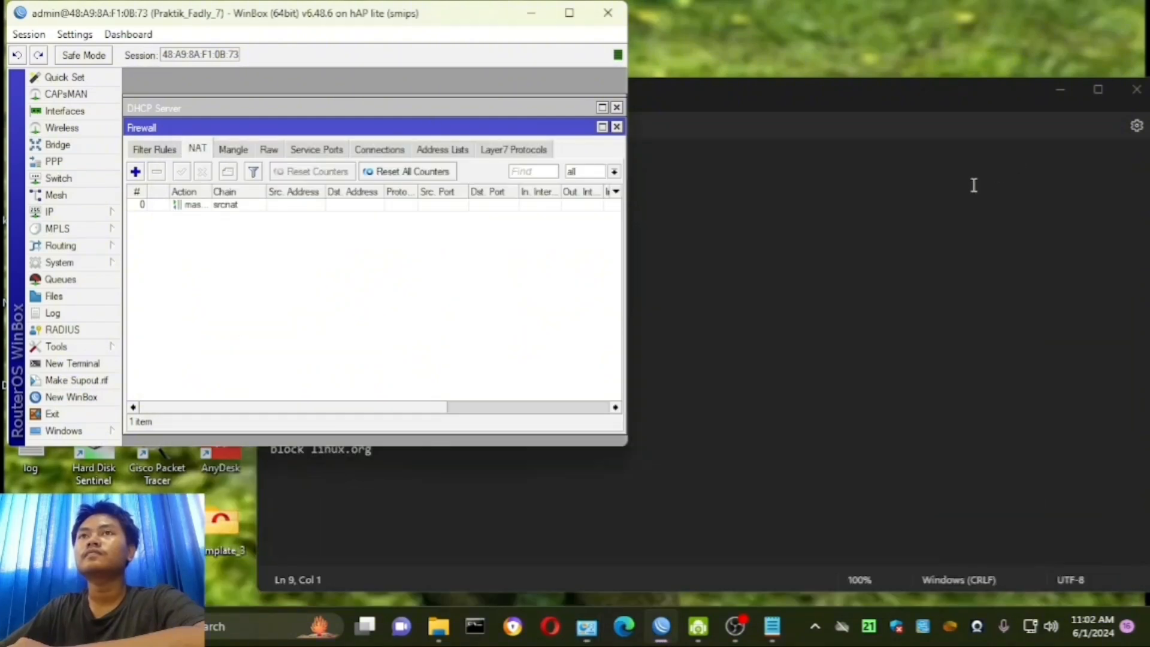
- Switch to Avast Secure Browser and load linux.org to test internet access
left_click(513, 628)
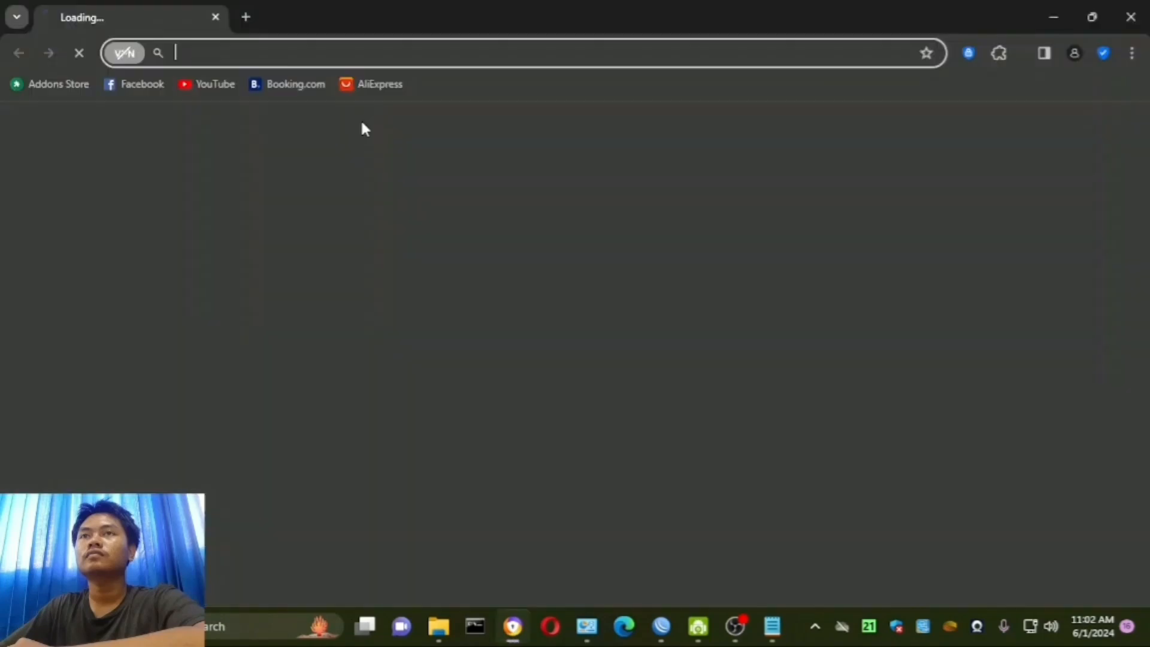
type("linu")
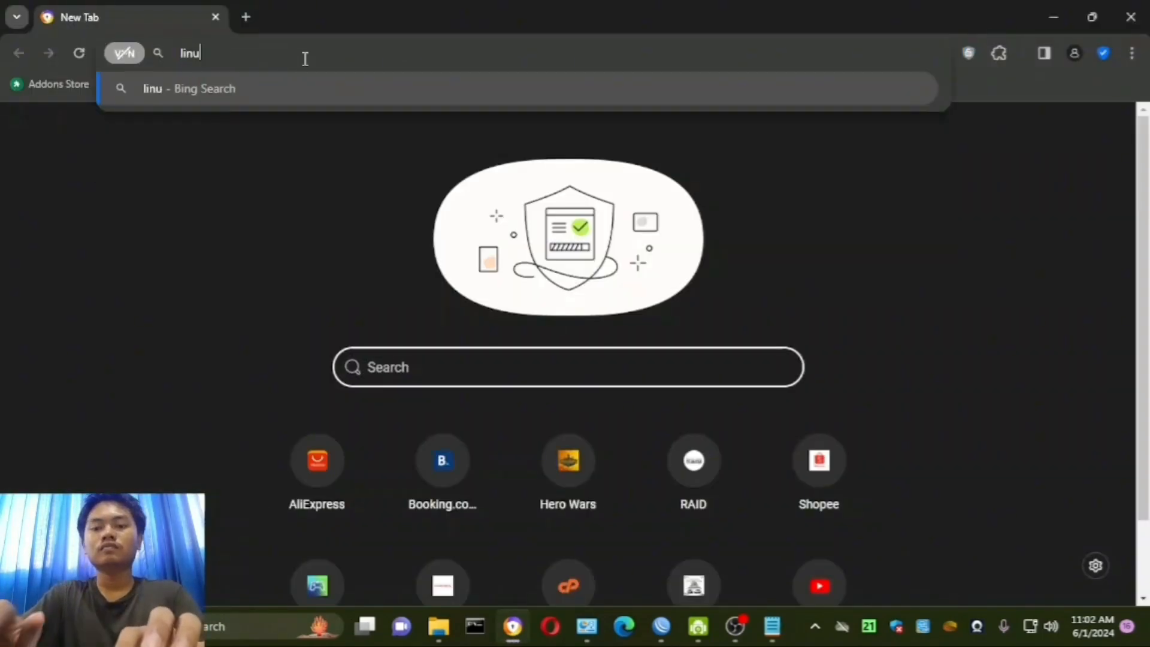
type("x.org")
key("Return")
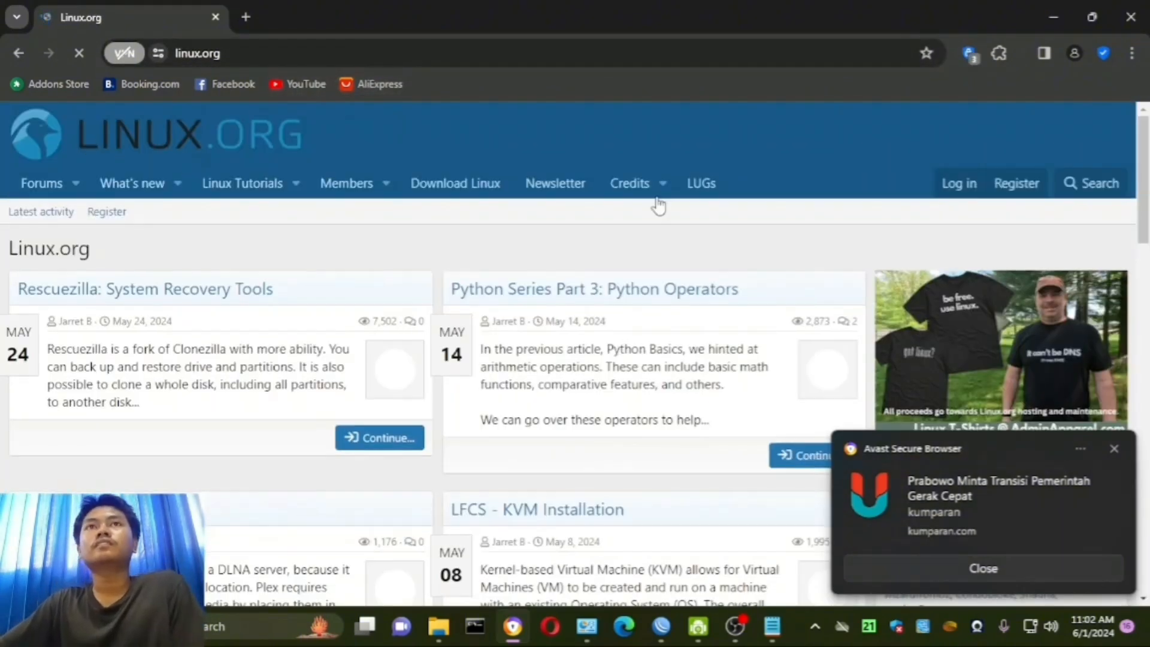
left_click(1055, 17)
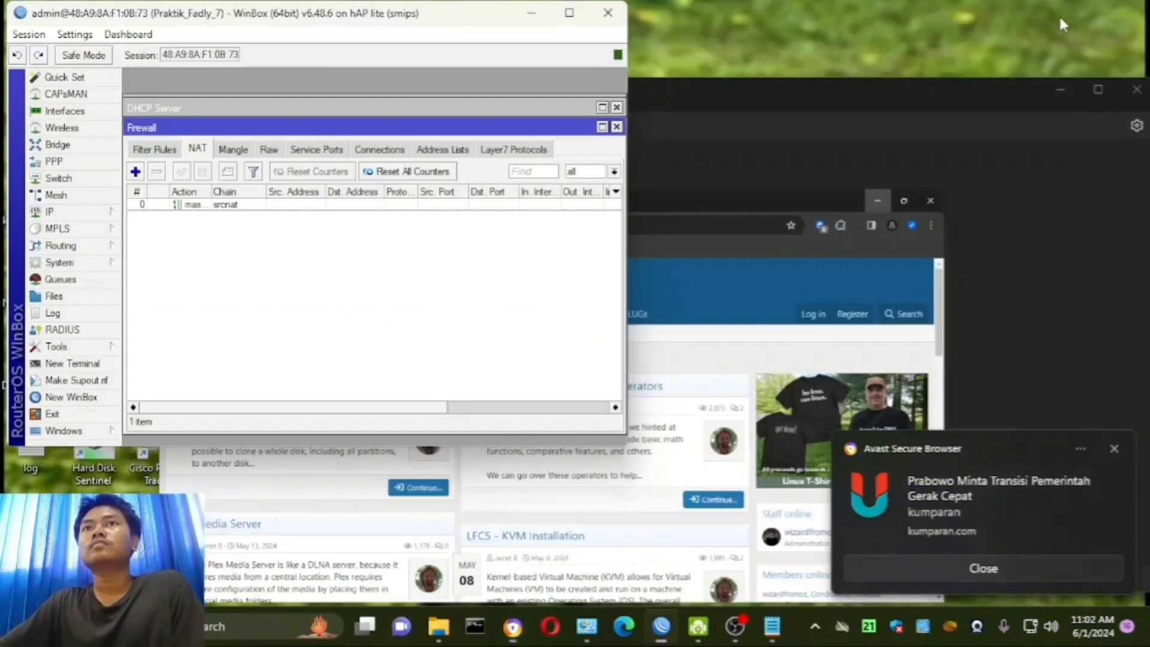
- Check the WLAN requirements in the notes and enable the wlan1 wireless interface
left_click(778, 638)
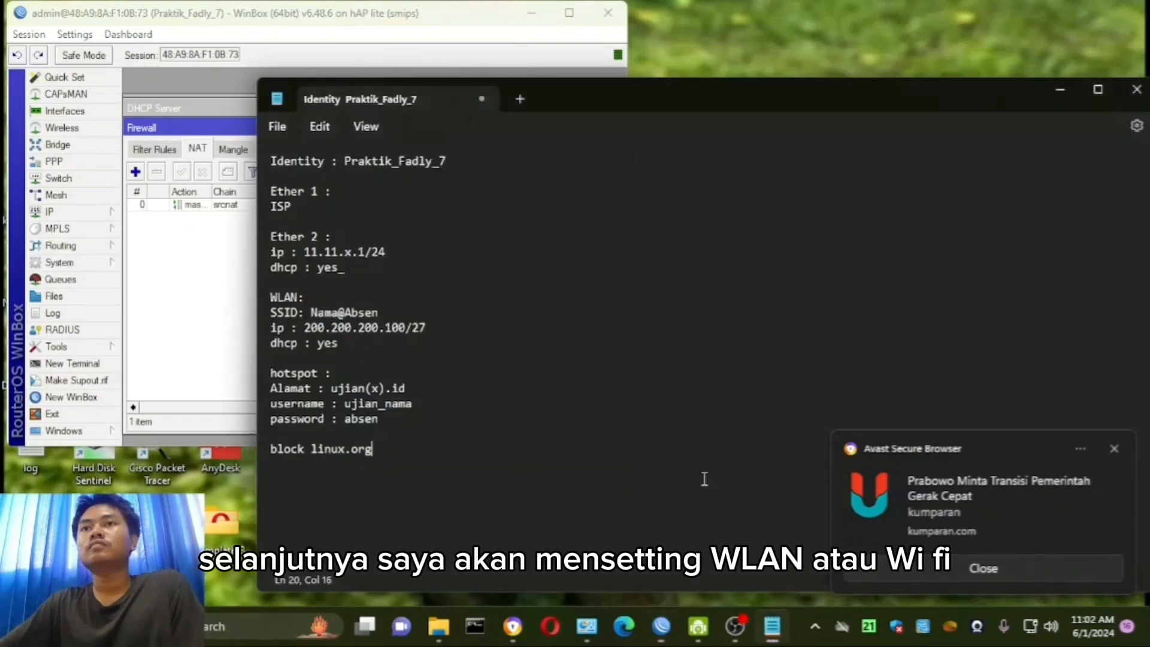
left_click_drag(279, 301, 316, 315)
left_click(280, 301)
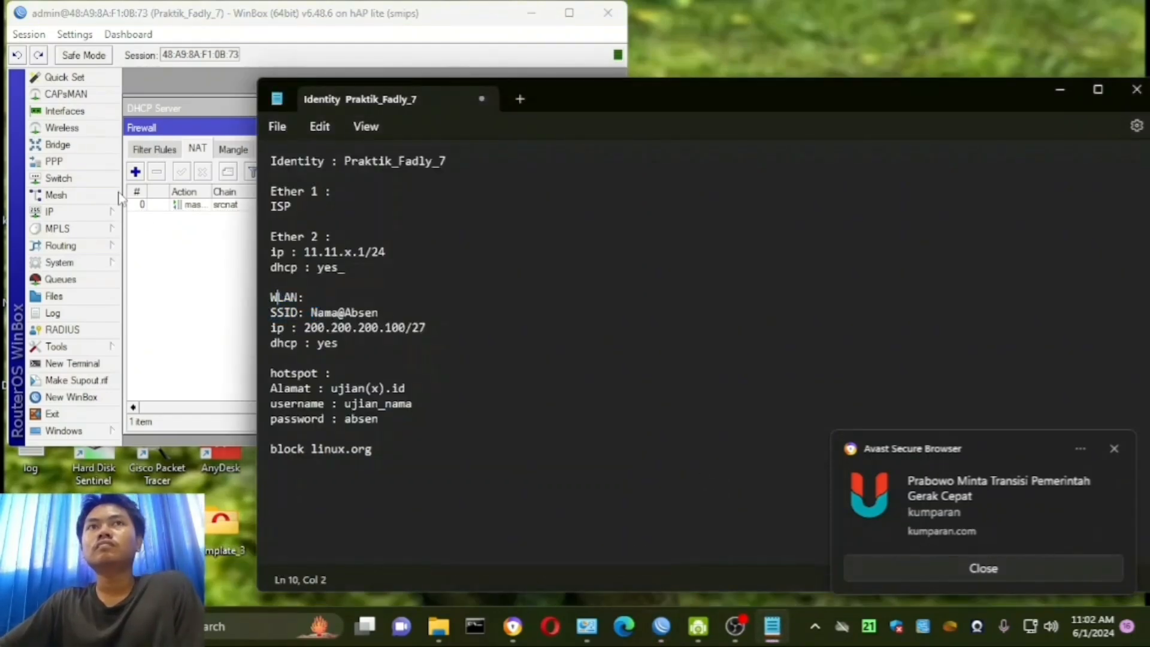
left_click(96, 129)
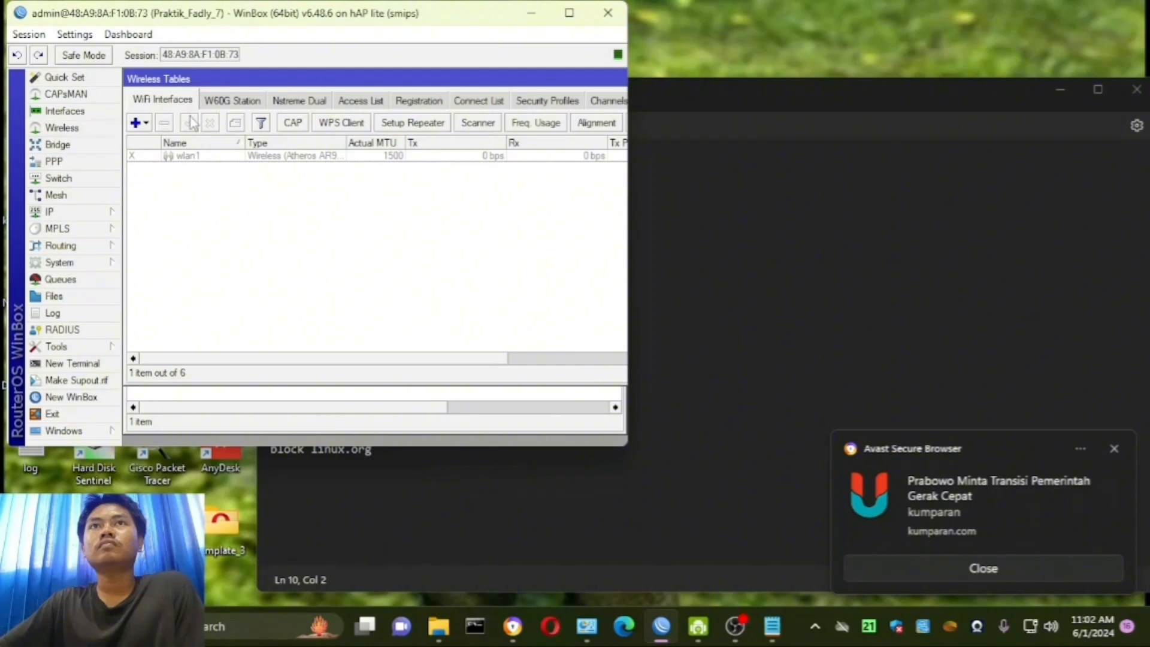
left_click(216, 157)
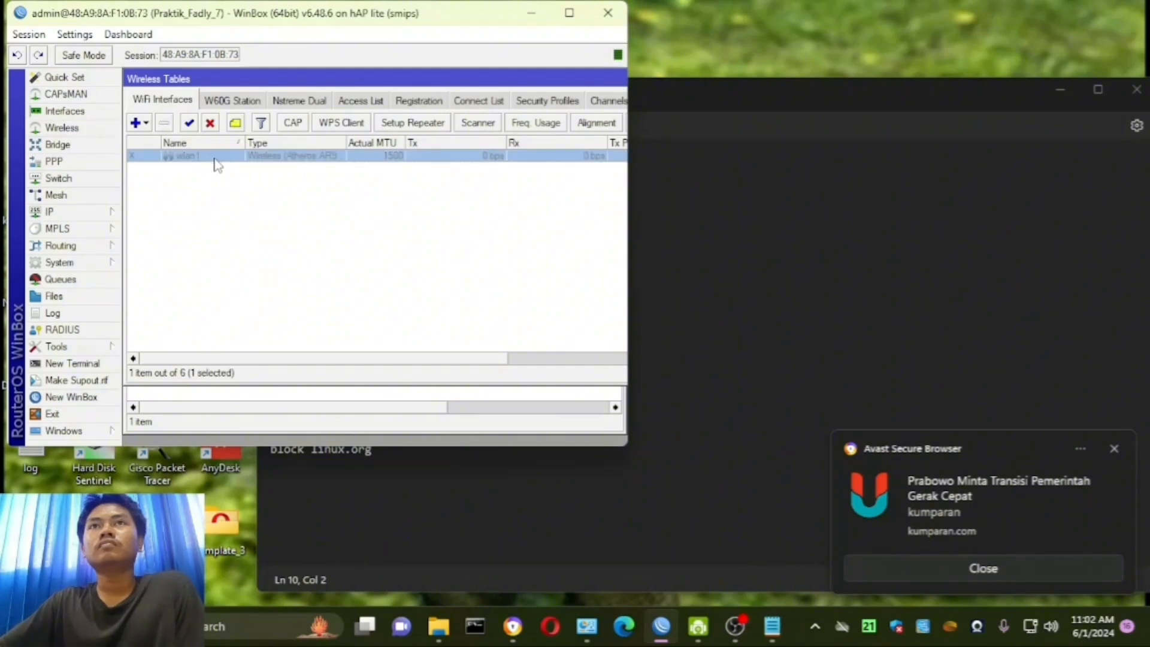
left_click(190, 125)
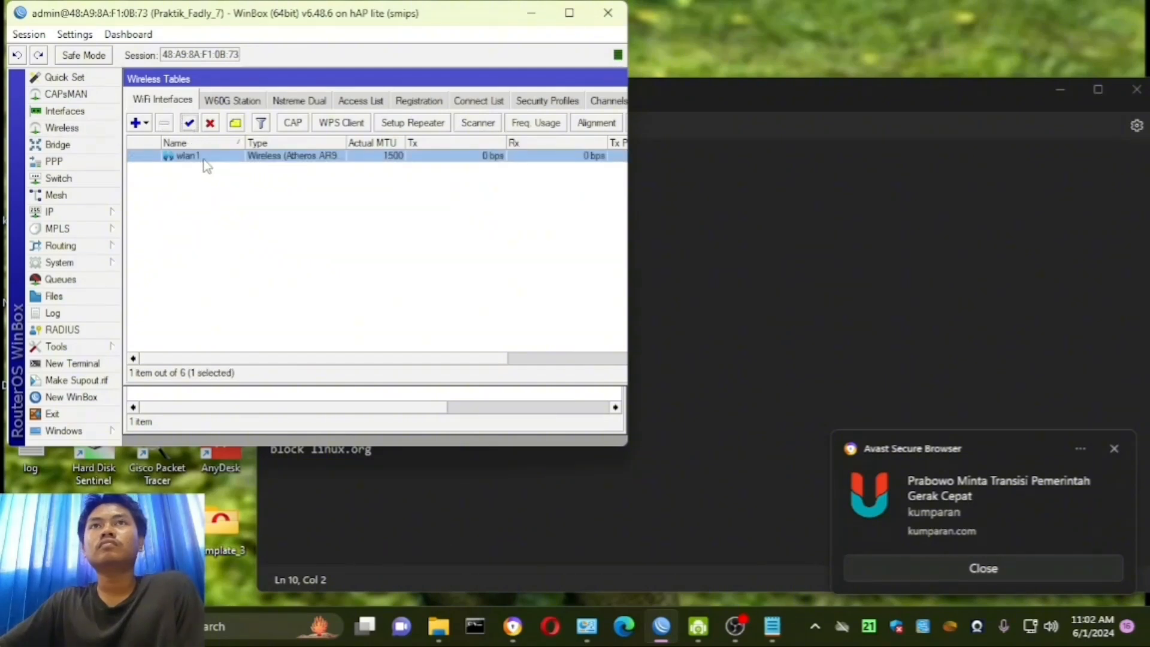
- Set wlan1 to ap bridge mode, with the student's name and attendance number as SSID in the Nama@Absen format
double_click(204, 160)
left_click(221, 100)
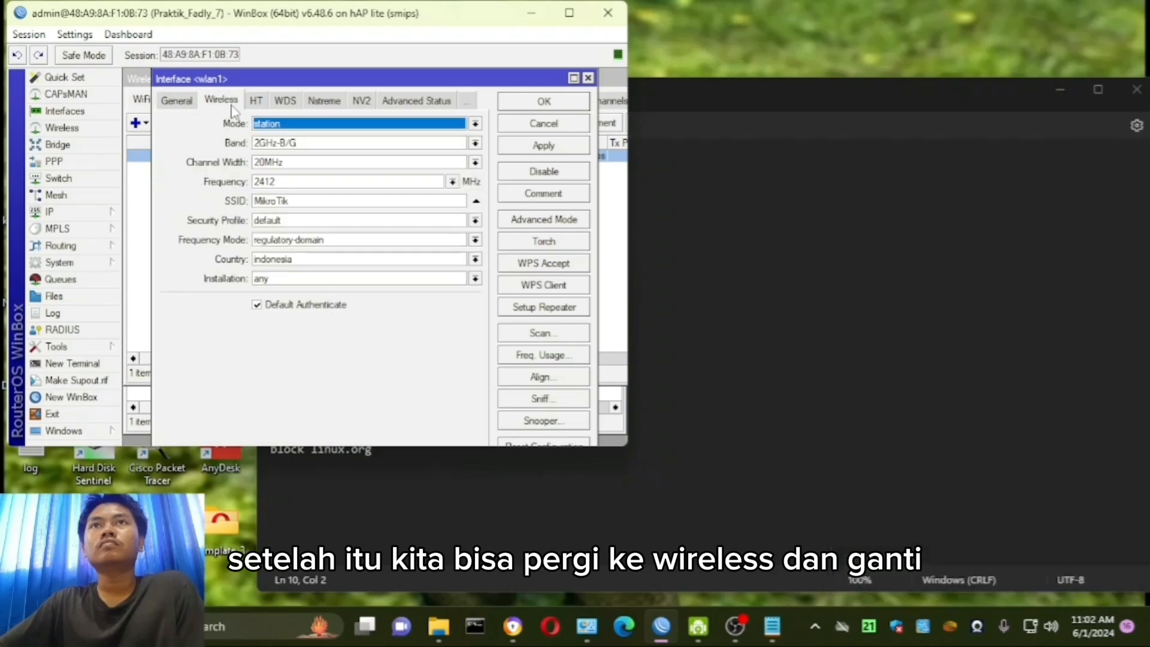
left_click(306, 126)
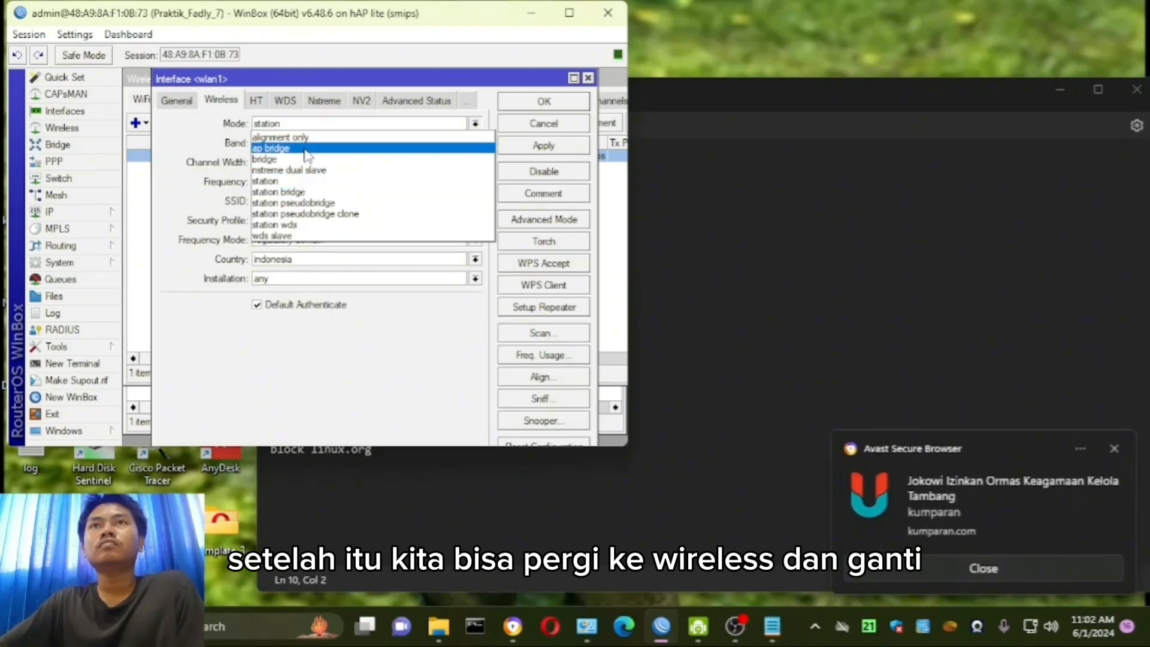
left_click(307, 152)
left_click(312, 198)
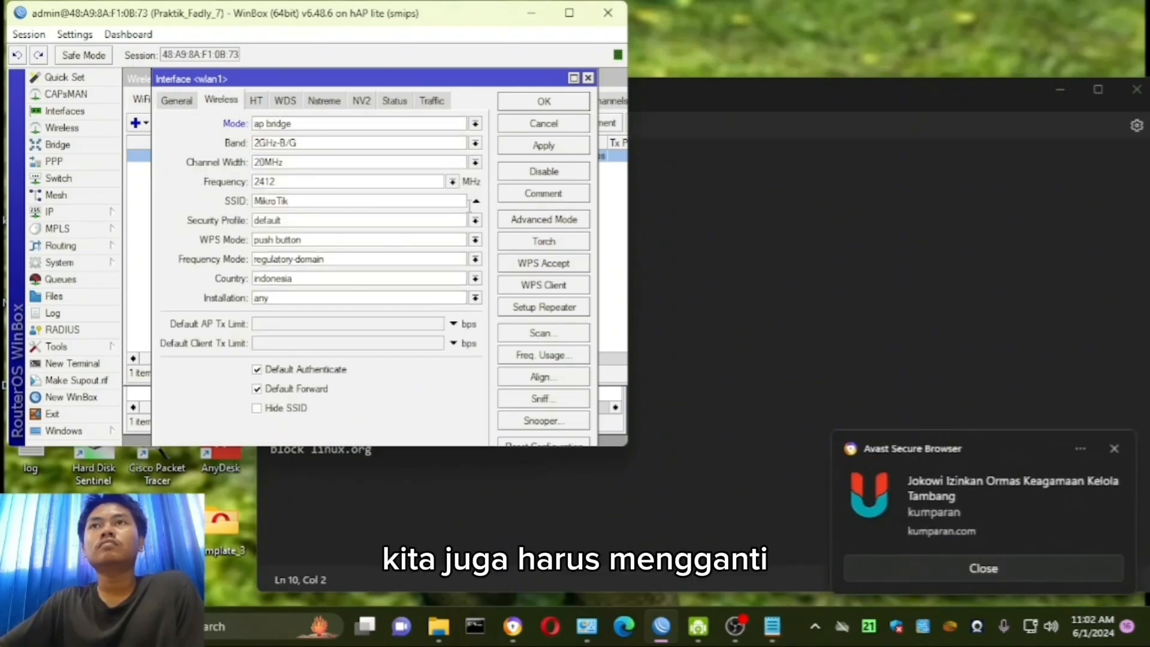
left_click_drag(396, 205, 252, 206)
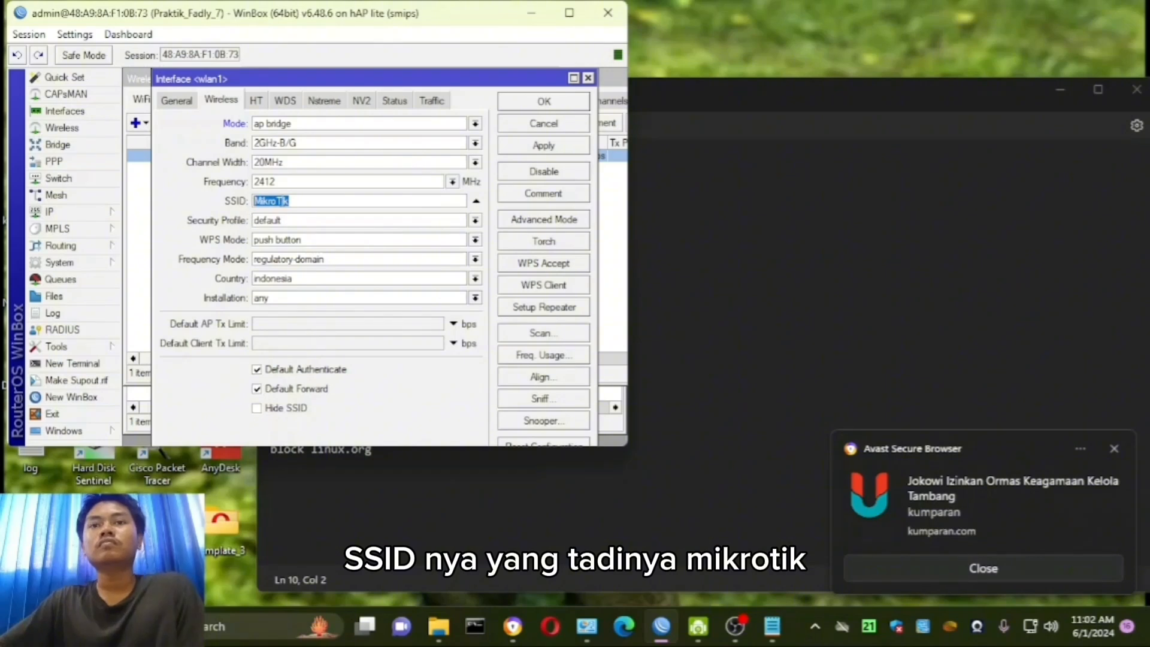
type("Fadl")
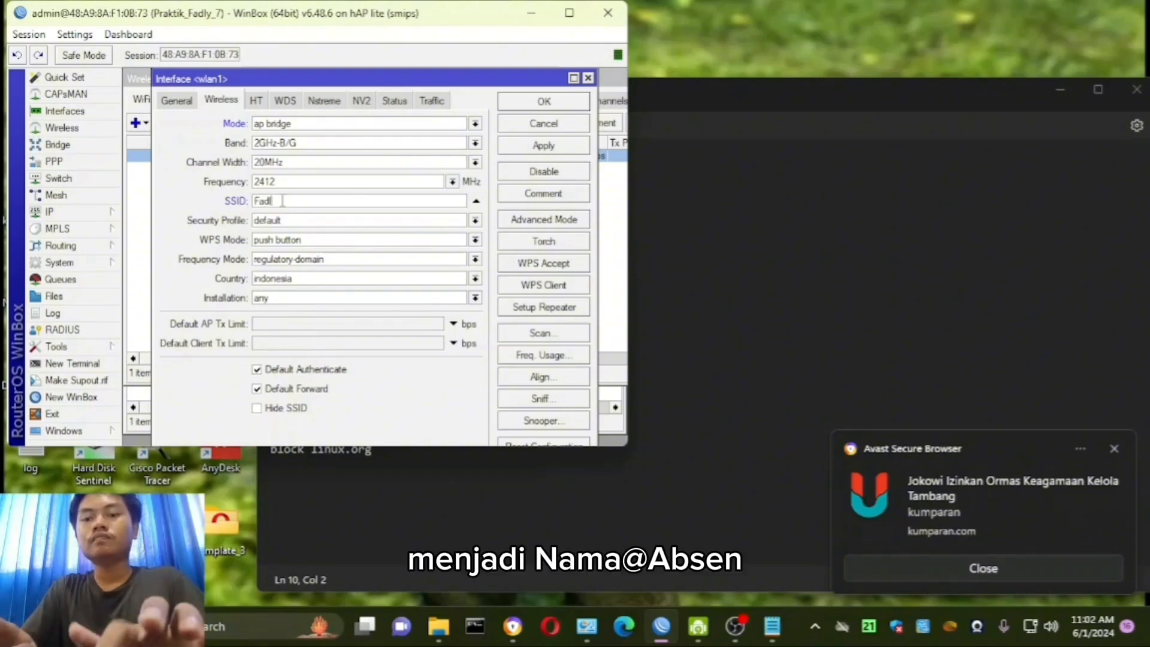
type("y@")
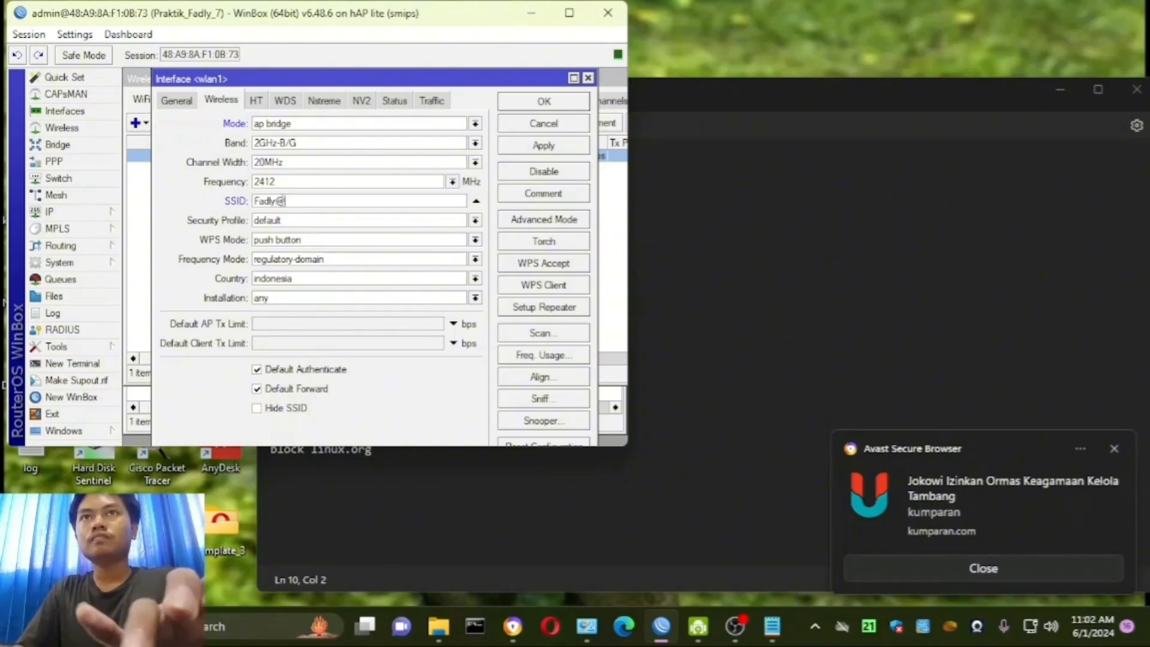
type("7")
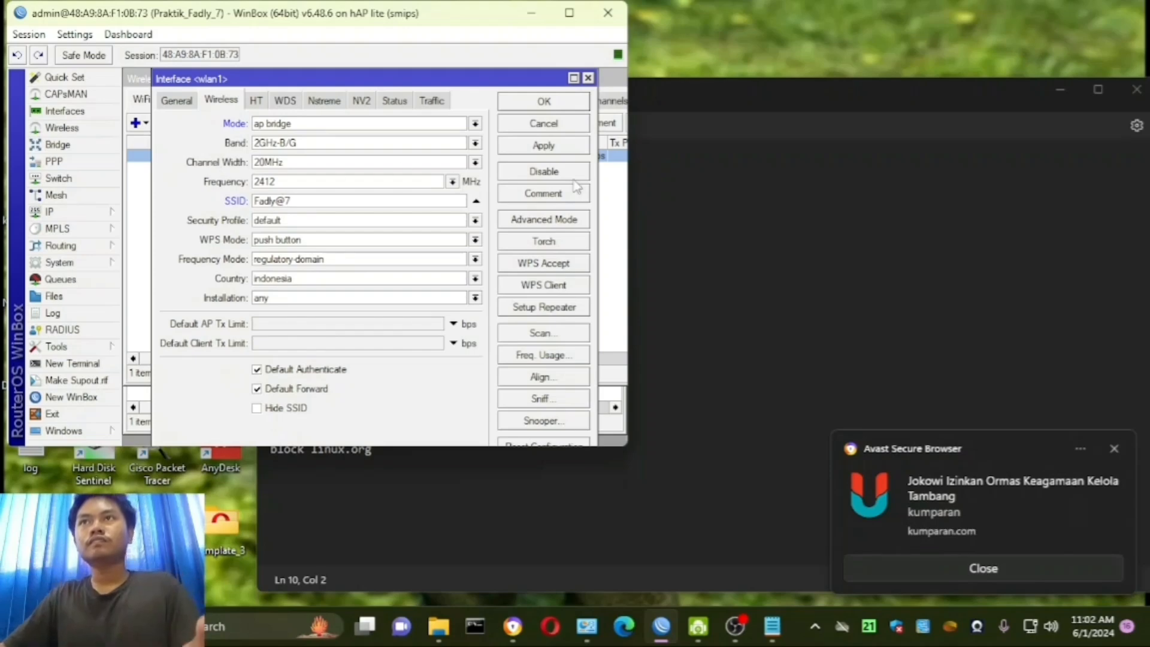
left_click(558, 146)
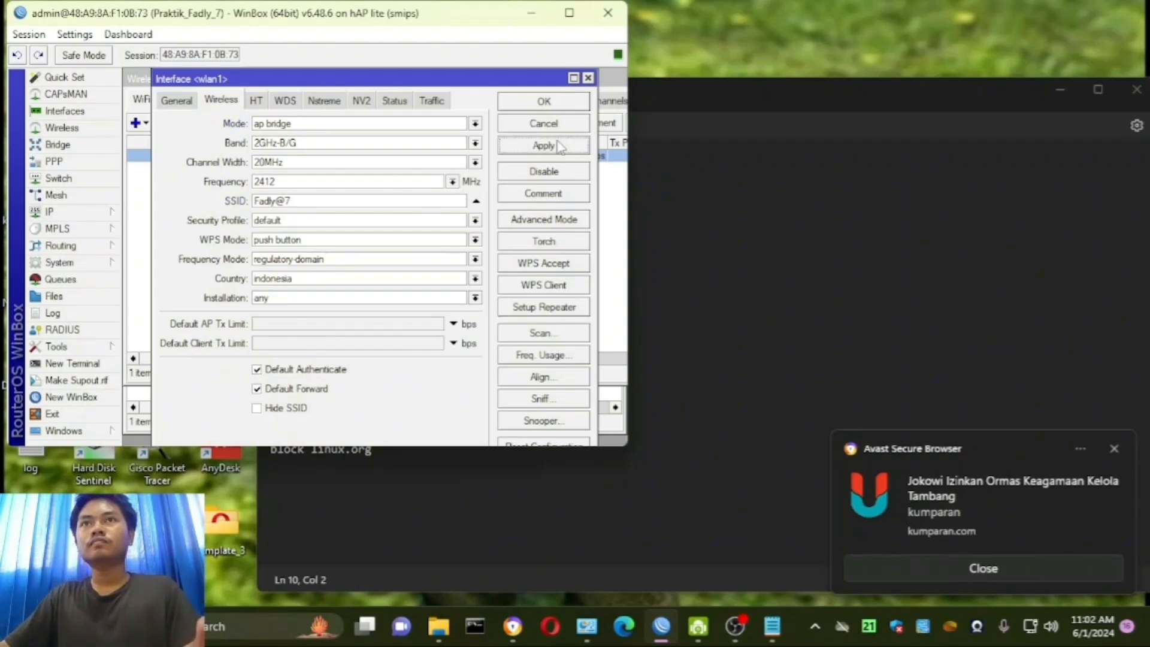
left_click(567, 104)
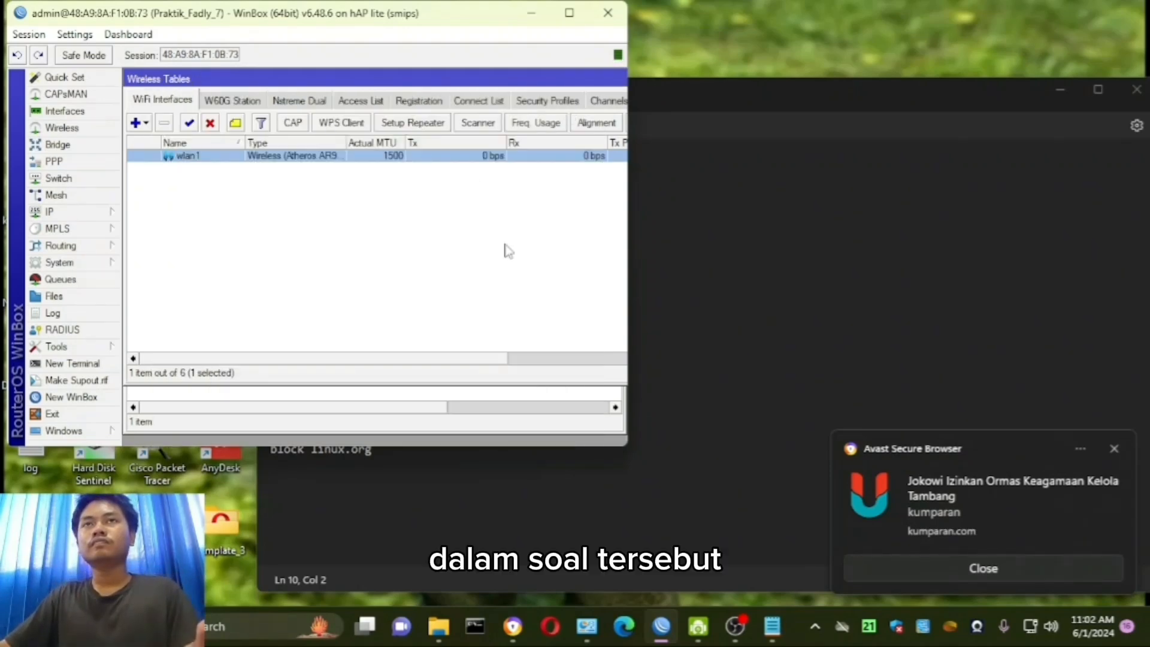
- Set the default security profile to dynamic keys with WPA PSK and WPA2 PSK, and add tkip to the unicast and group ciphers
left_click(535, 103)
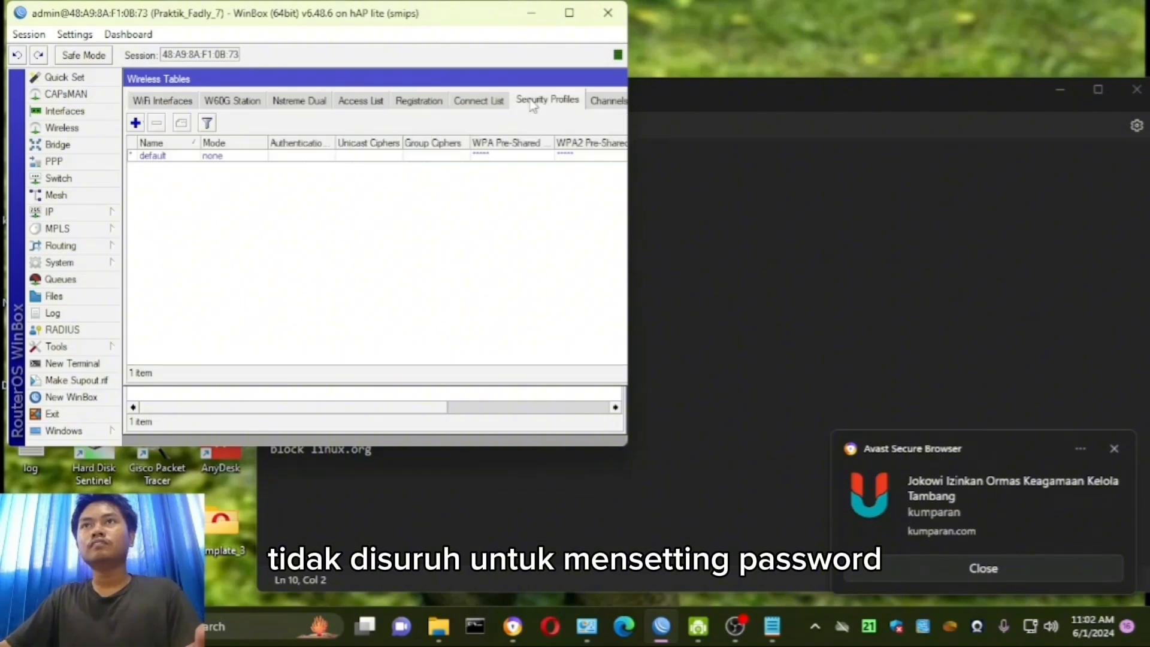
left_click(162, 158)
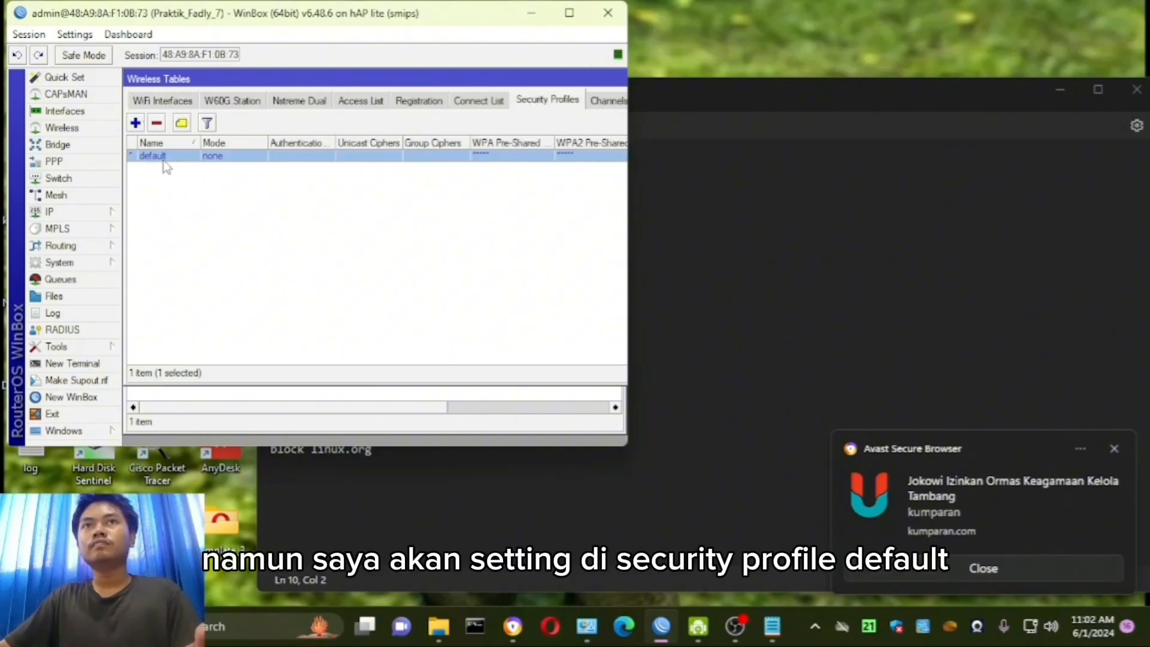
double_click(163, 159)
left_click(367, 155)
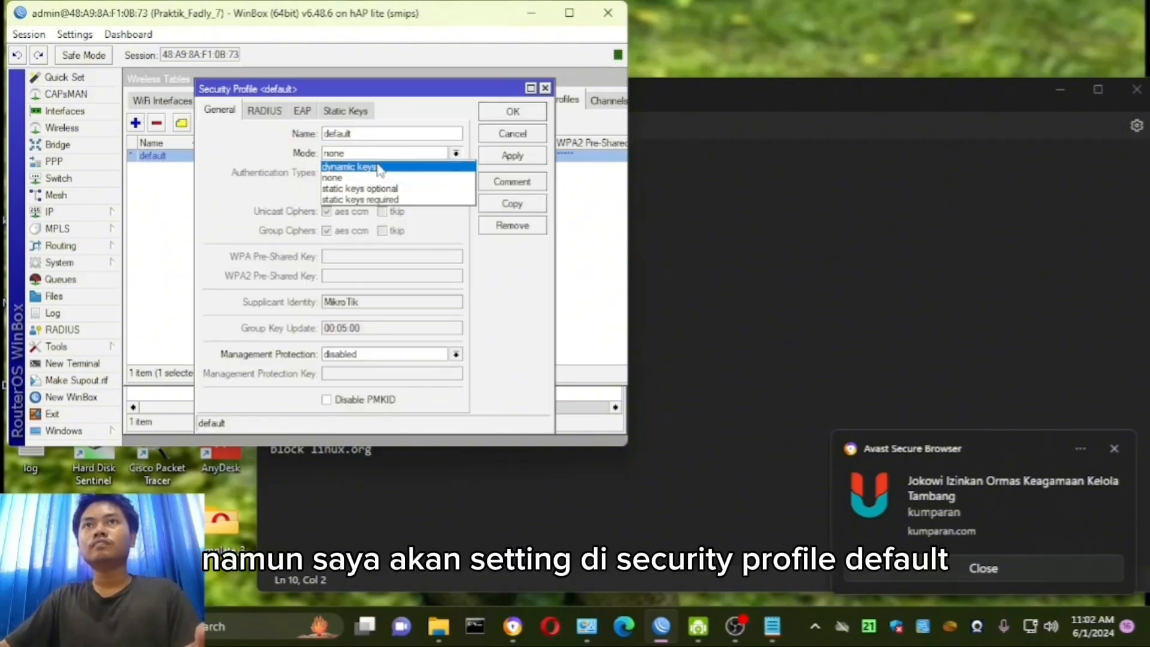
left_click(378, 167)
left_click(347, 173)
left_click(400, 173)
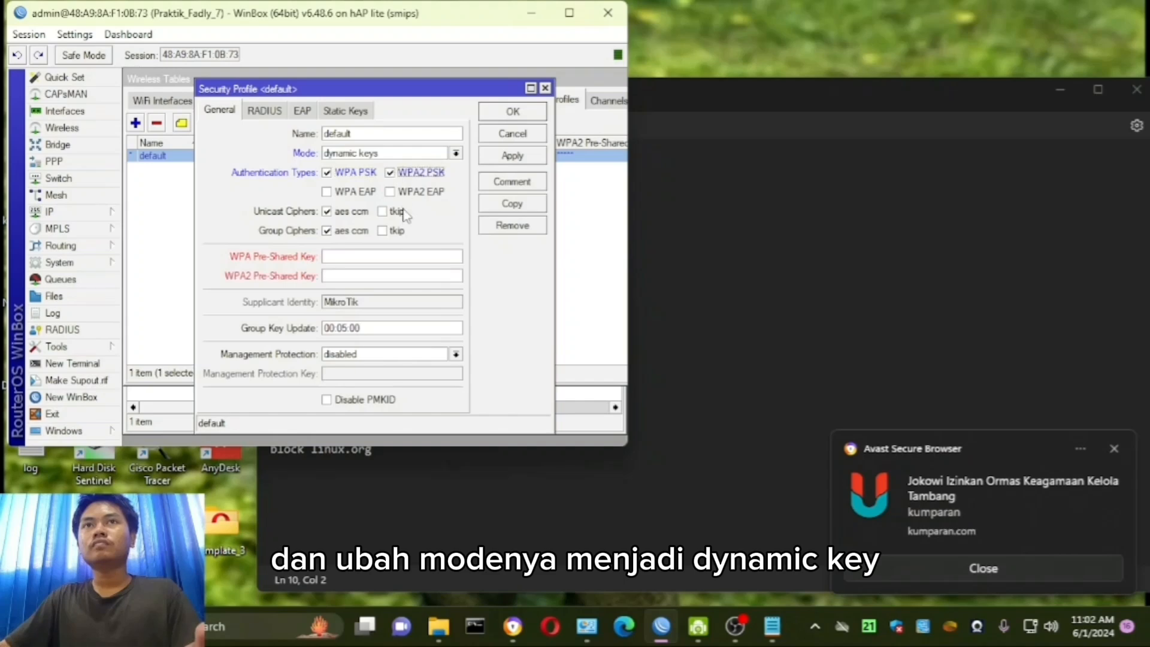
left_click(395, 212)
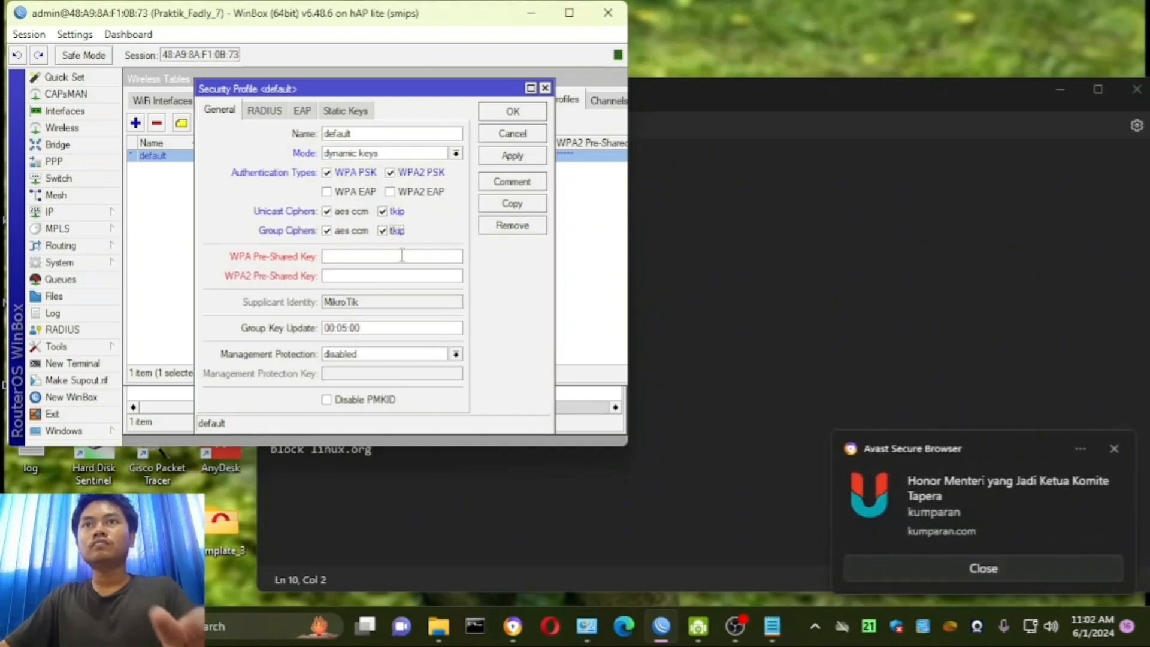
- Enter the WPA and WPA2 pre-shared keys in the default security profile and save it
left_click(402, 256)
type("********")
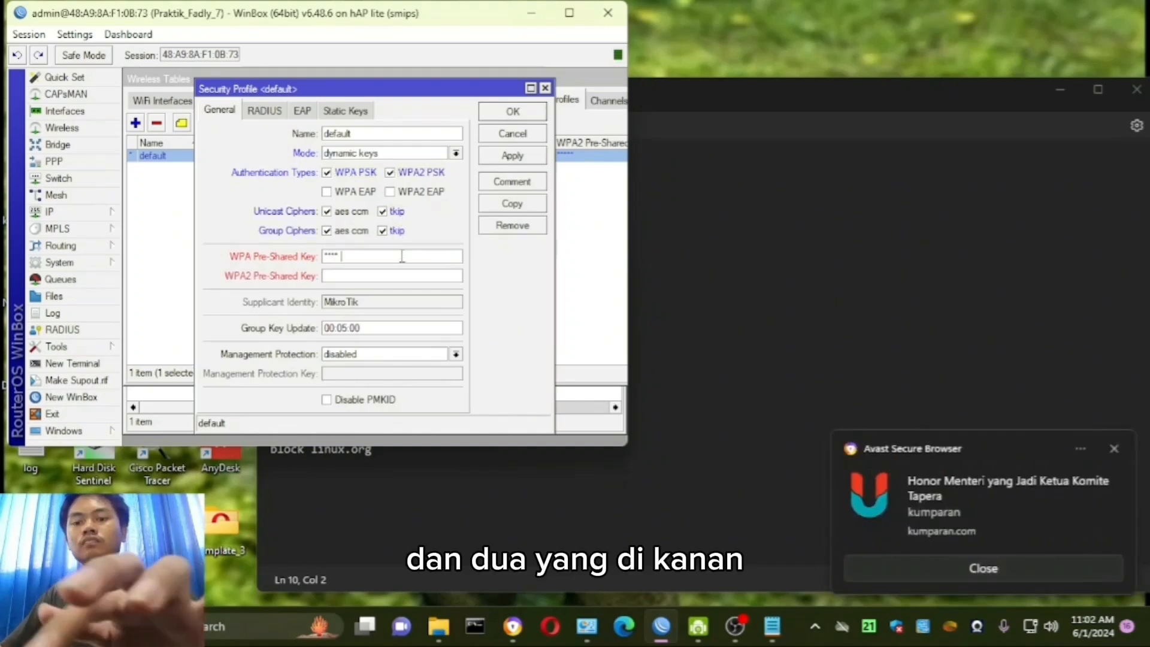
left_click(363, 275)
type("********")
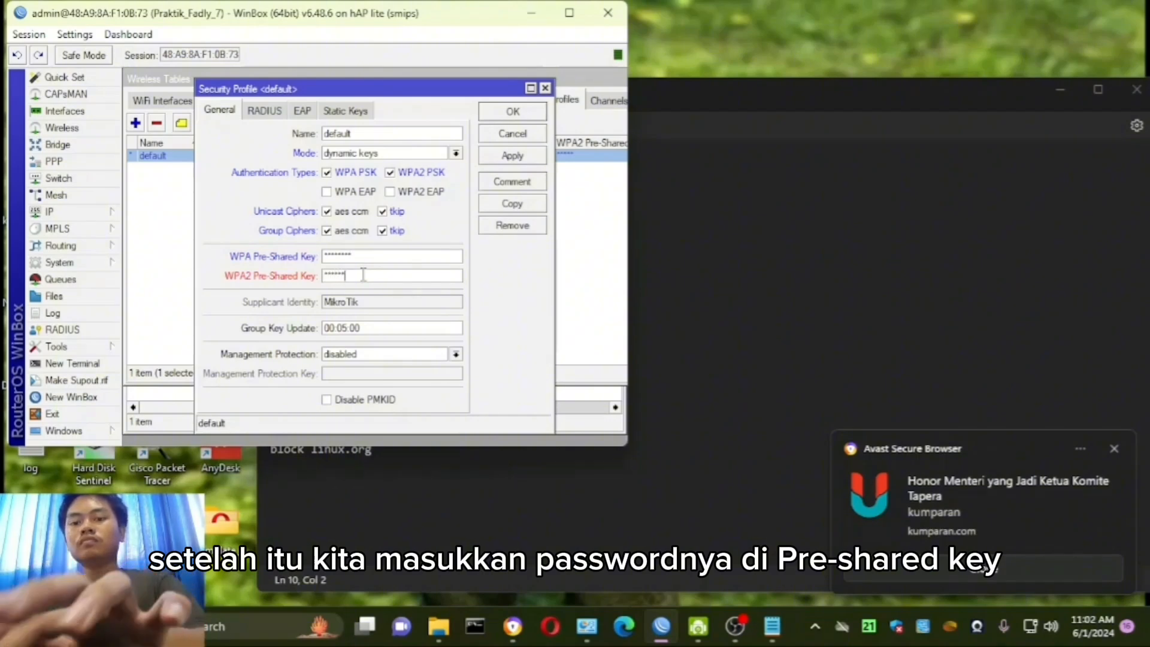
left_click(510, 156)
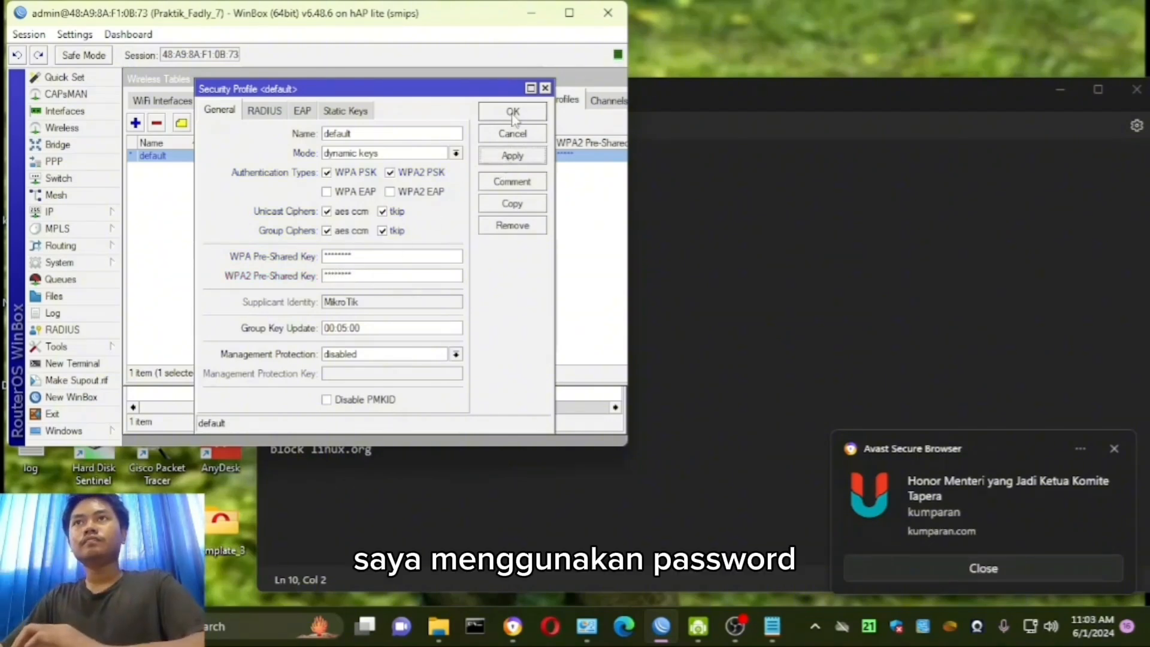
left_click(512, 115)
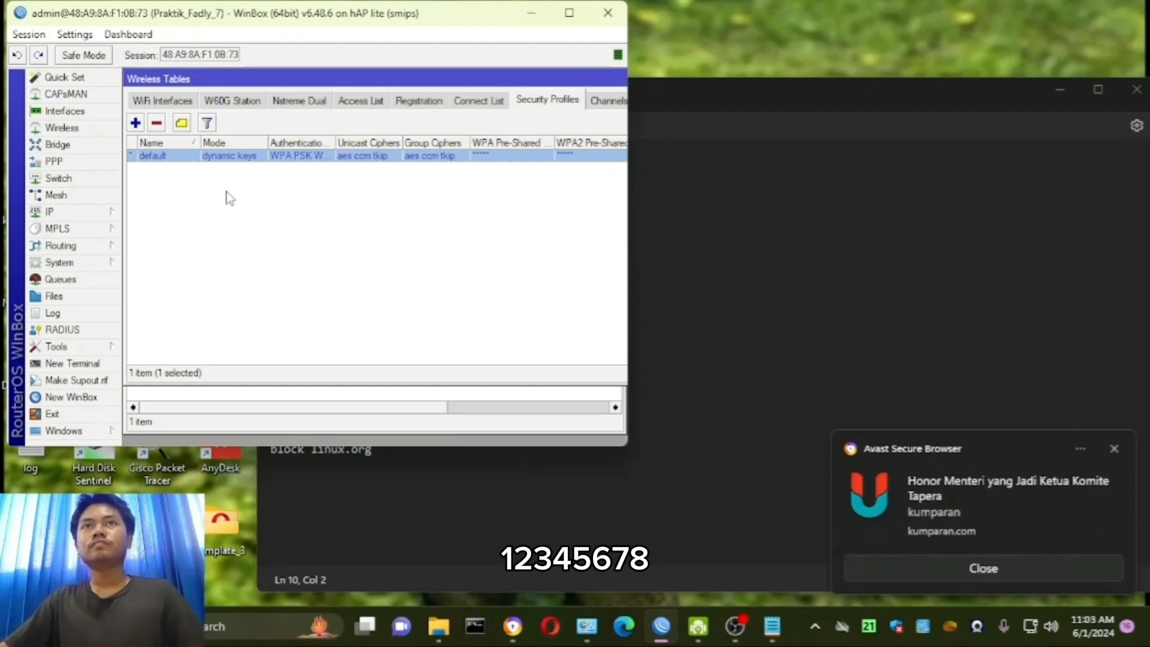
- Check the WLAN's IP and DHCP requirements in the notes and open the router's IP address list
left_click(709, 300)
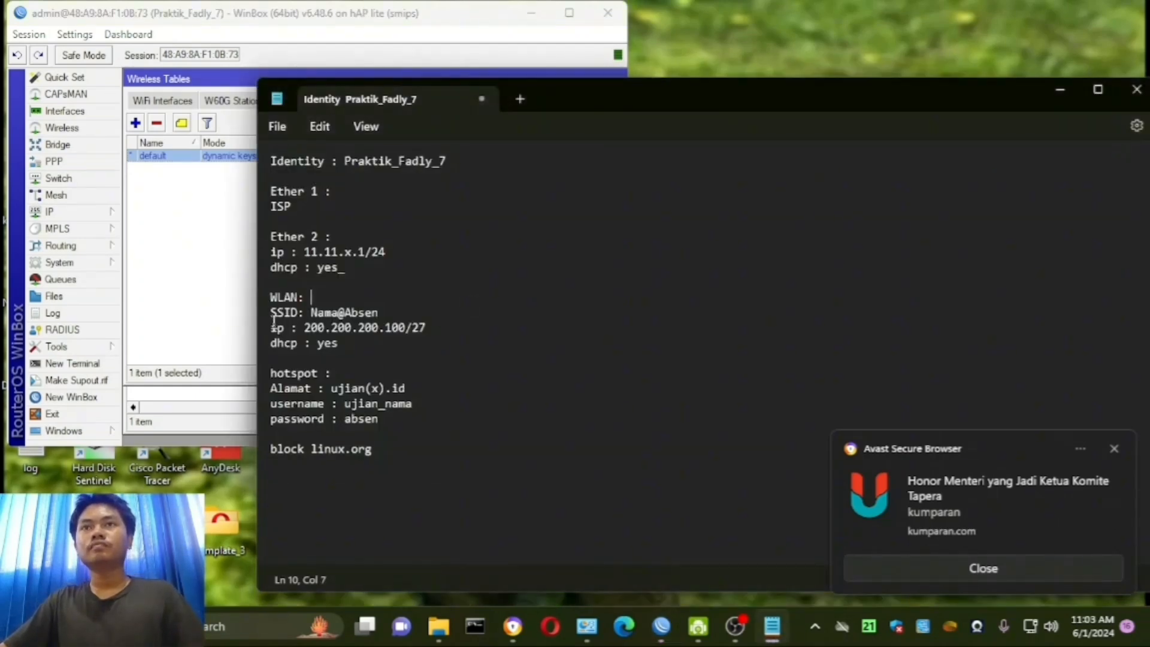
left_click_drag(271, 327, 462, 344)
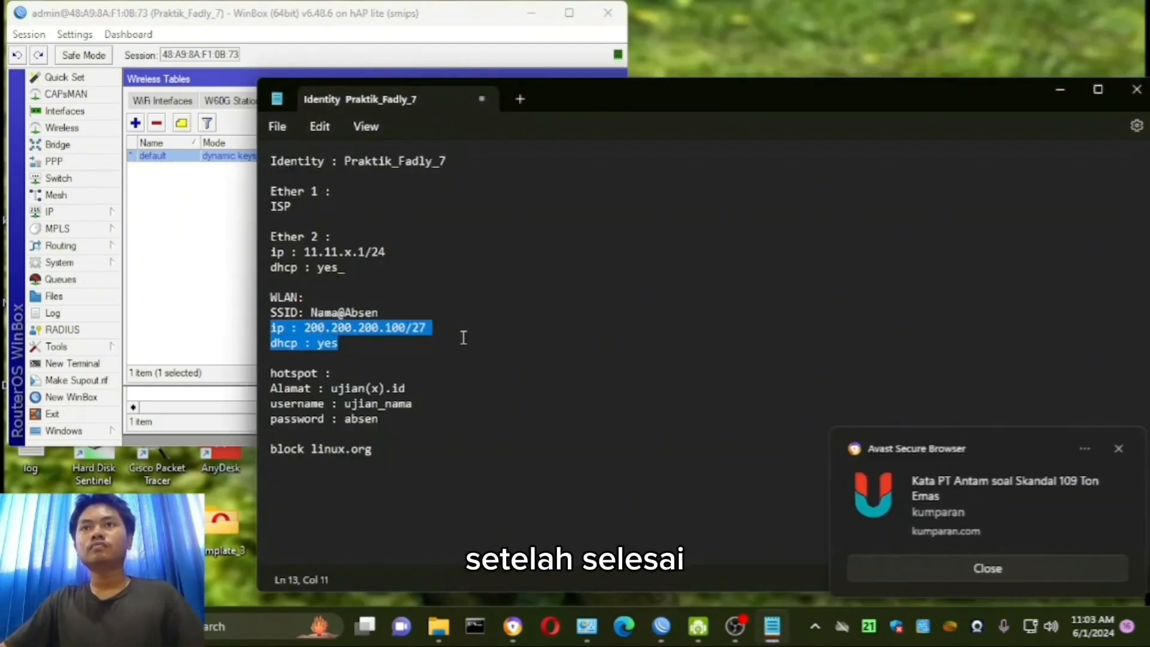
left_click(93, 214)
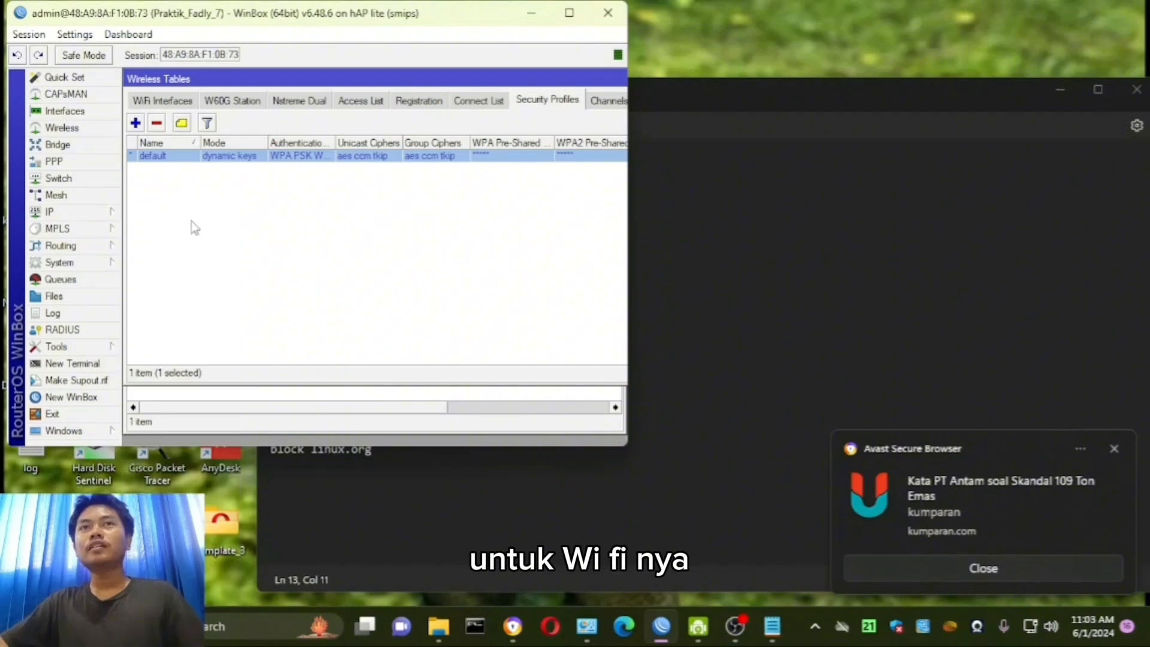
left_click(107, 215)
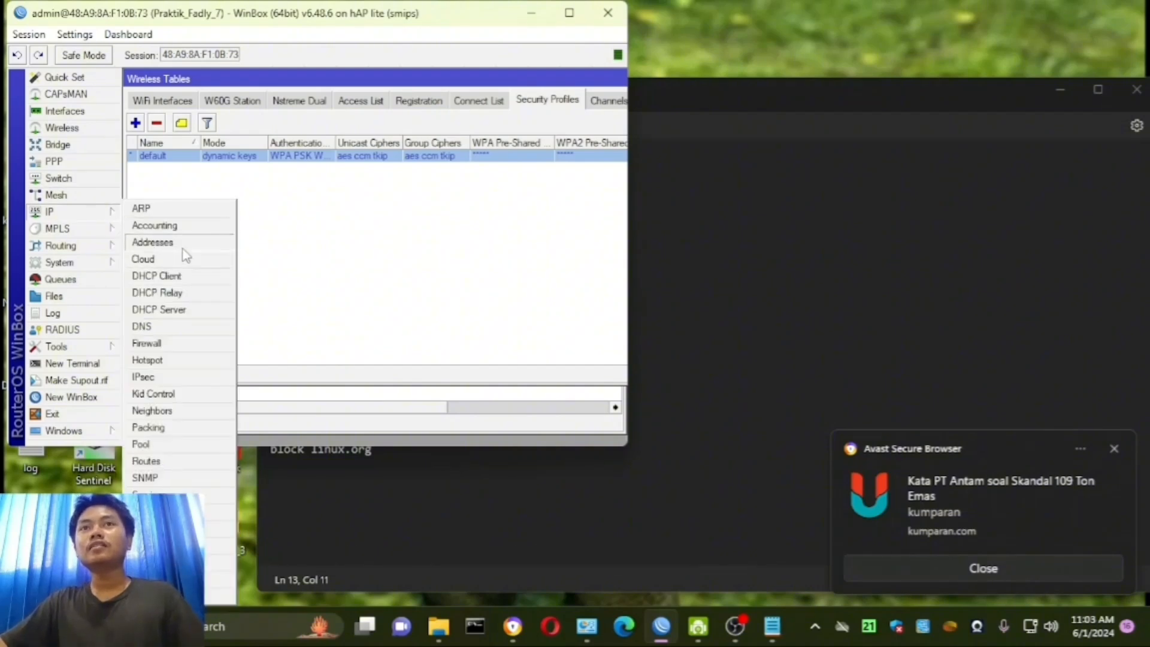
left_click(779, 268)
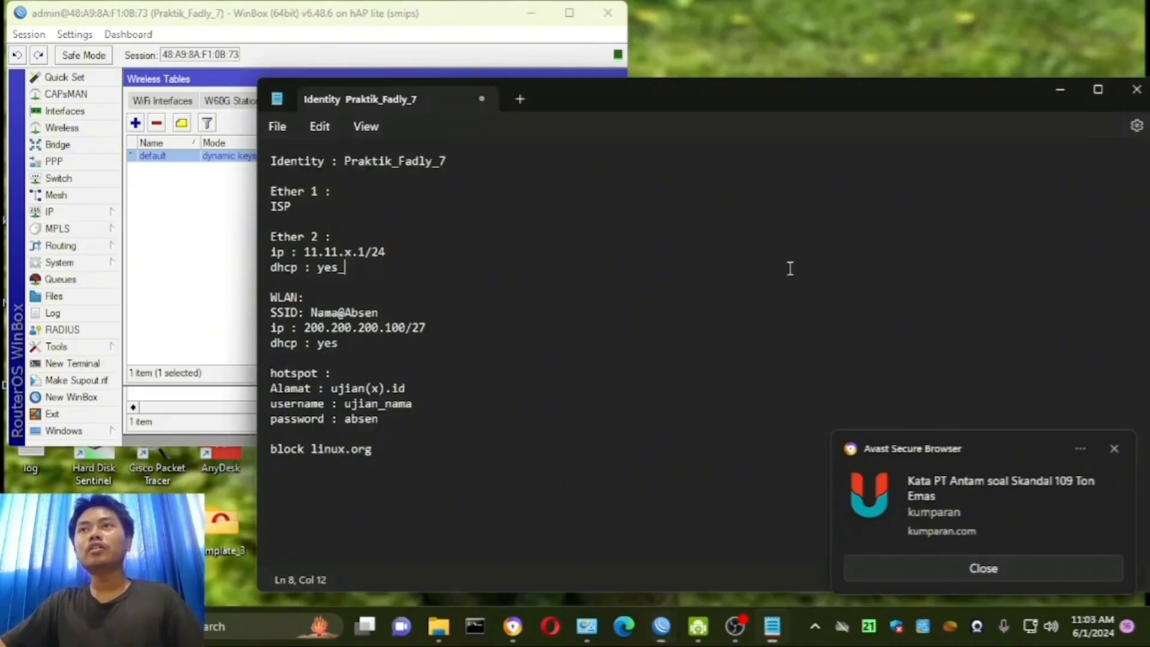
left_click(82, 214)
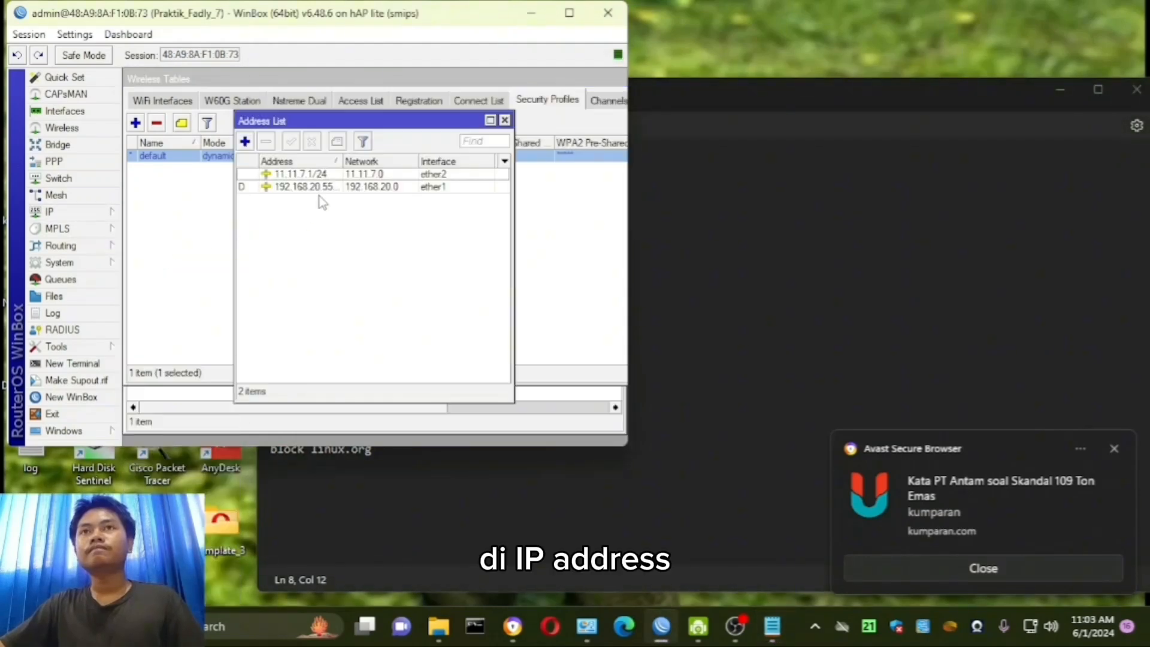
- Add the IP address 200.200.200.100/27 to the wlan1 interface and save it
left_click(245, 142)
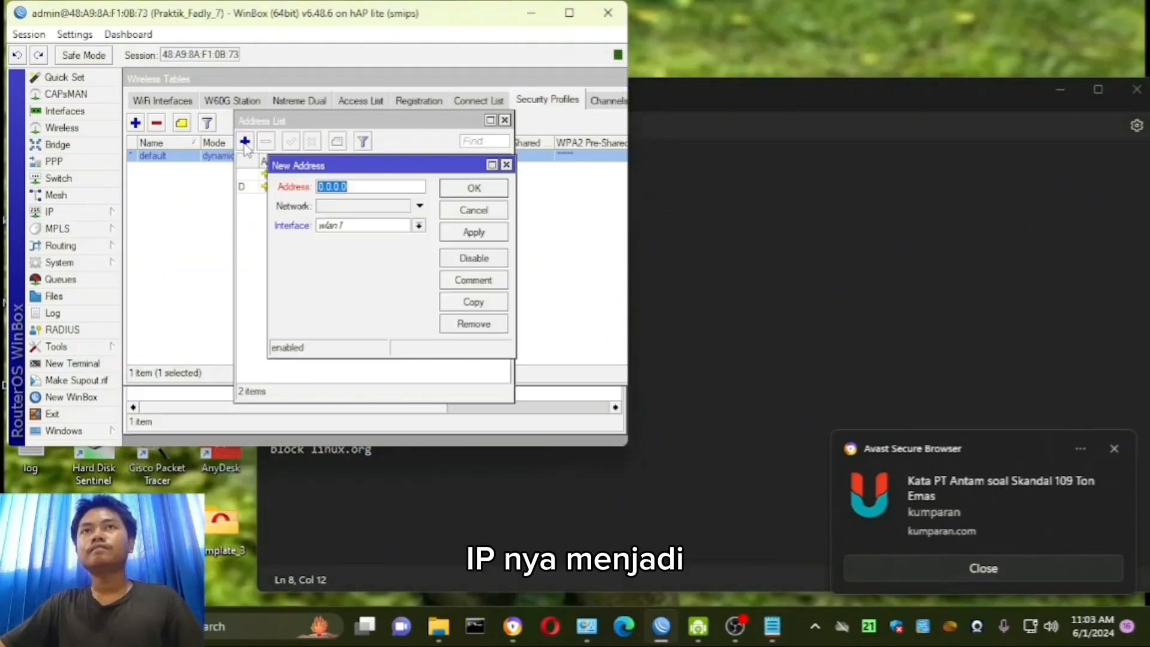
type("200")
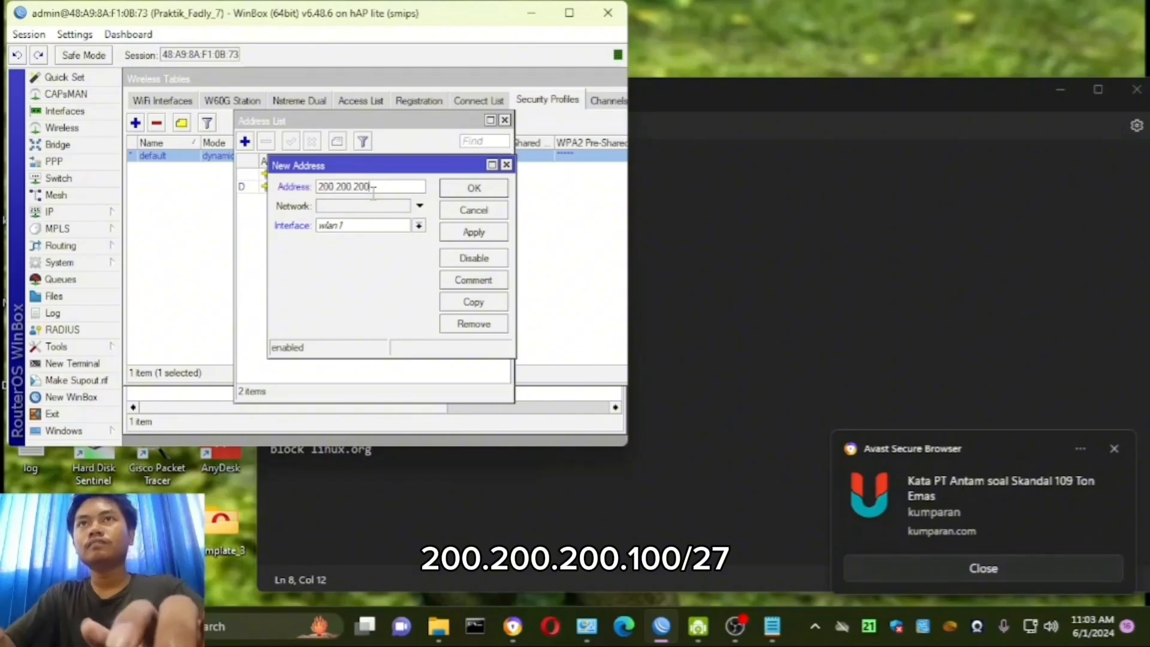
type(".200.200.100/")
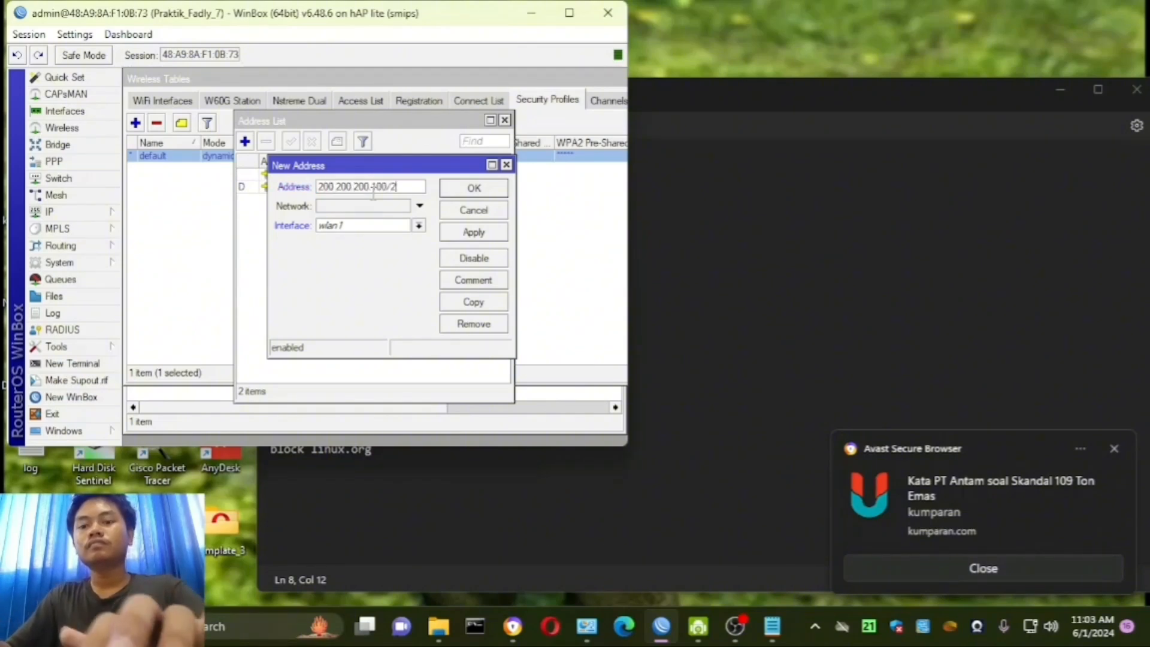
type("27")
left_click(365, 227)
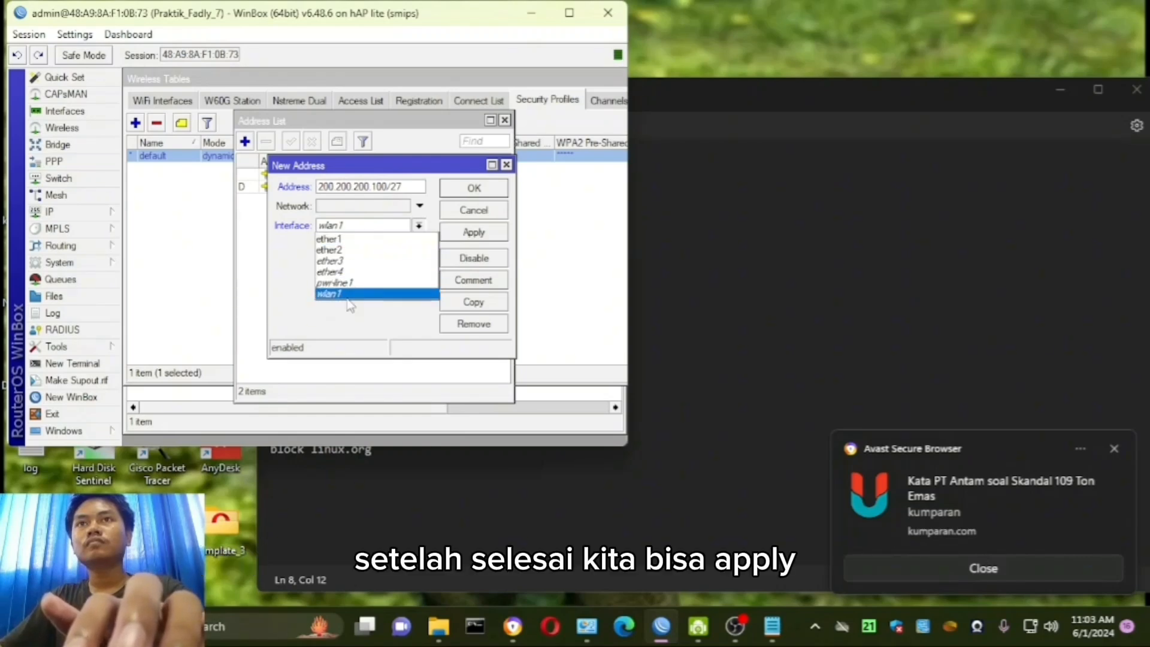
left_click(384, 294)
left_click(473, 232)
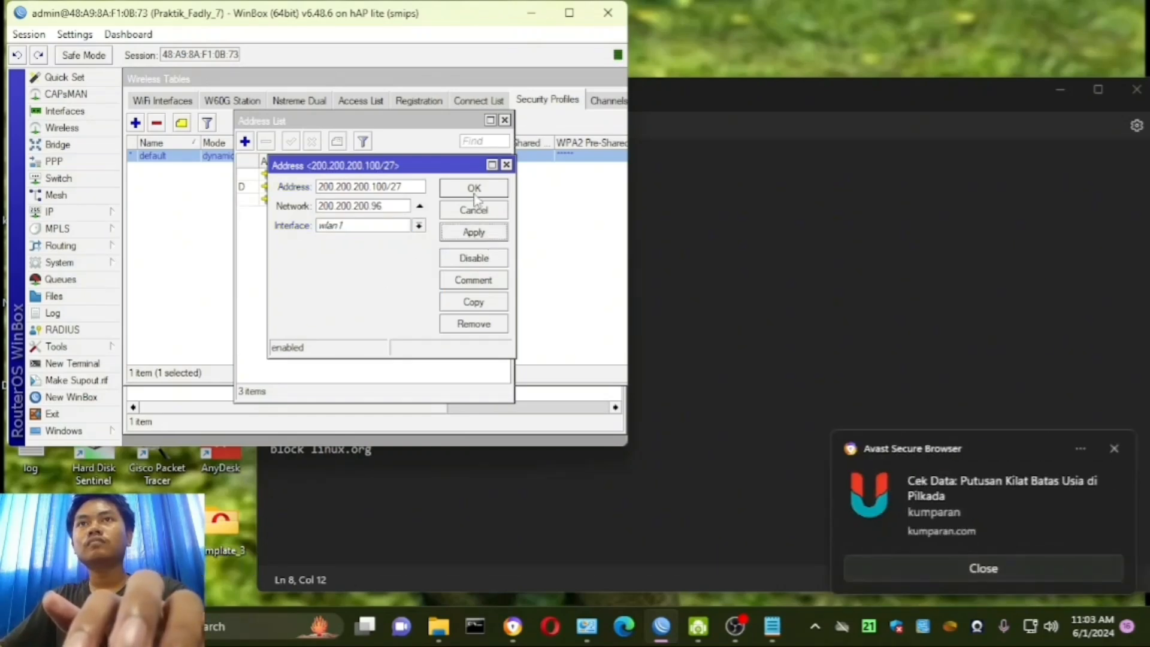
left_click(473, 199)
- Review the WLAN's IP and DHCP lines in the notes
left_click(715, 285)
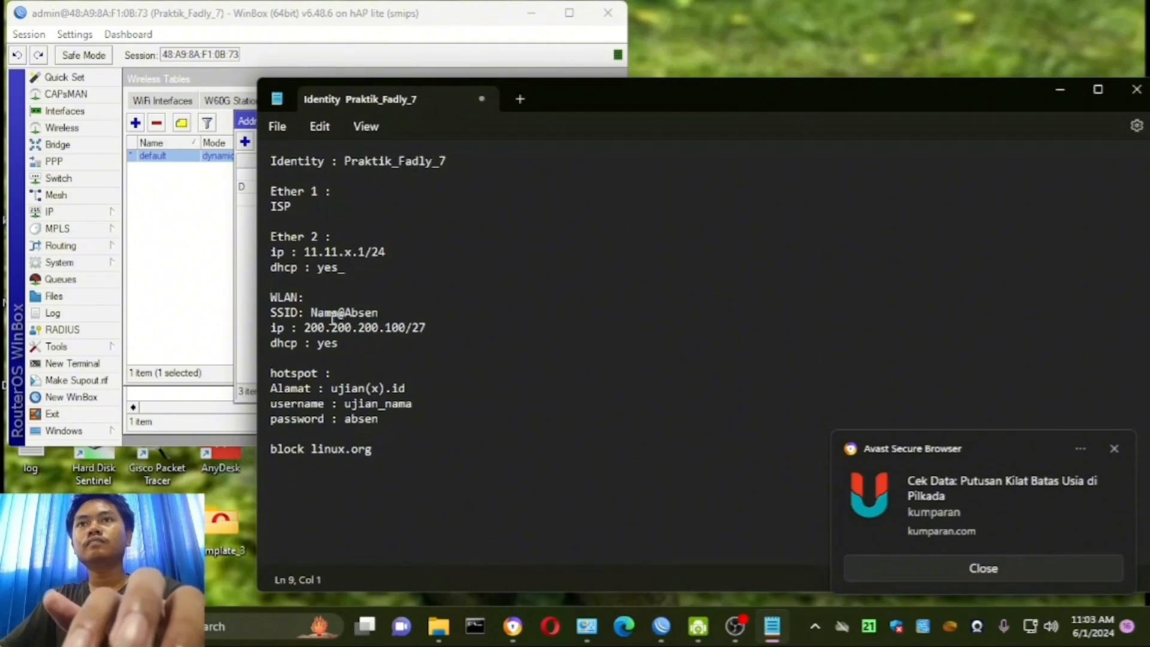
left_click_drag(271, 327, 429, 333)
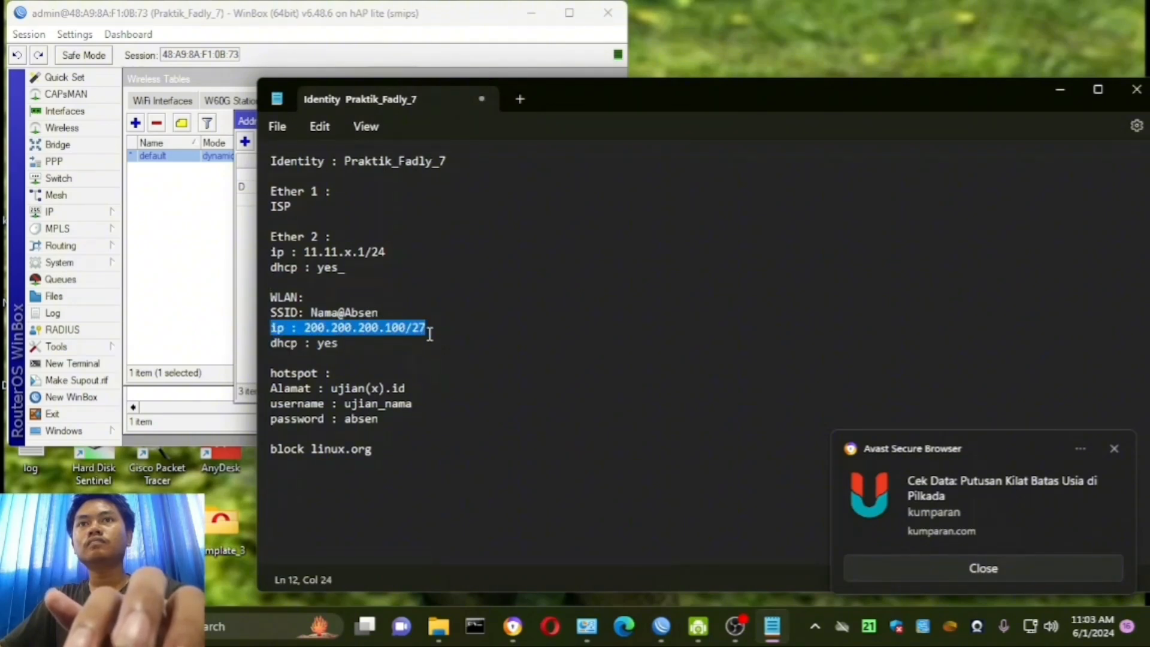
key("Down")
left_click_drag(293, 344, 331, 327)
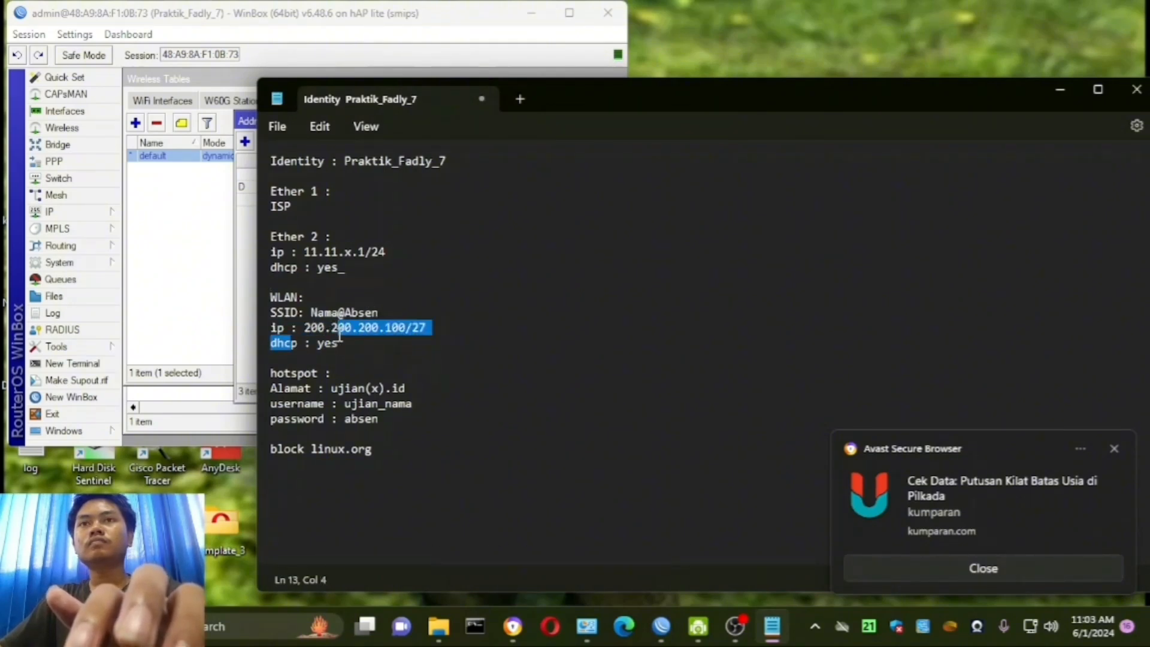
- Run DHCP Setup for the wlan1 interface, accepting all the suggested settings until the setup finishes
left_click(50, 211)
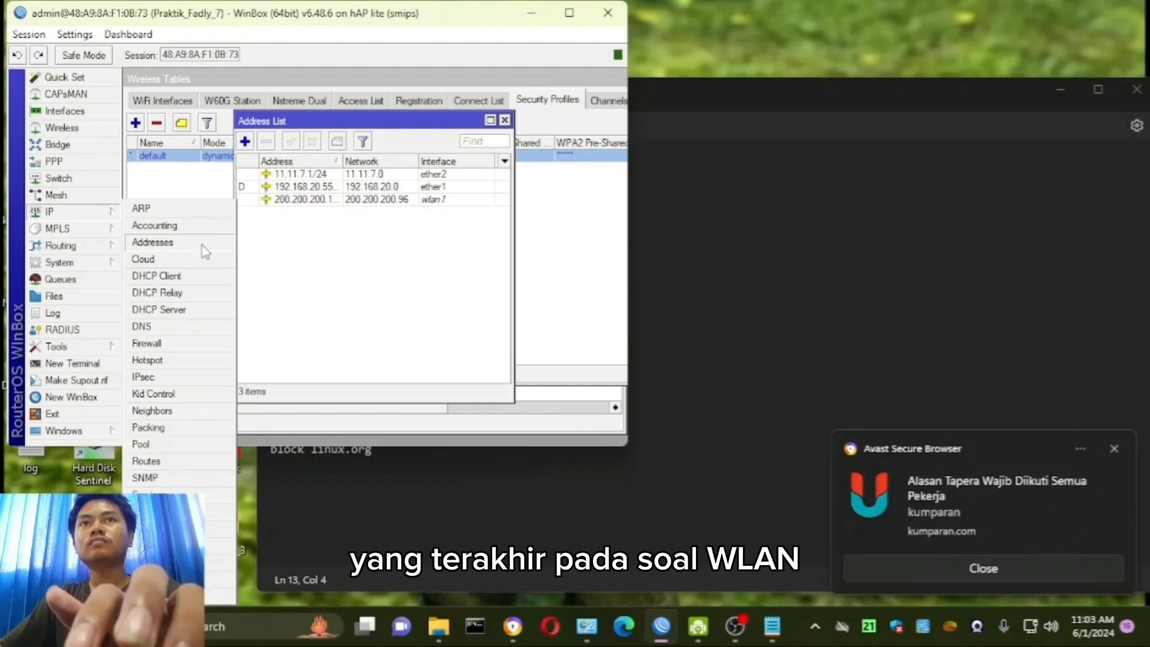
left_click(191, 309)
left_click(367, 153)
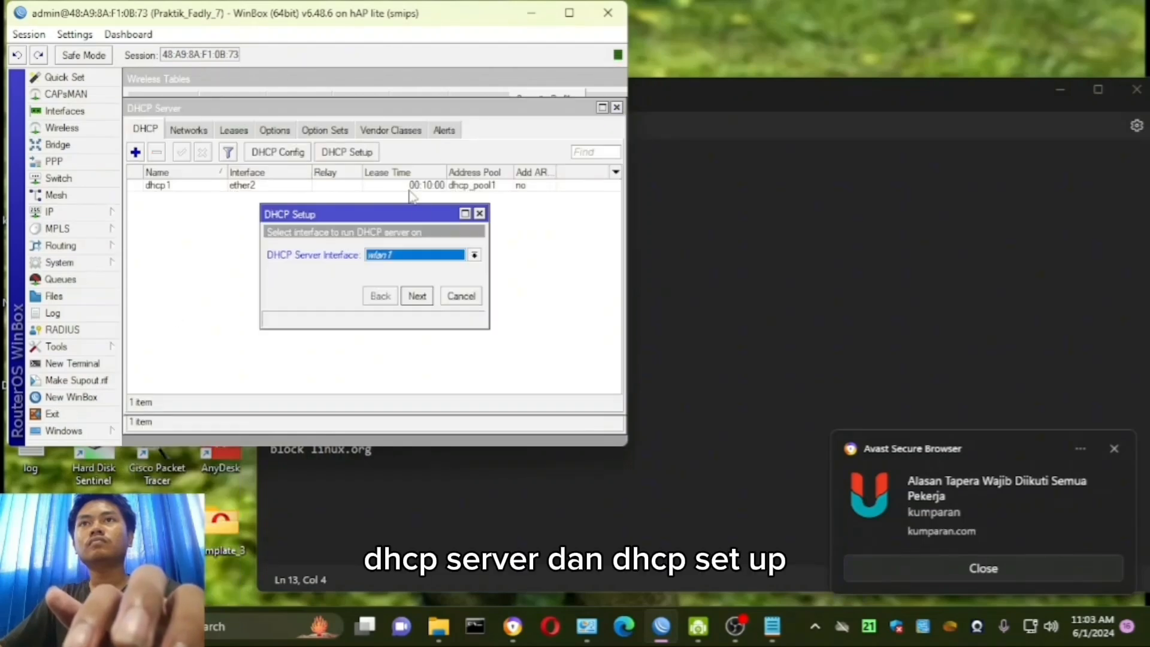
left_click(417, 296)
left_click(417, 296)
left_click(417, 296)
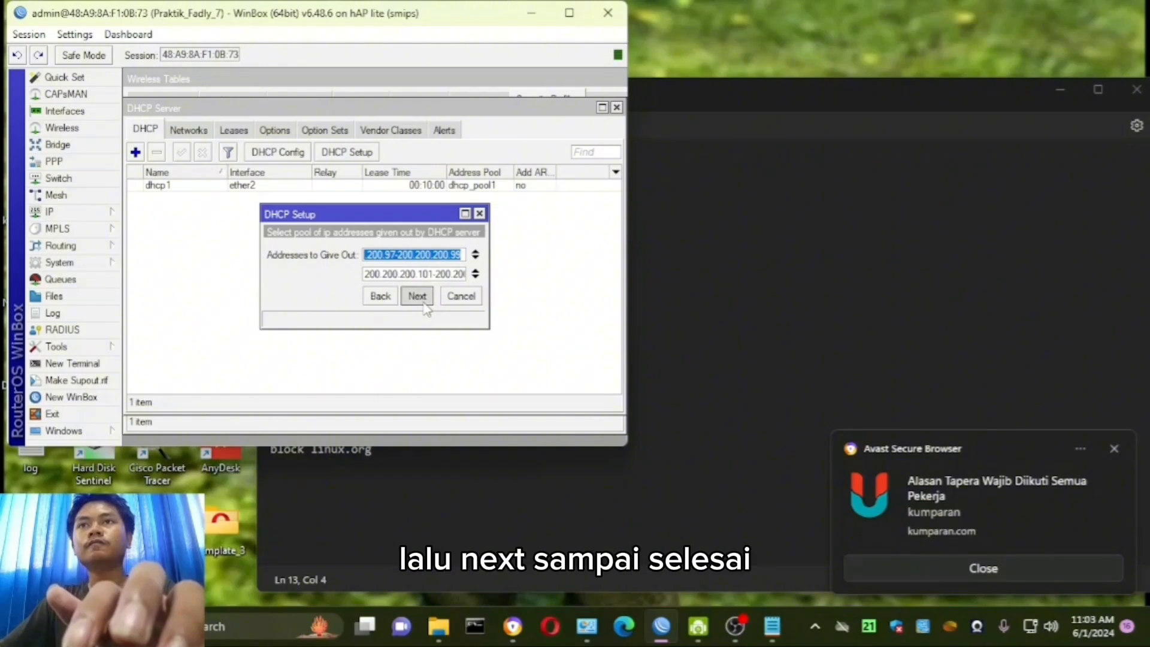
left_click(424, 304)
left_click(424, 304)
left_click(426, 308)
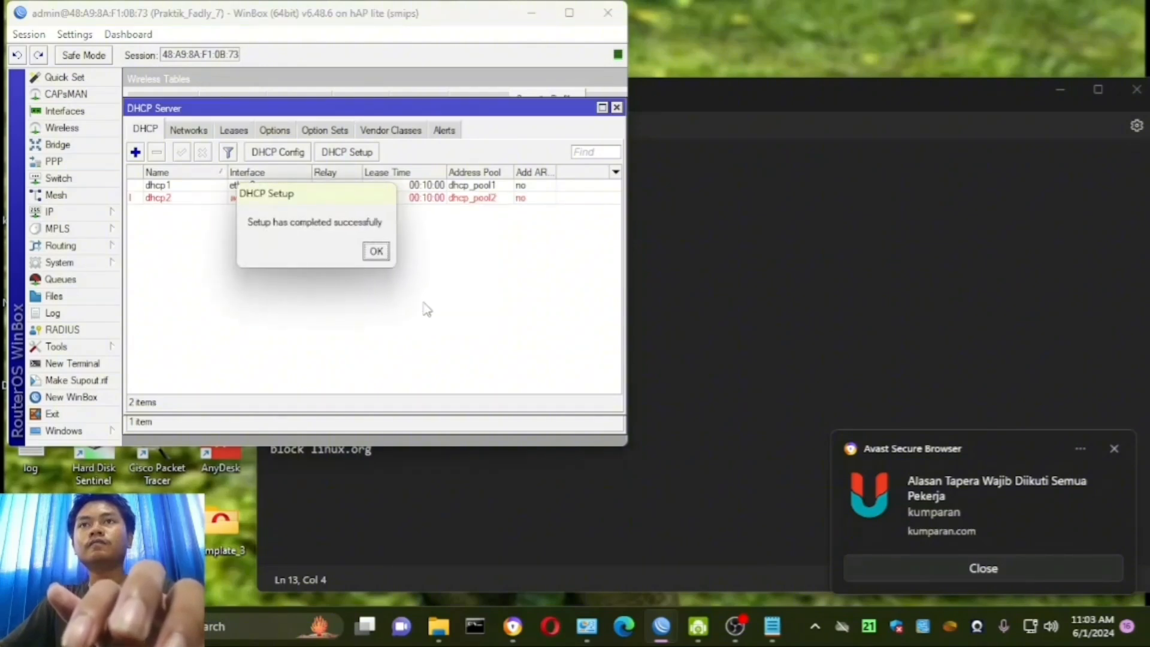
left_click(376, 251)
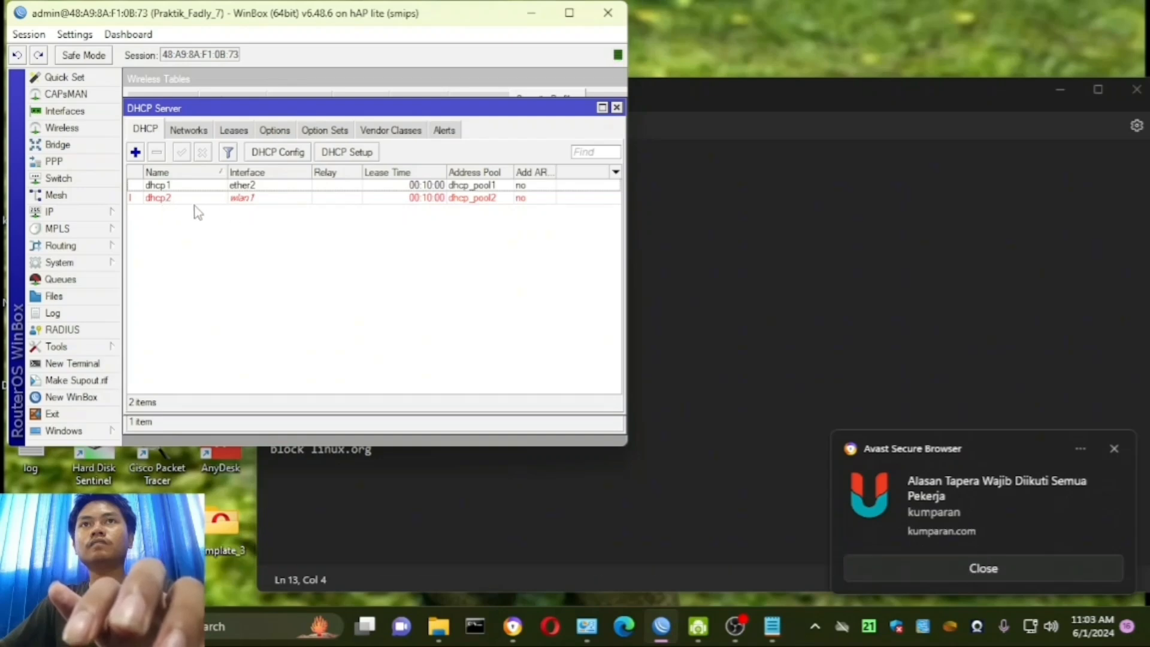
- Look at the ether2 DHCP server entry and check the hotspot address, username and password requirements in the notes
left_click(171, 188)
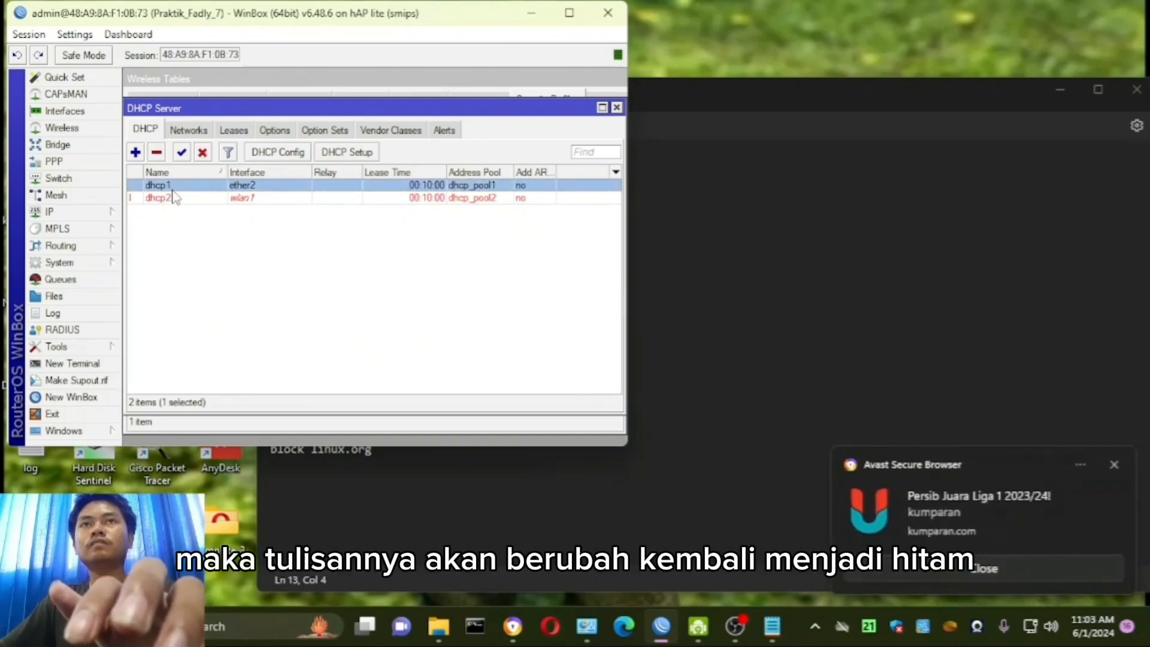
left_click(826, 201)
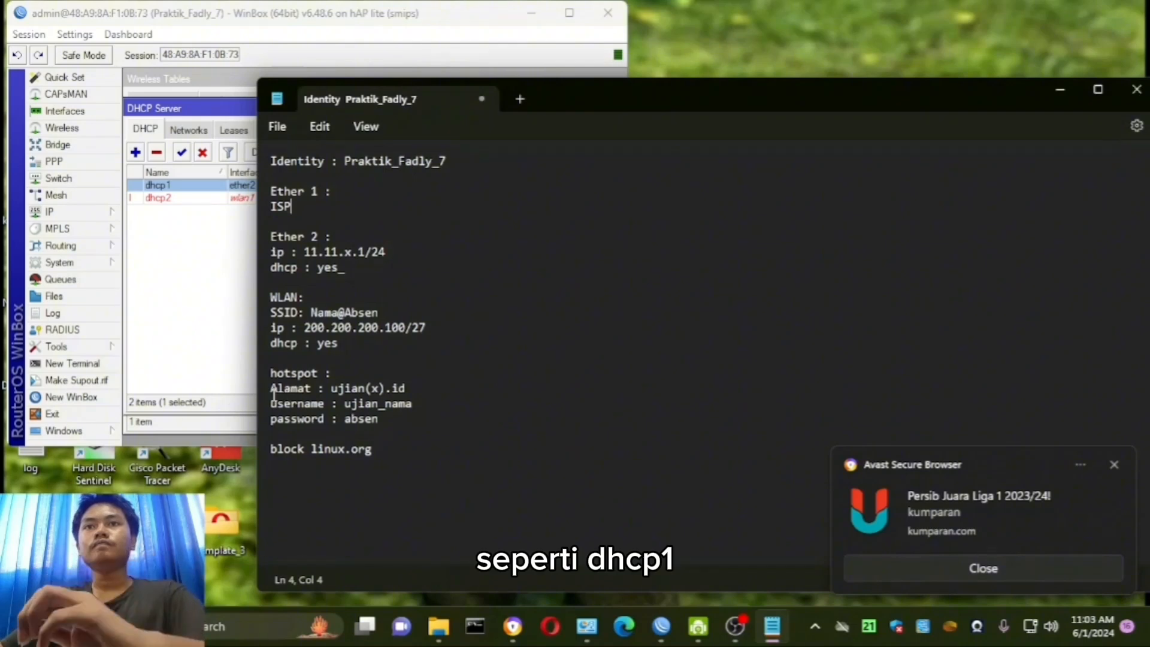
left_click_drag(270, 388, 379, 418)
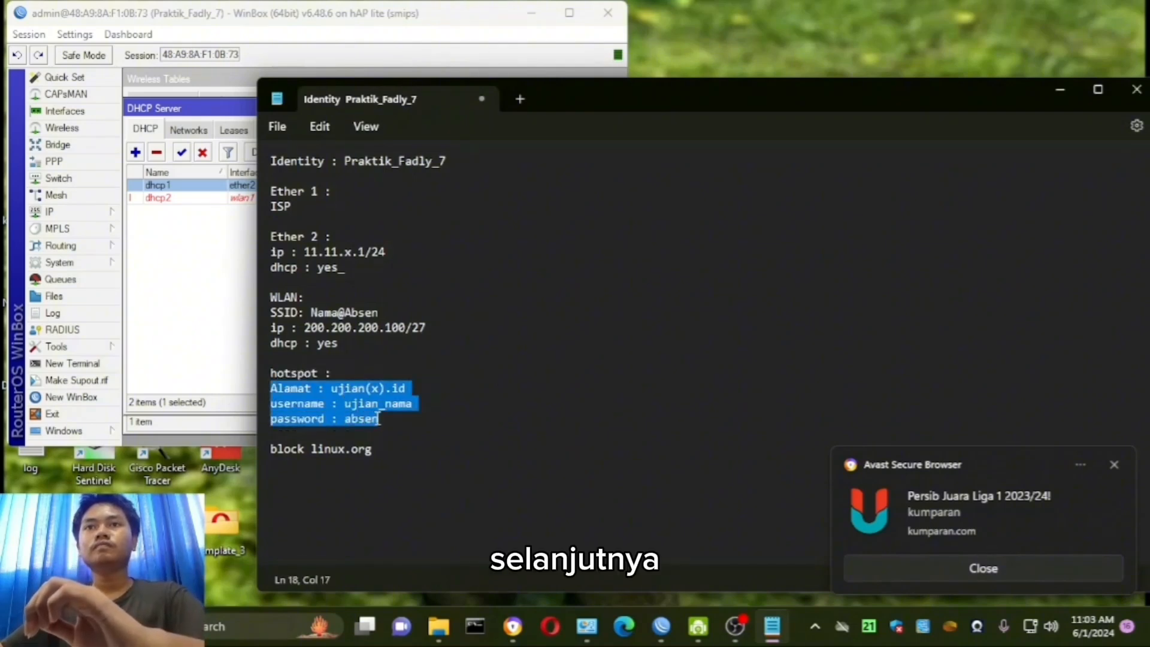
- Run Hotspot Setup on wlan1 with local address 200.200.200.100/27 and masquerading, accepting the suggested settings up to the DNS name
left_click(77, 210)
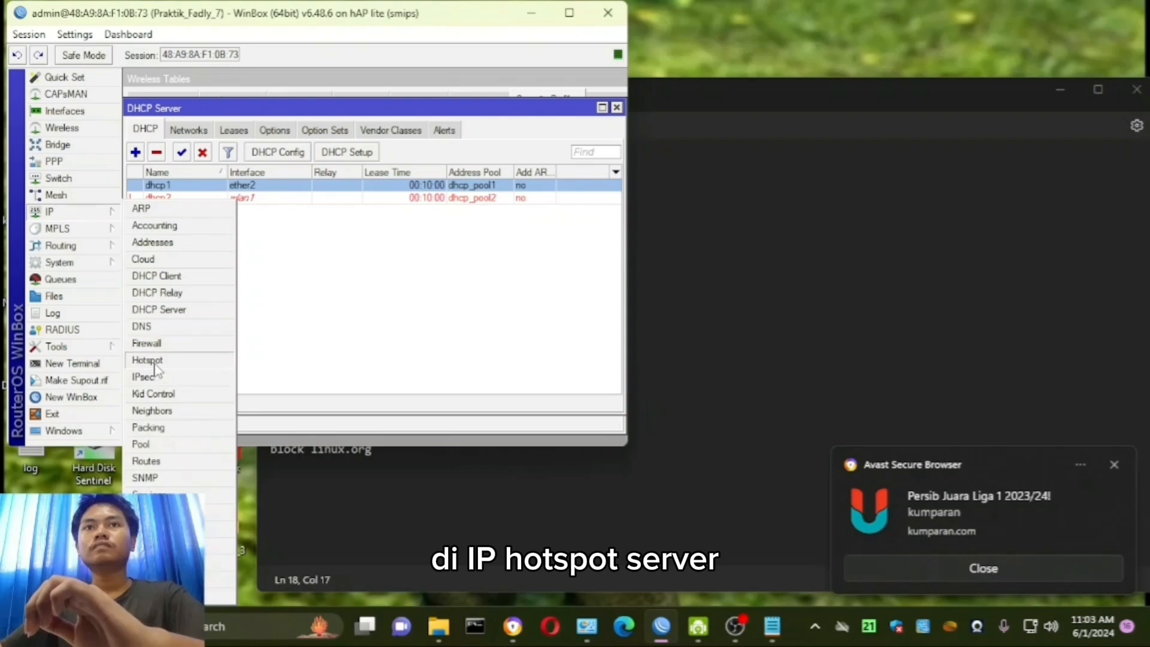
left_click(174, 360)
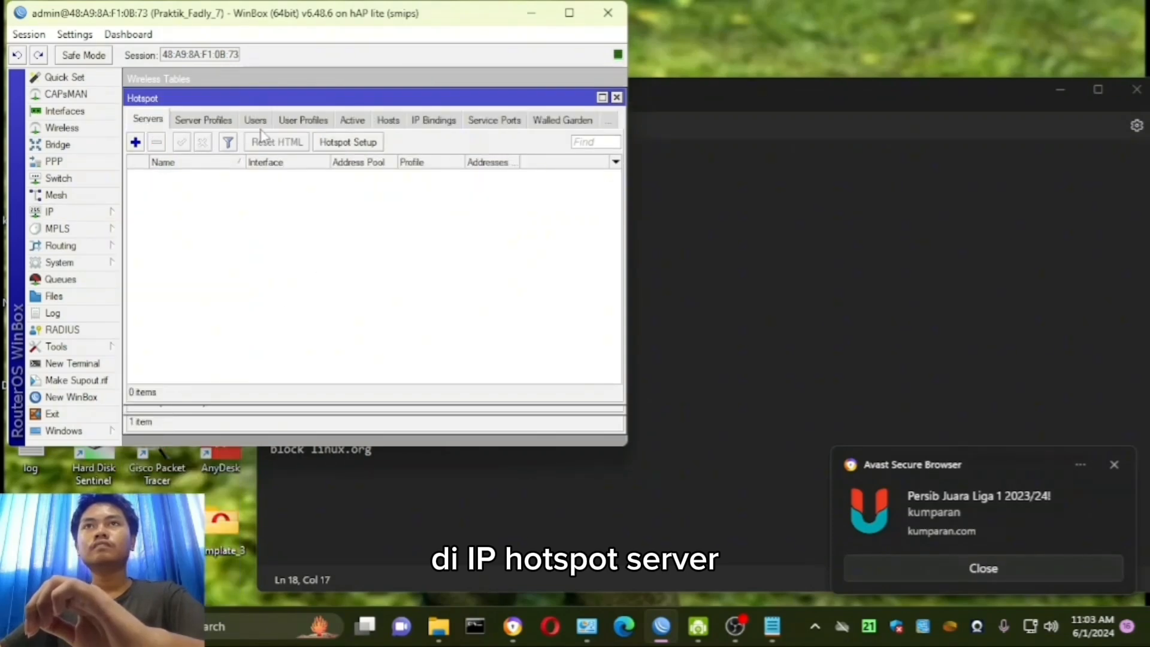
left_click(347, 143)
left_click(372, 251)
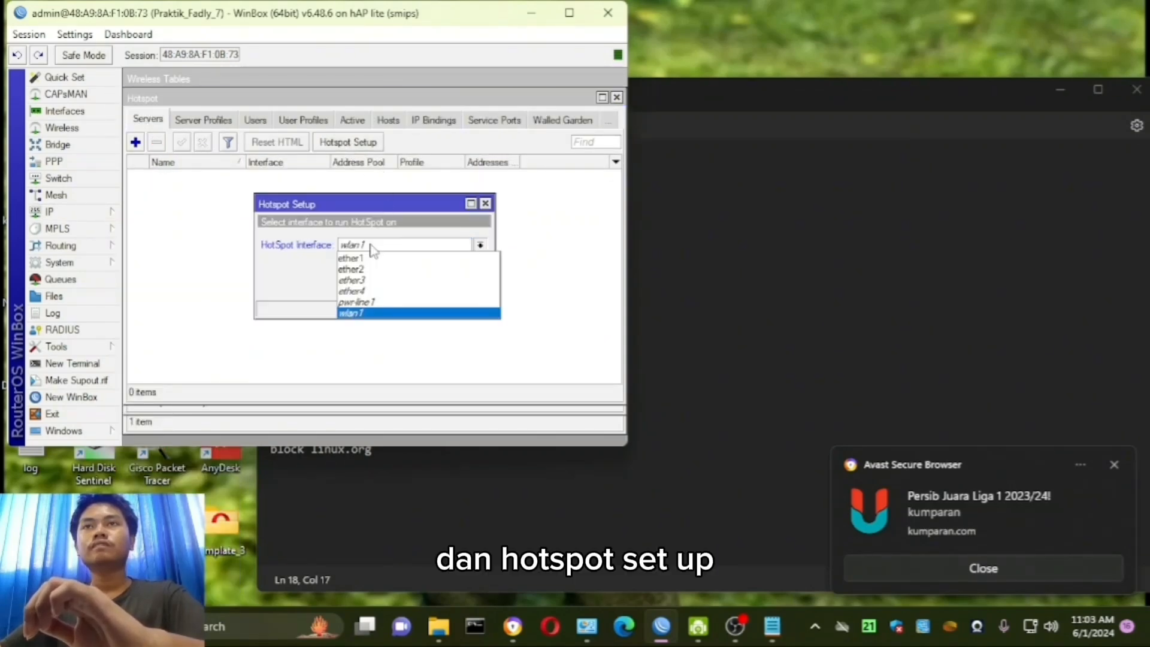
left_click(373, 251)
left_click(435, 289)
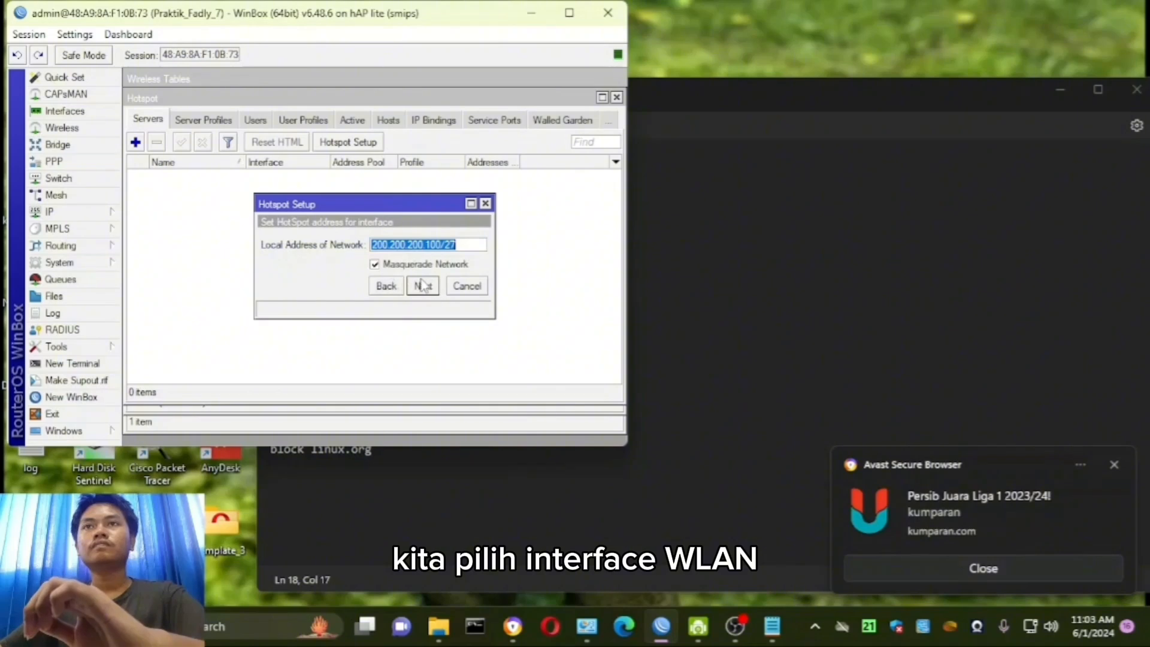
left_click(434, 288)
left_click(433, 287)
left_click(433, 288)
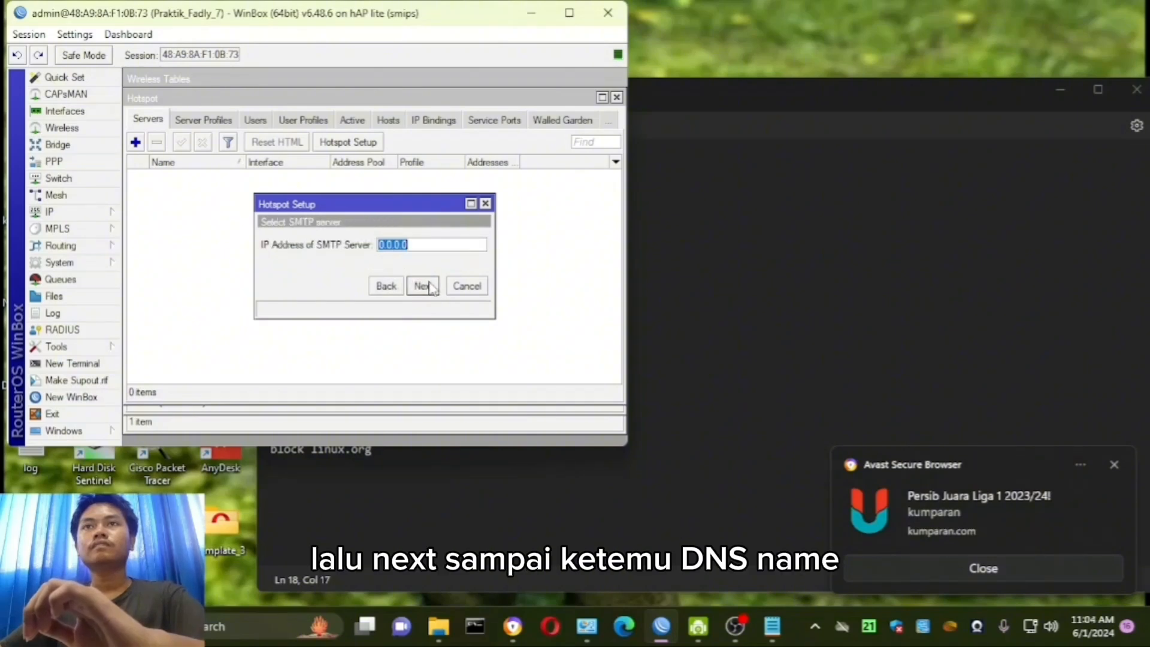
left_click(433, 288)
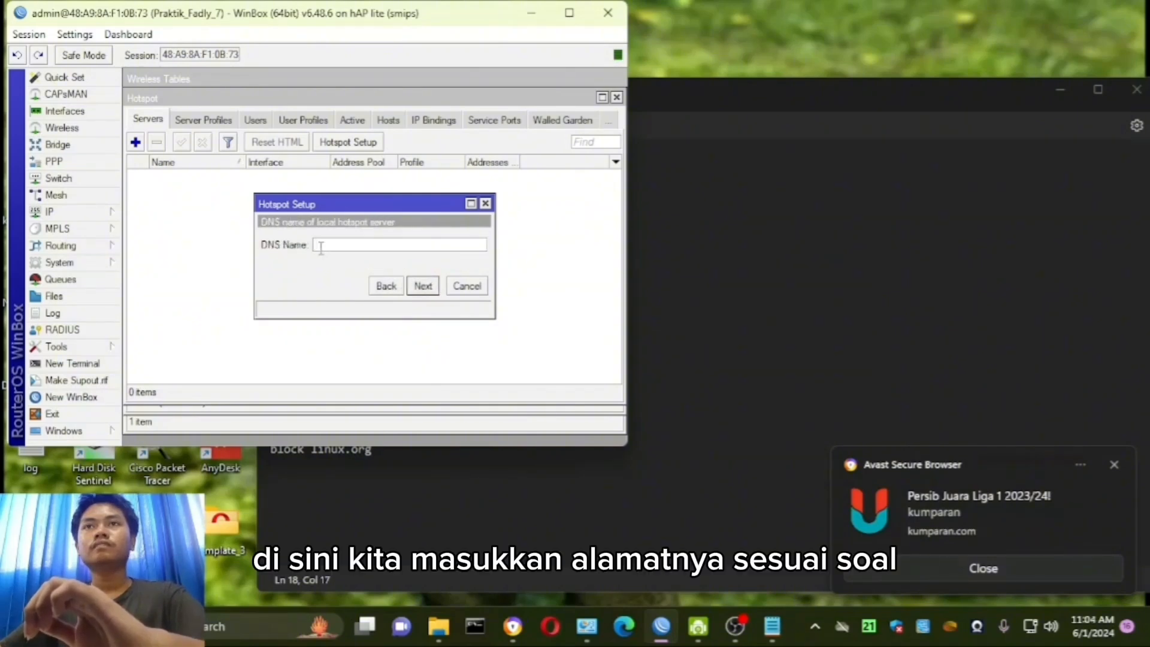
- Check the hotspot address format in the notes and set the hotspot's DNS name to ujian7.id
left_click(708, 263)
left_click_drag(409, 388, 330, 390)
left_click(239, 308)
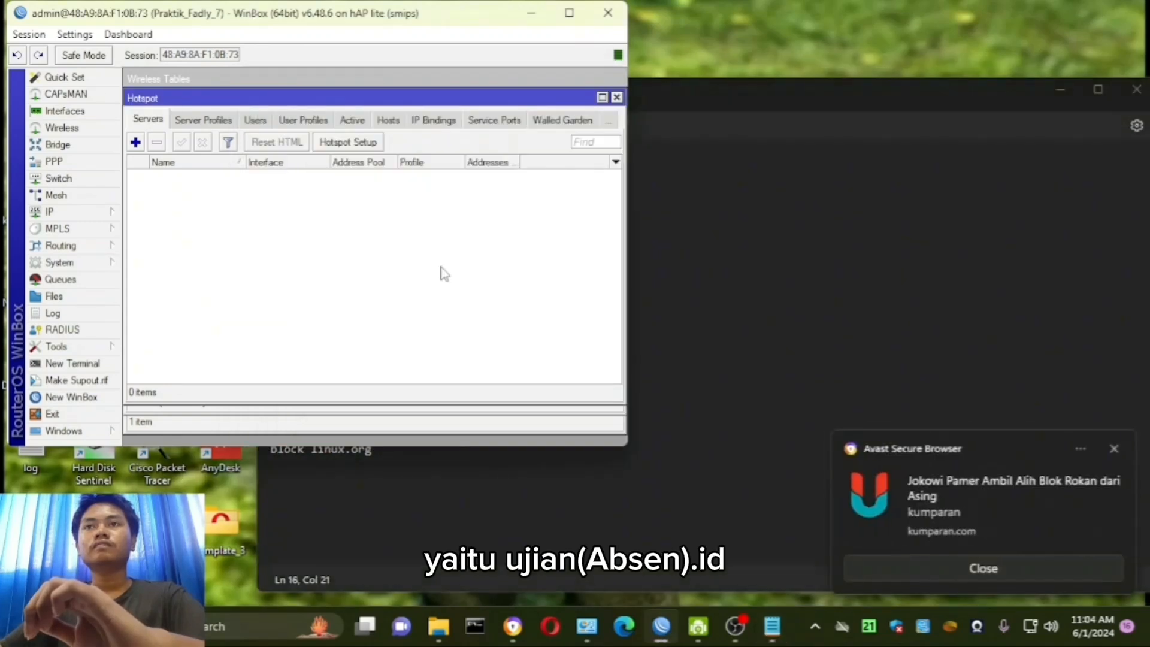
left_click(616, 97)
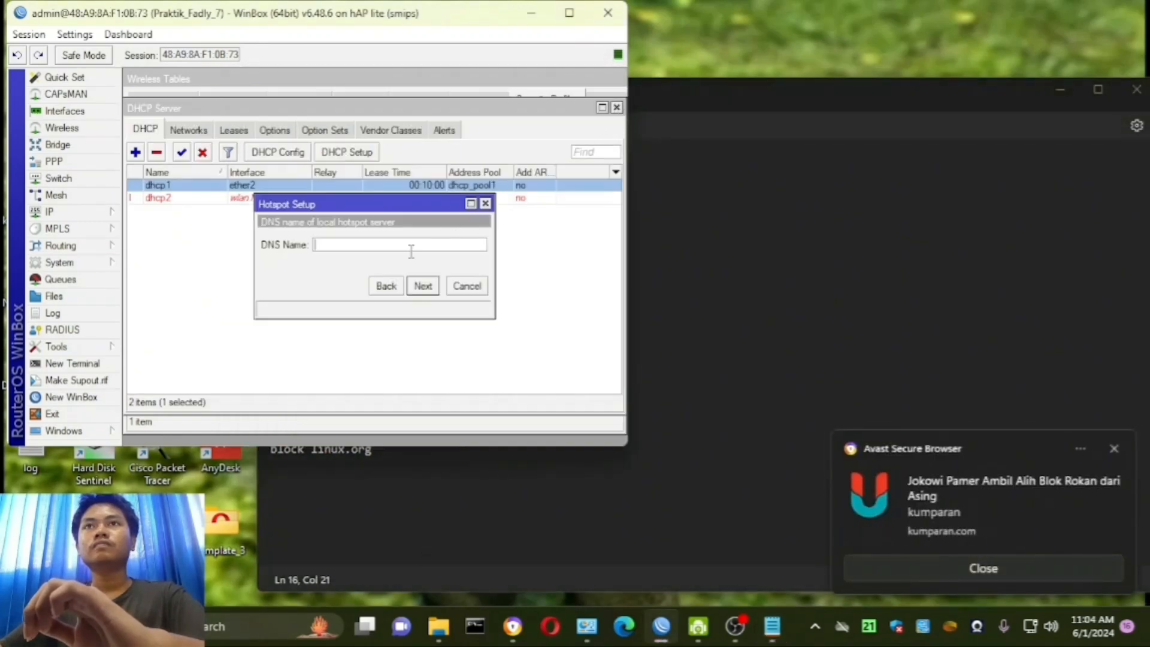
left_click(376, 246)
type("Uji")
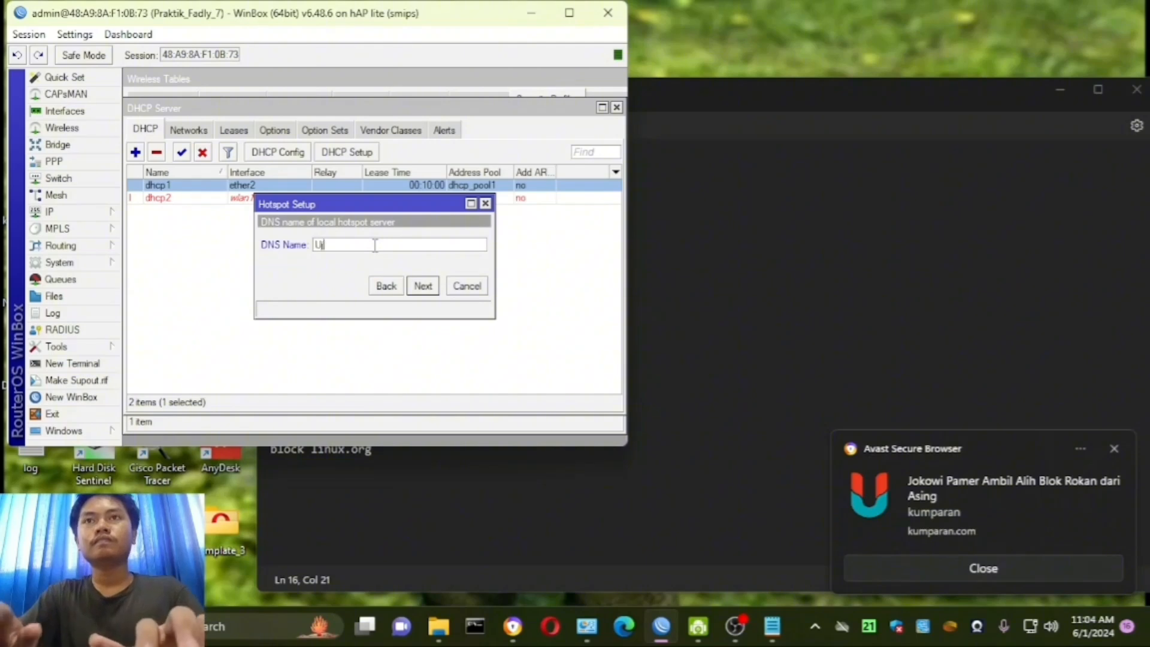
key("BackSpace")
key("BackSpace")
key("BackSpace")
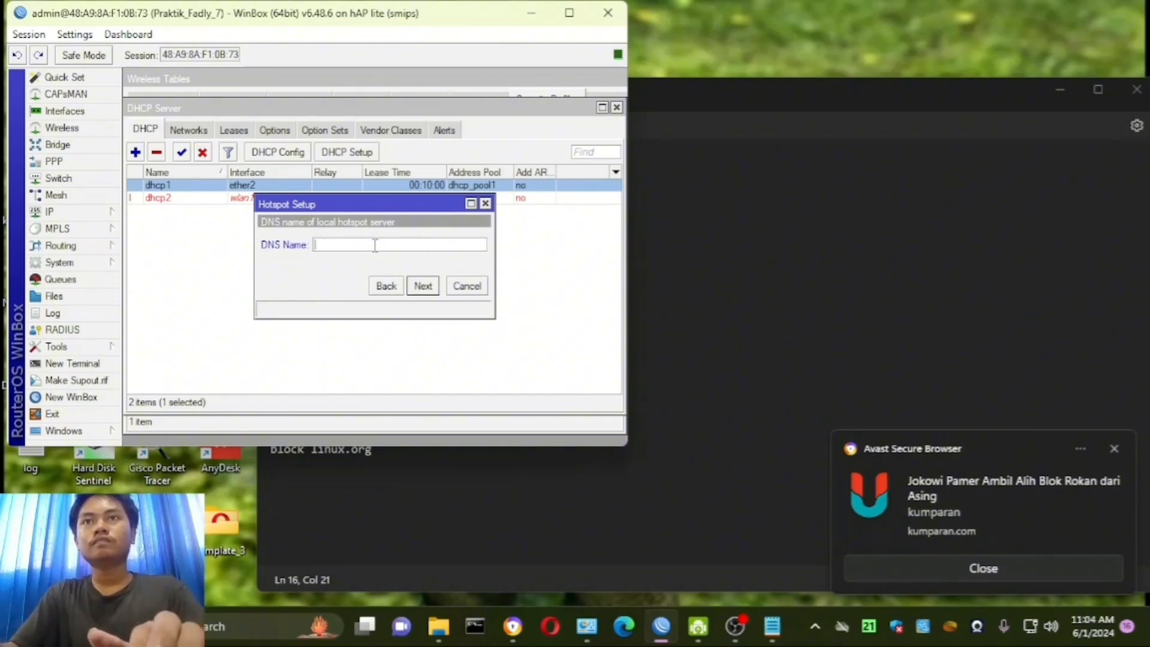
type("ujian")
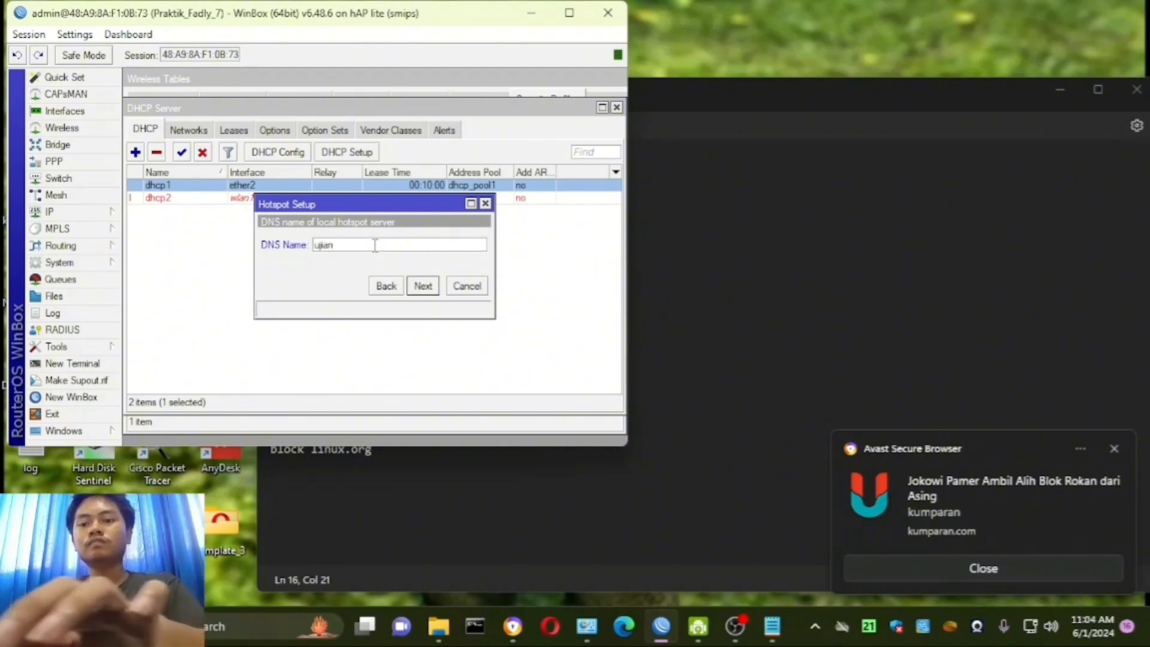
type("7.id")
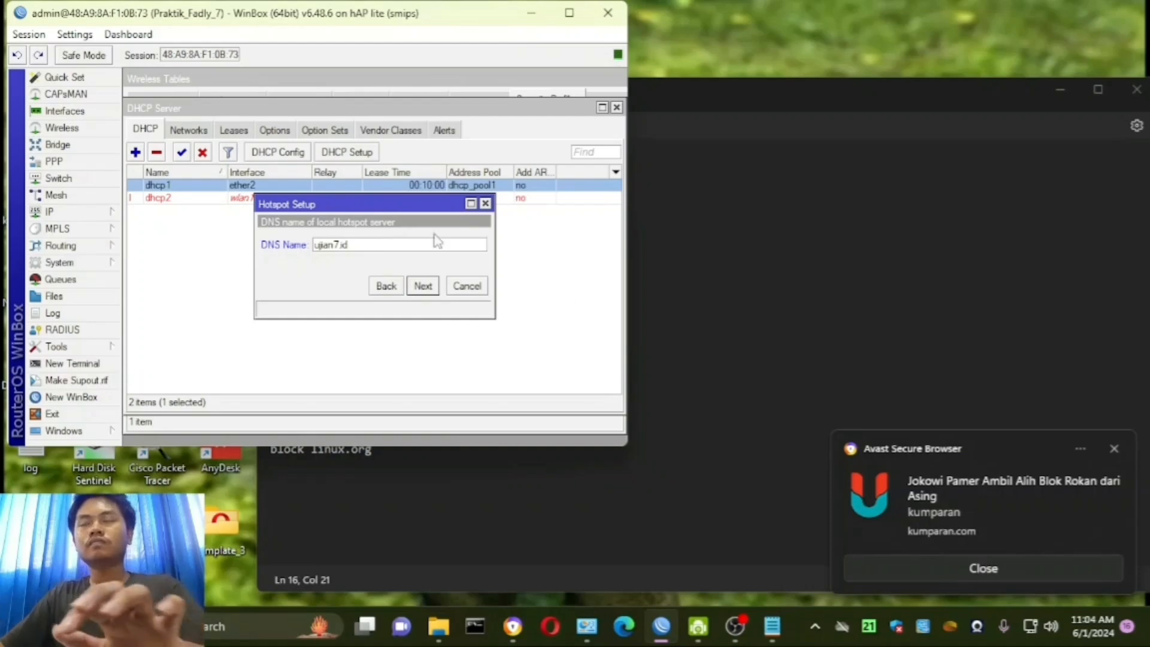
left_click(699, 310)
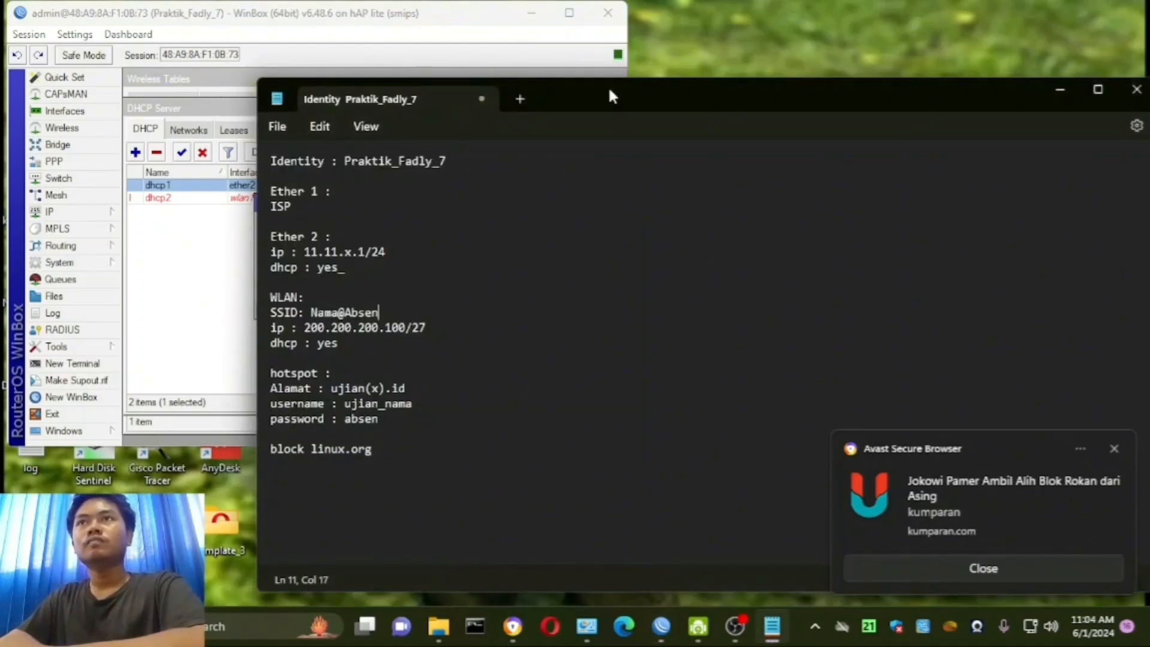
- Recheck the hotspot address format in the notes and accept ujian7.id as the DNS name in Hotspot Setup
left_click_drag(629, 105, 748, 90)
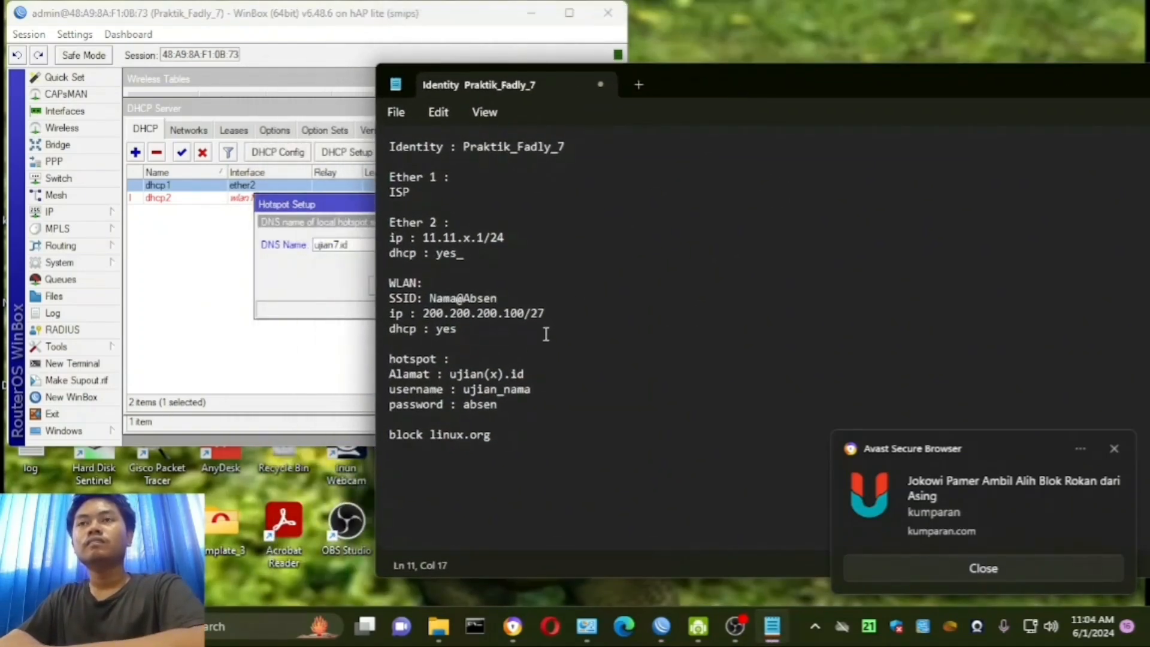
left_click_drag(529, 375, 470, 376)
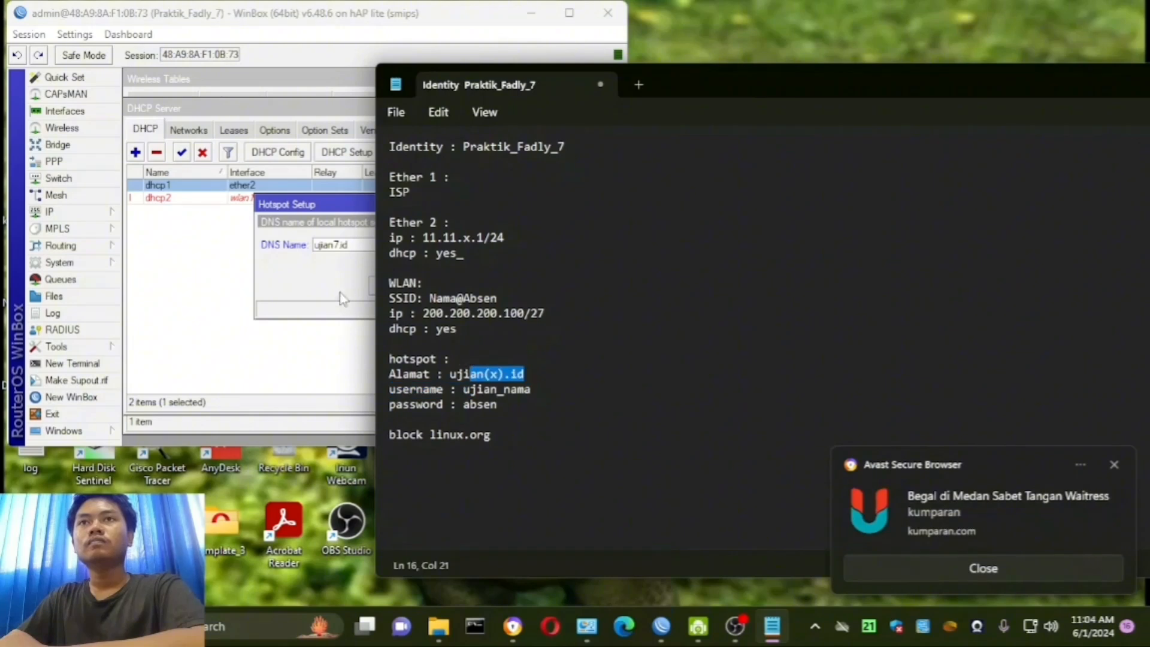
left_click(322, 282)
left_click(425, 288)
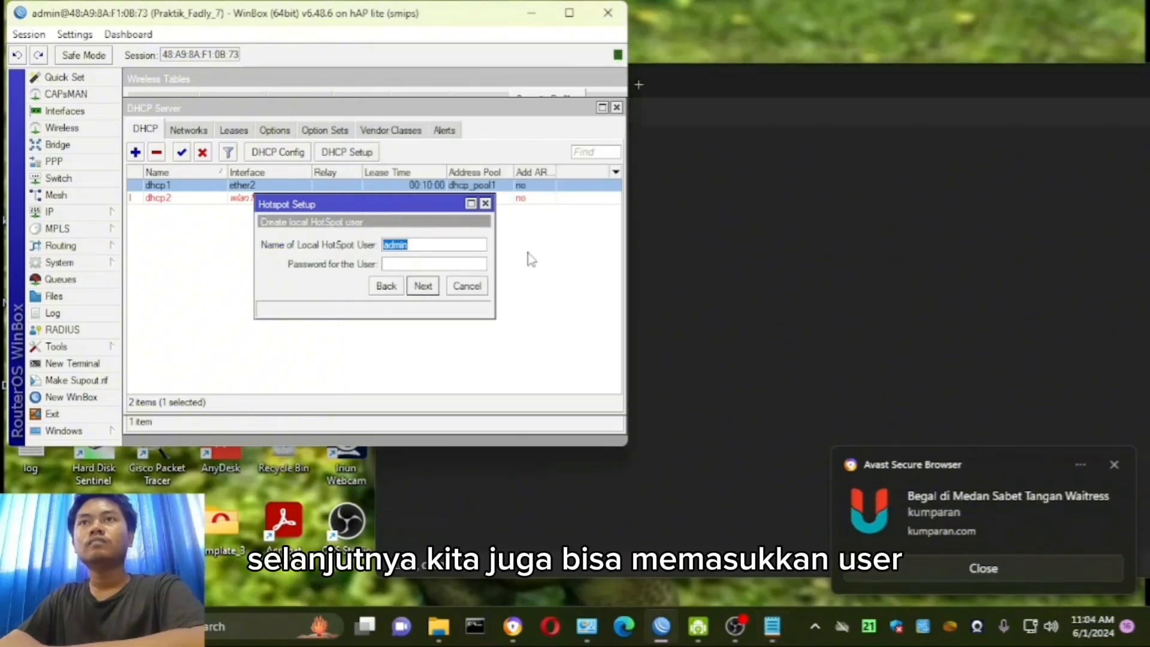
- Create the local hotspot user following the notes' ujian_nama pattern, enter the user's password and finish Hotspot Setup
left_click(661, 281)
left_click_drag(531, 390, 467, 393)
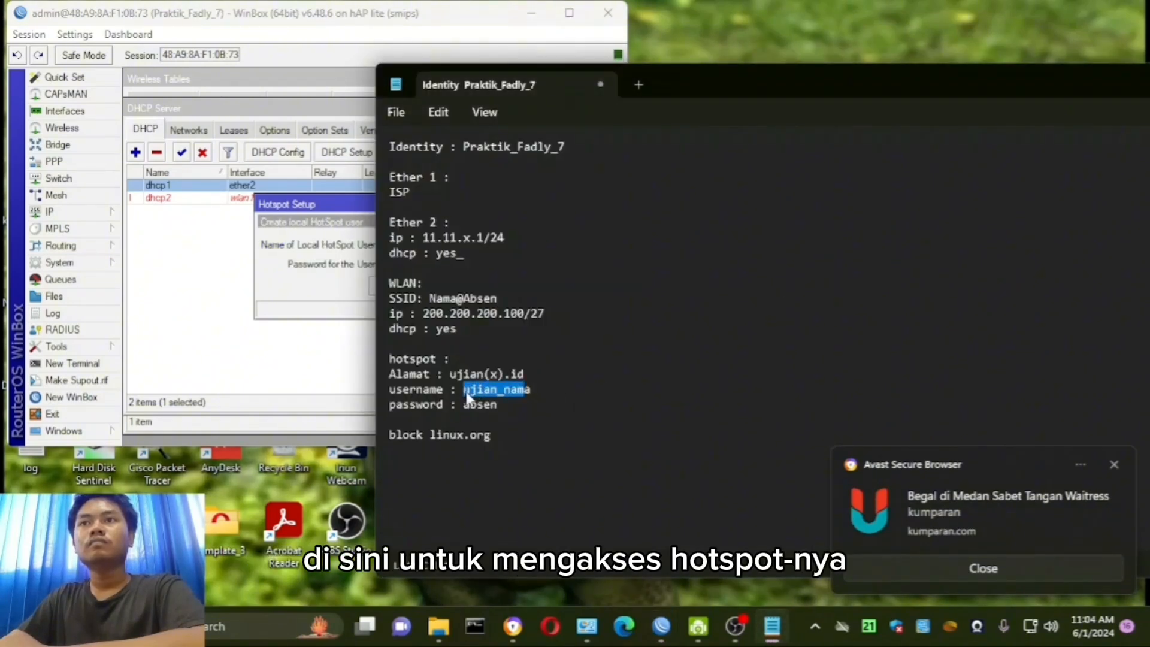
left_click(335, 270)
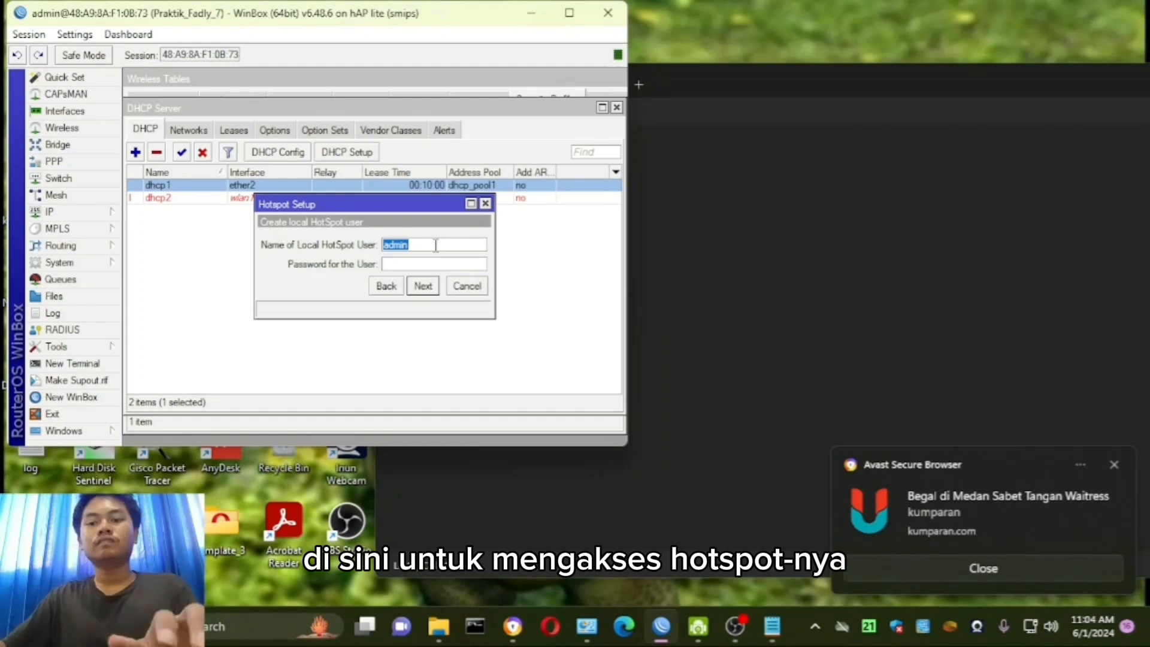
type("ujian_")
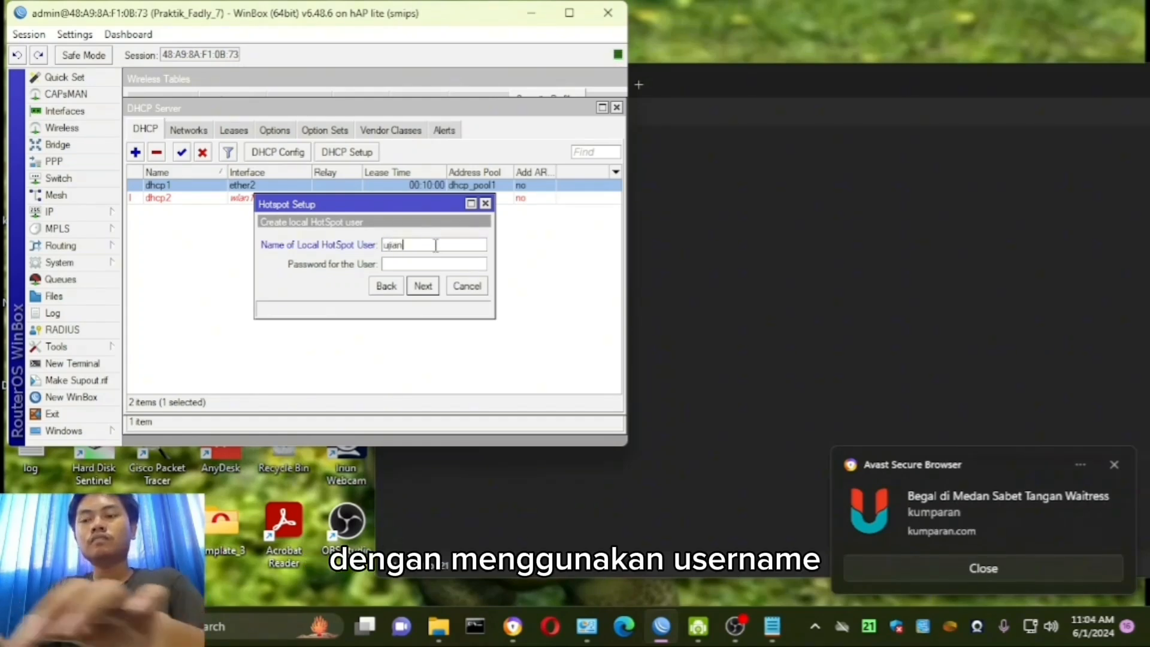
type("fad")
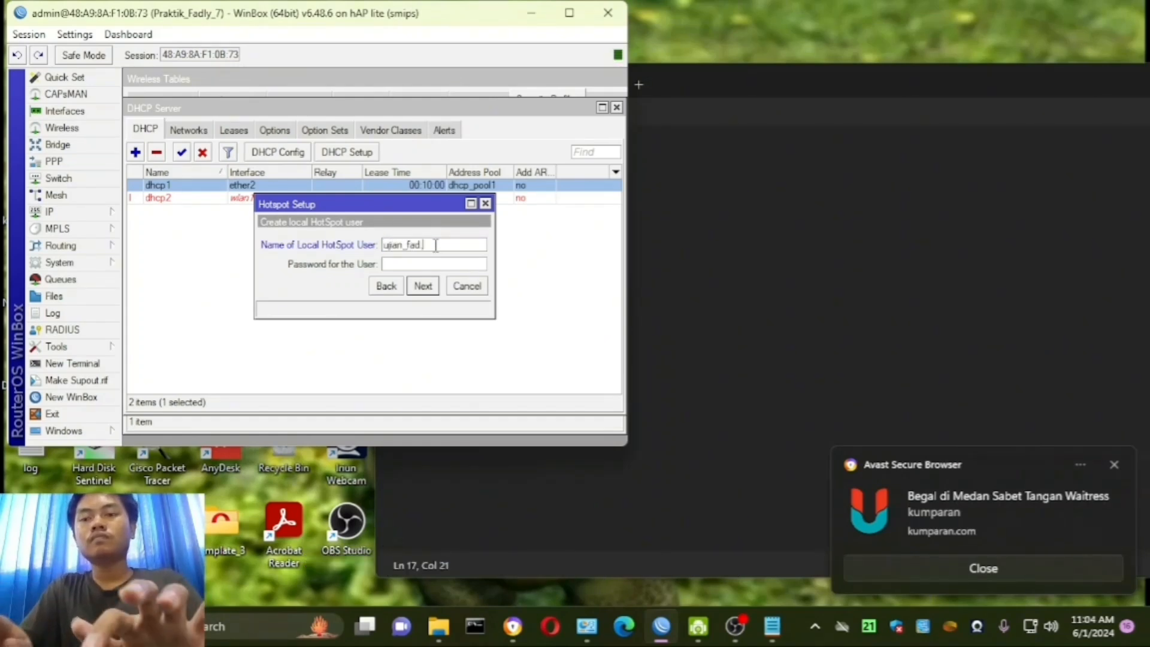
type("ly")
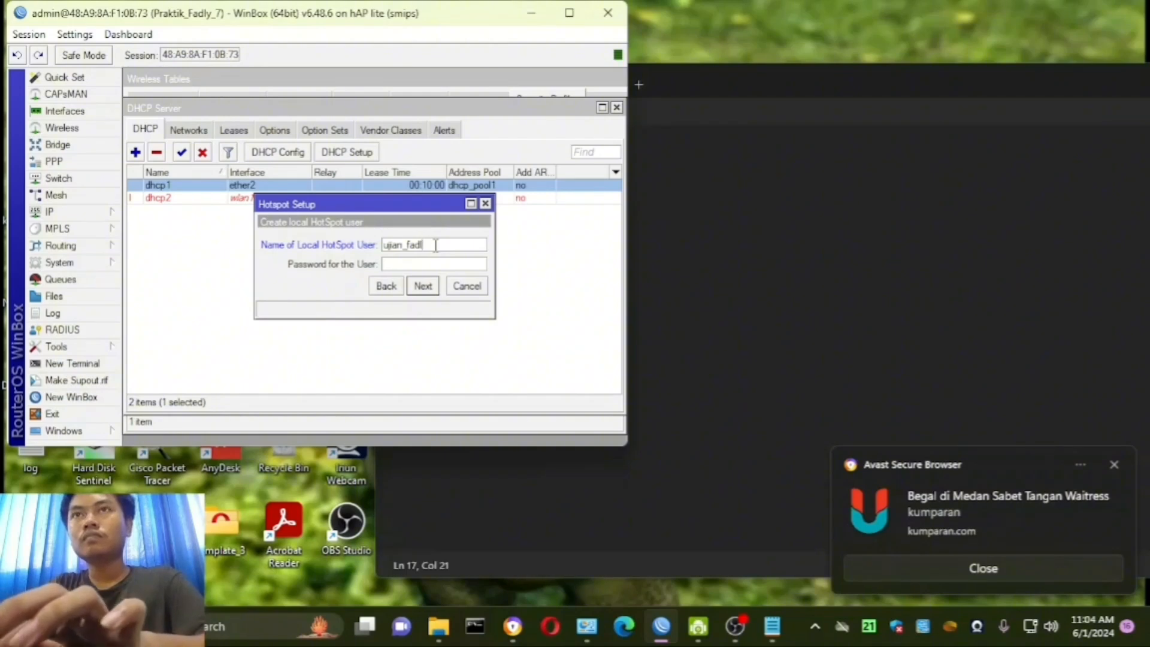
left_click(437, 264)
type("7")
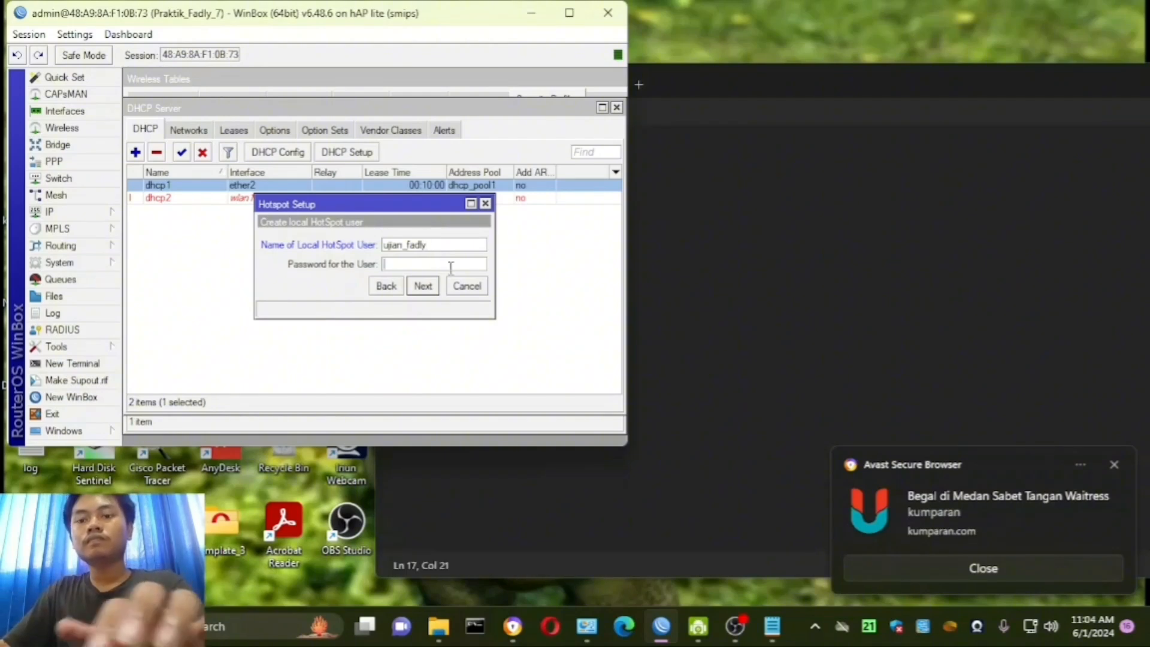
left_click(423, 286)
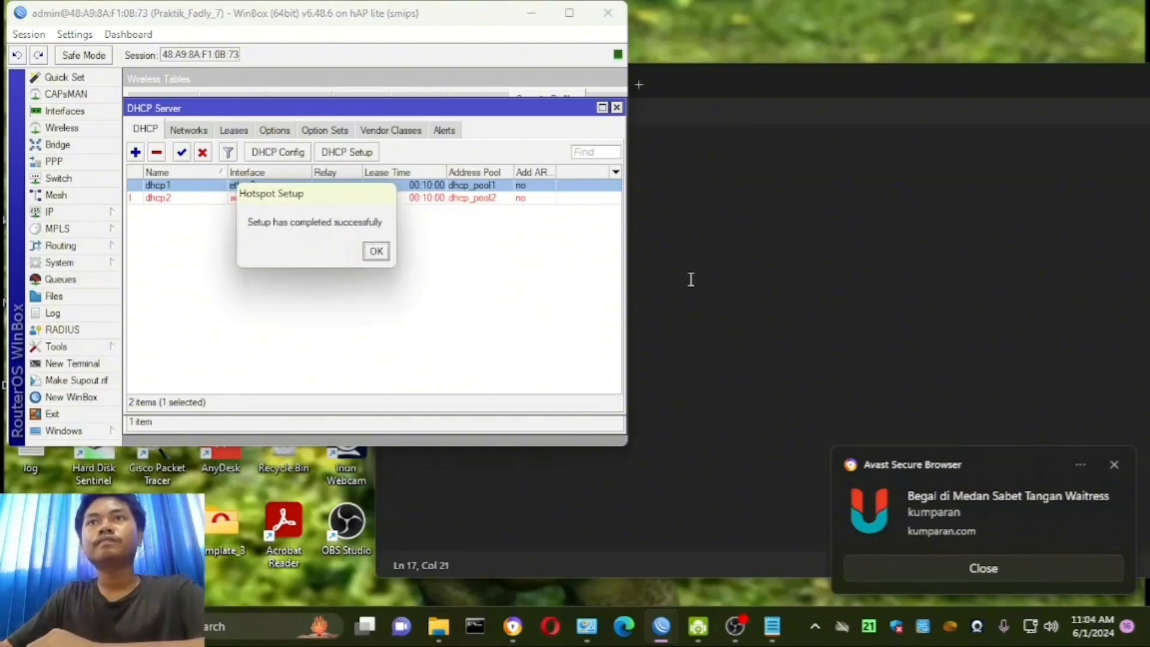
left_click(376, 251)
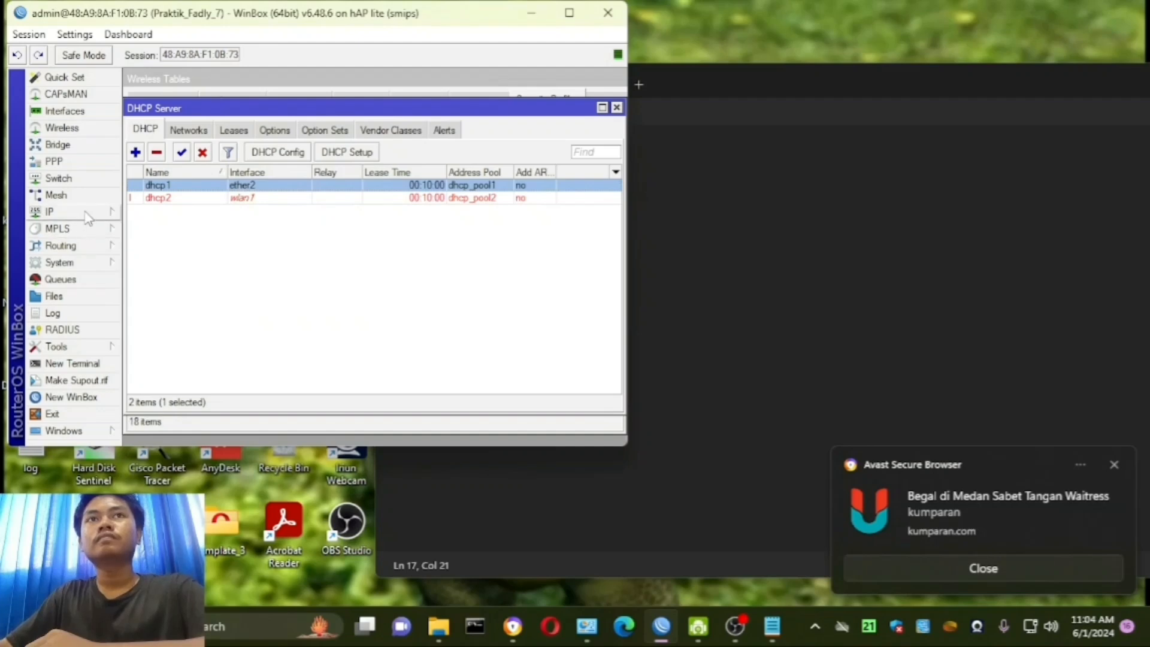
- Review the new wlan1 hotspot server and its ujian7.id server profile, and compare them with the hotspot requirements in the notes
left_click(49, 211)
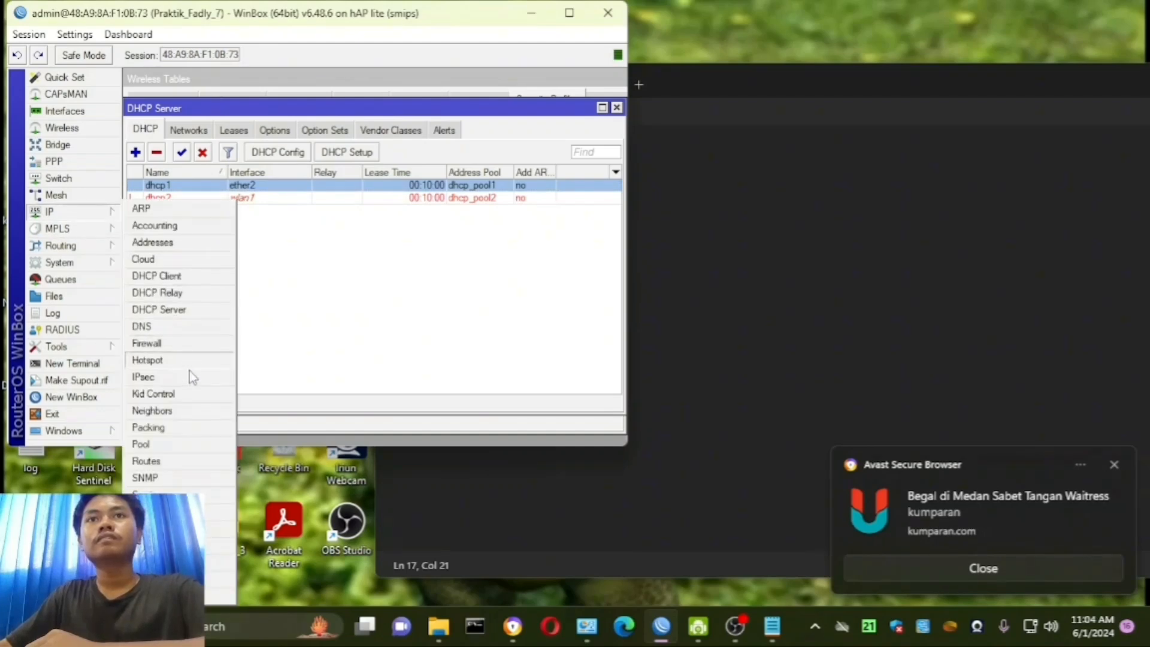
left_click(148, 360)
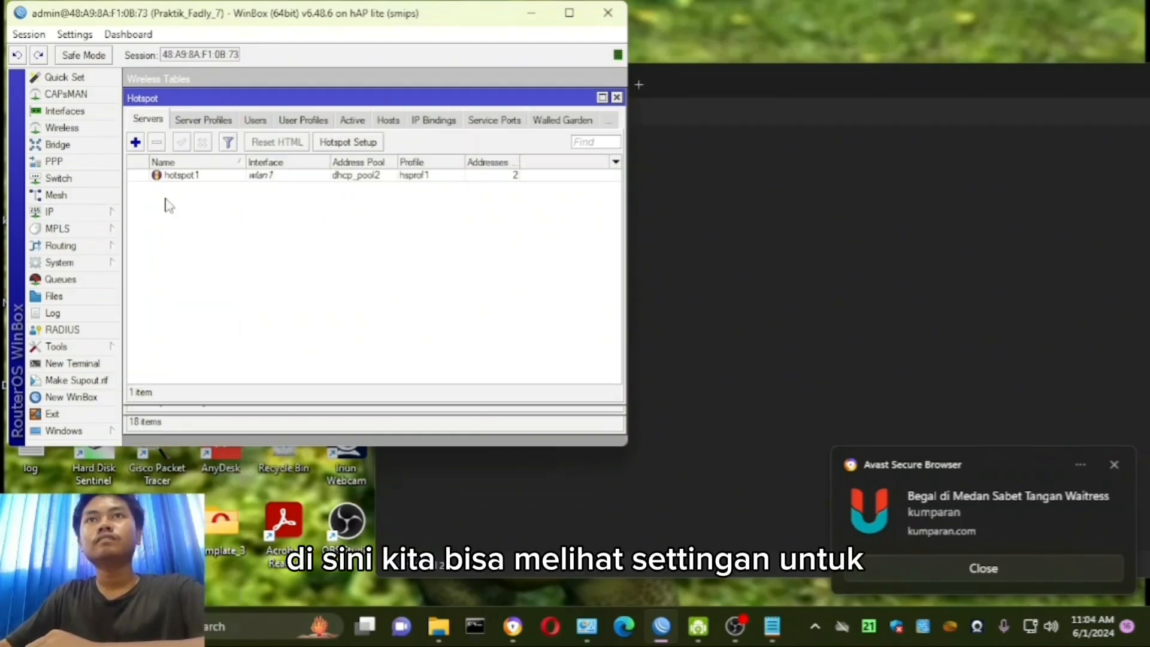
left_click(185, 176)
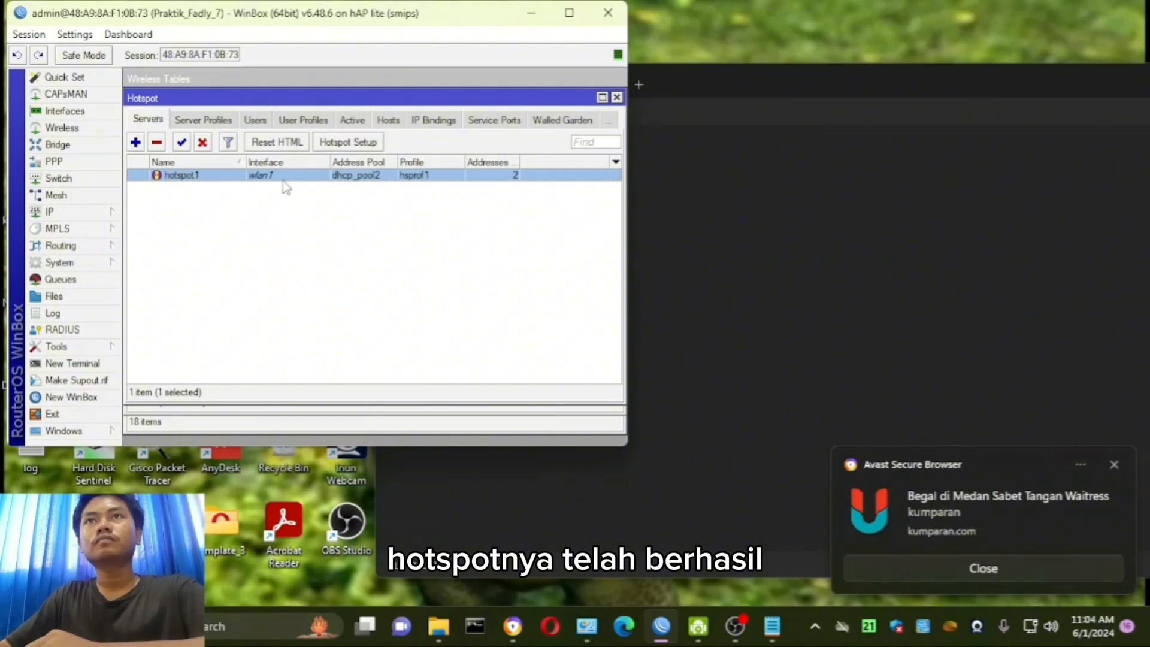
left_click(203, 123)
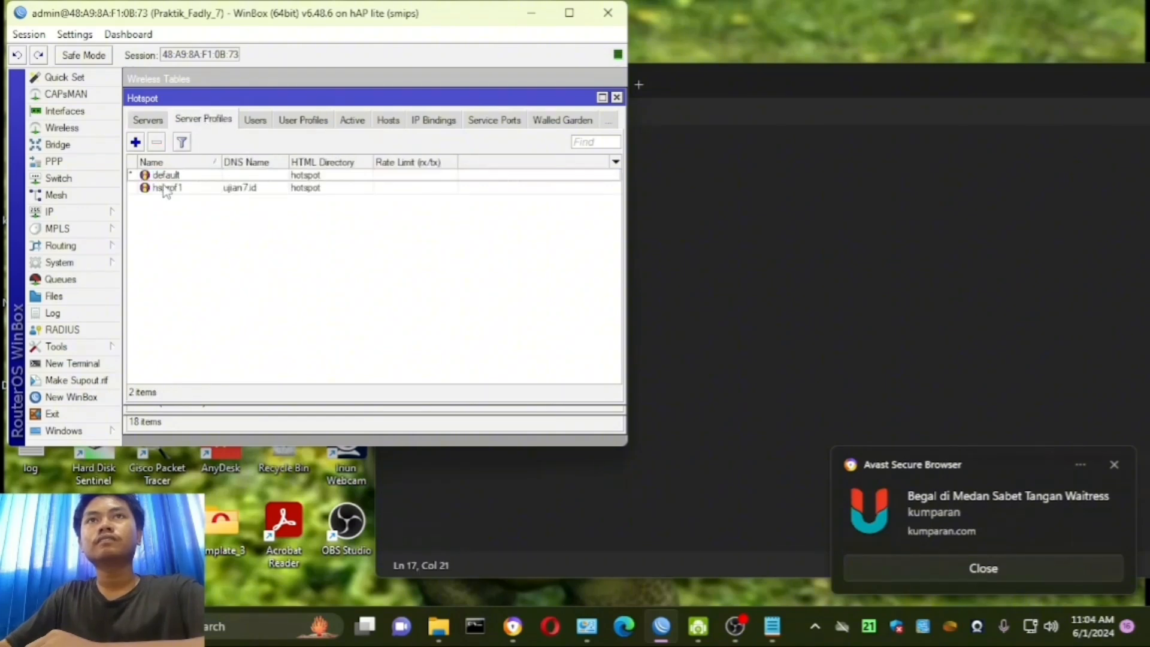
left_click(166, 189)
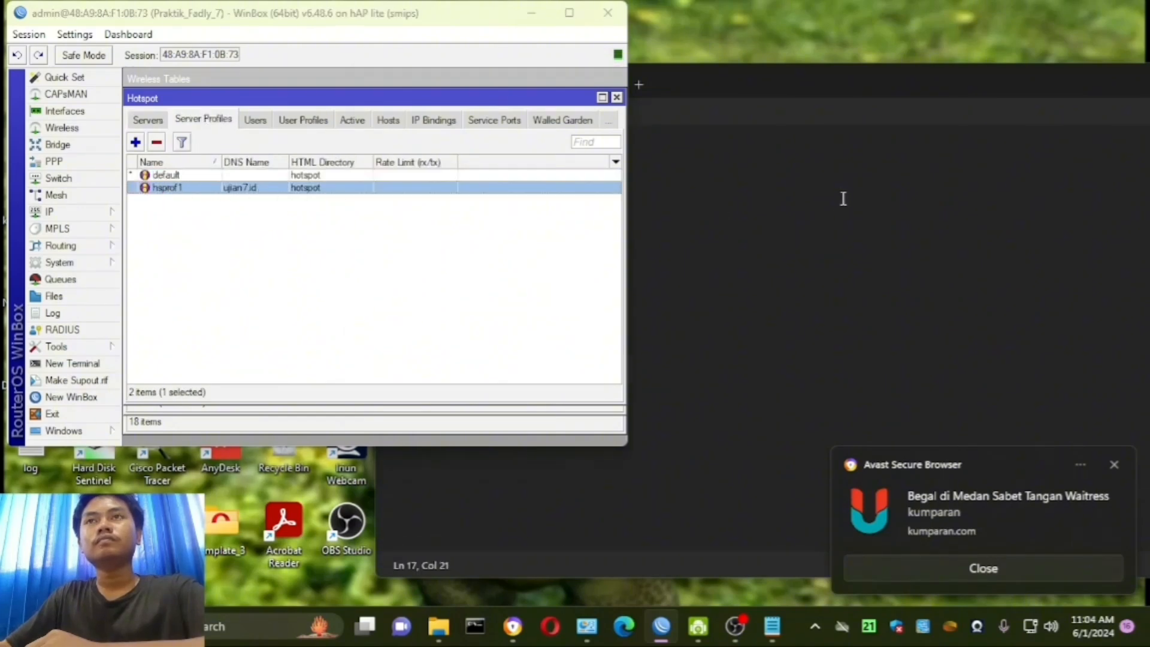
left_click(843, 199)
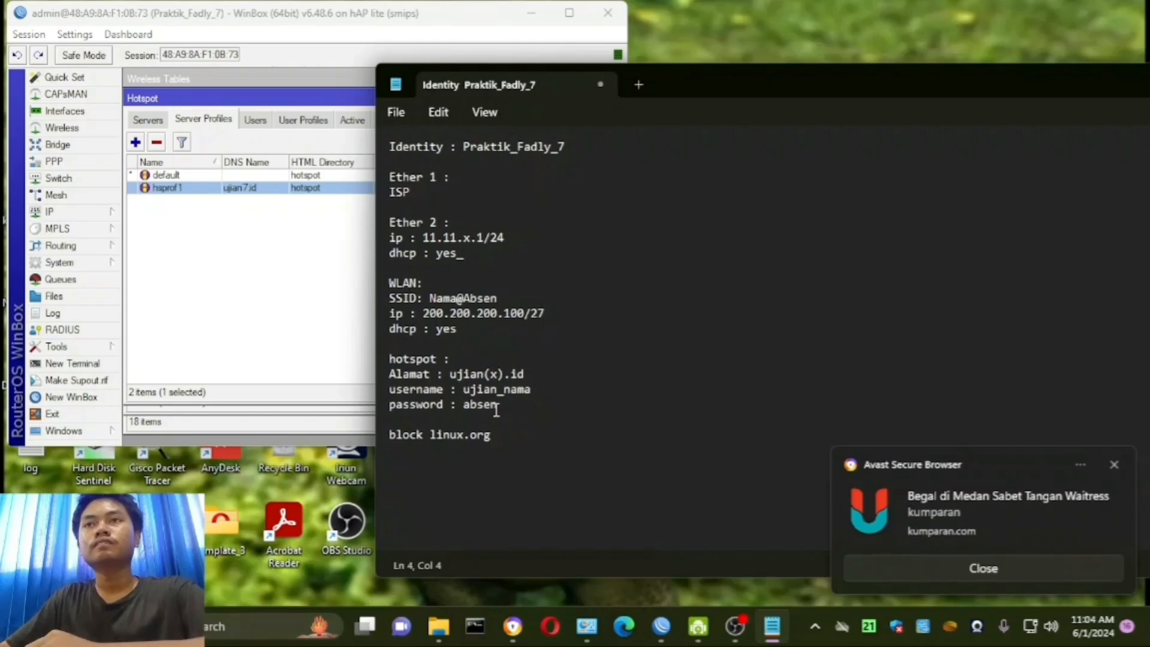
- Add another hotspot user named after the ujian_nama pattern with a 2 appended, and enter the user's password
left_click(266, 123)
left_click(136, 143)
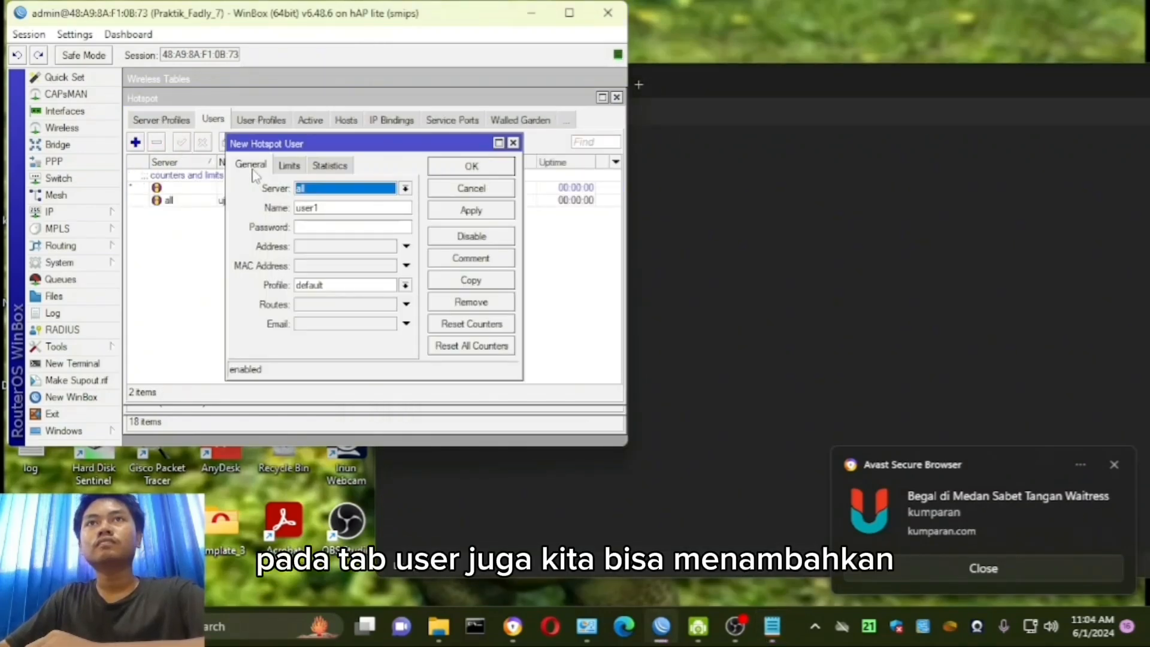
left_click(333, 207)
double_click(333, 207)
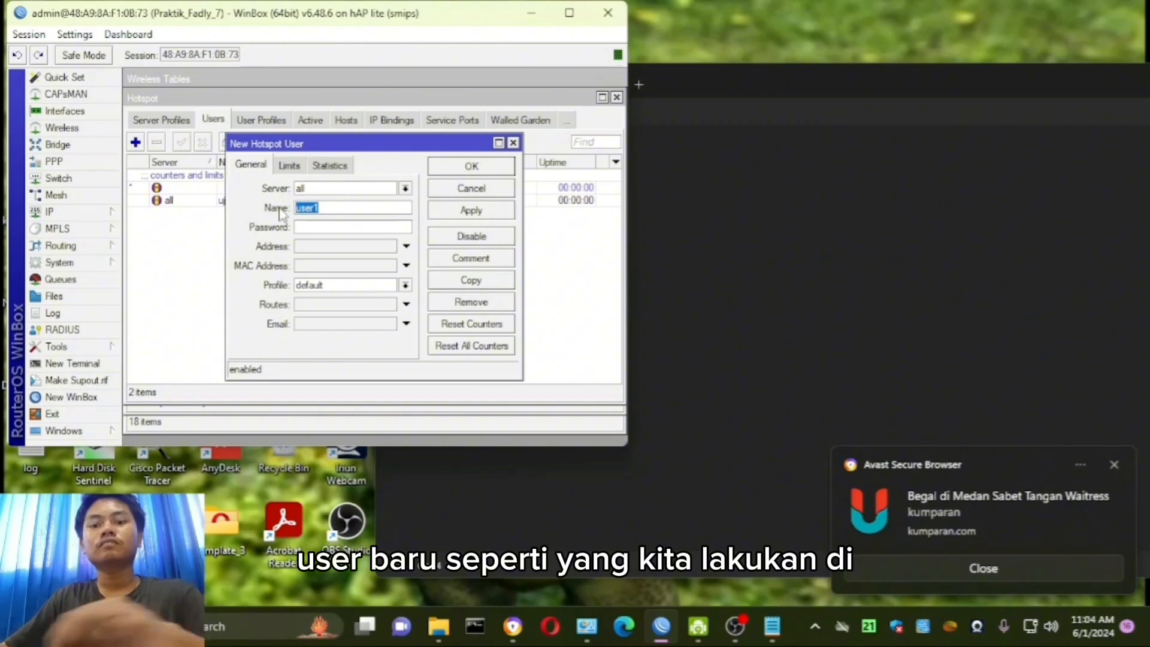
type("ujian")
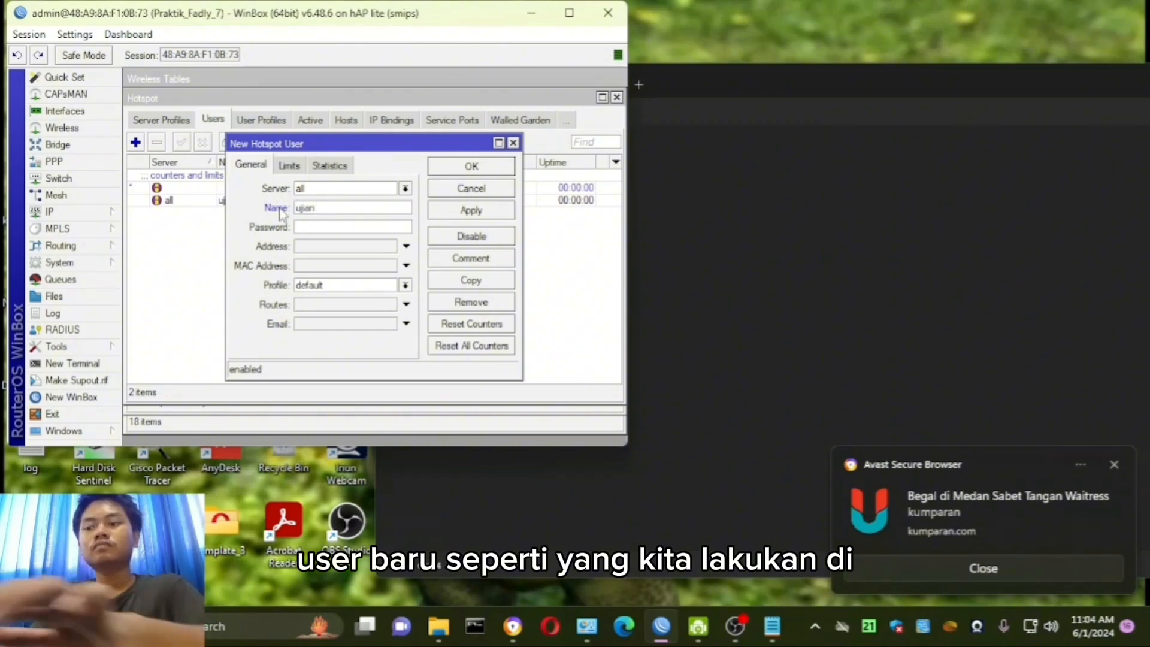
type("_fadly")
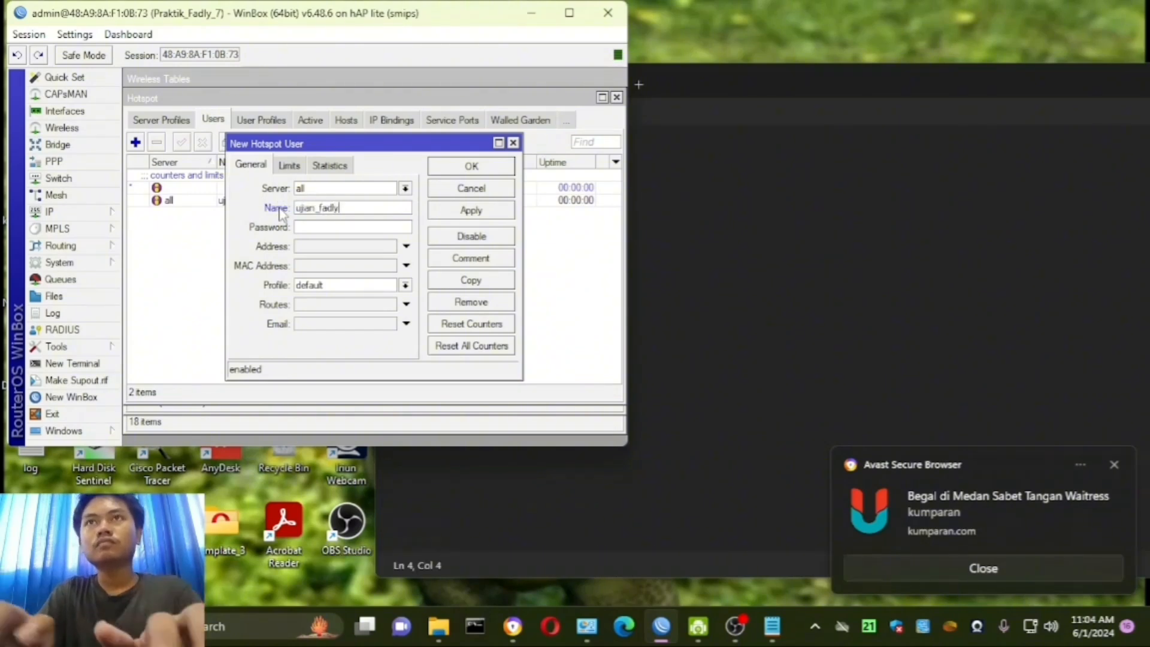
type("2")
left_click(333, 227)
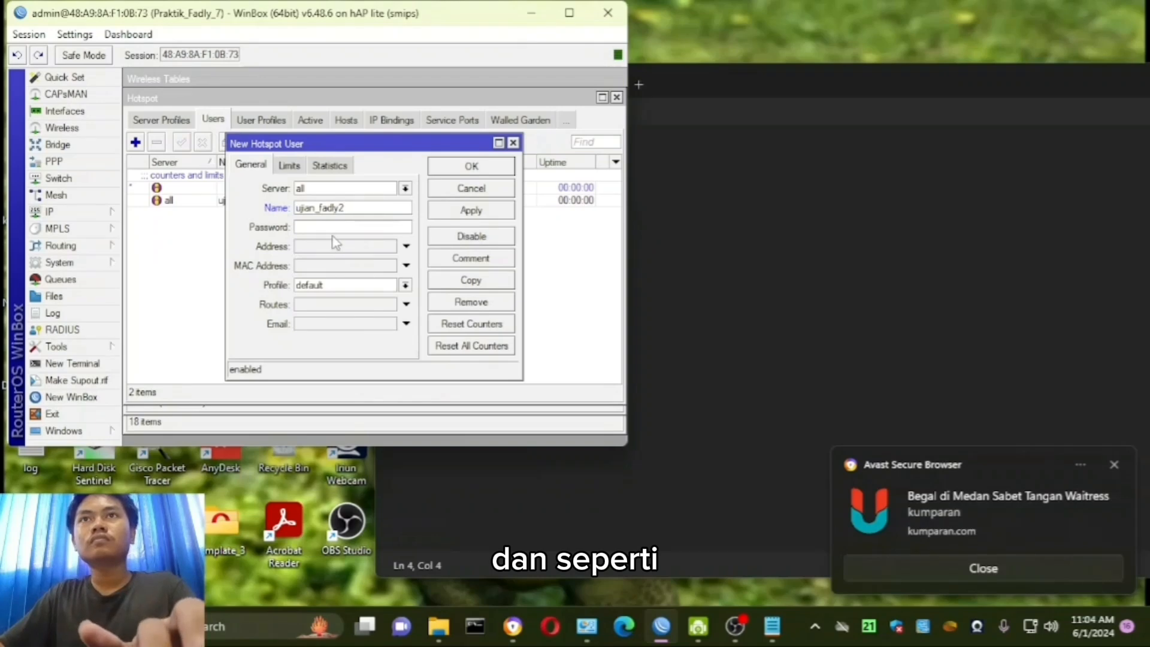
type("1")
left_click(471, 210)
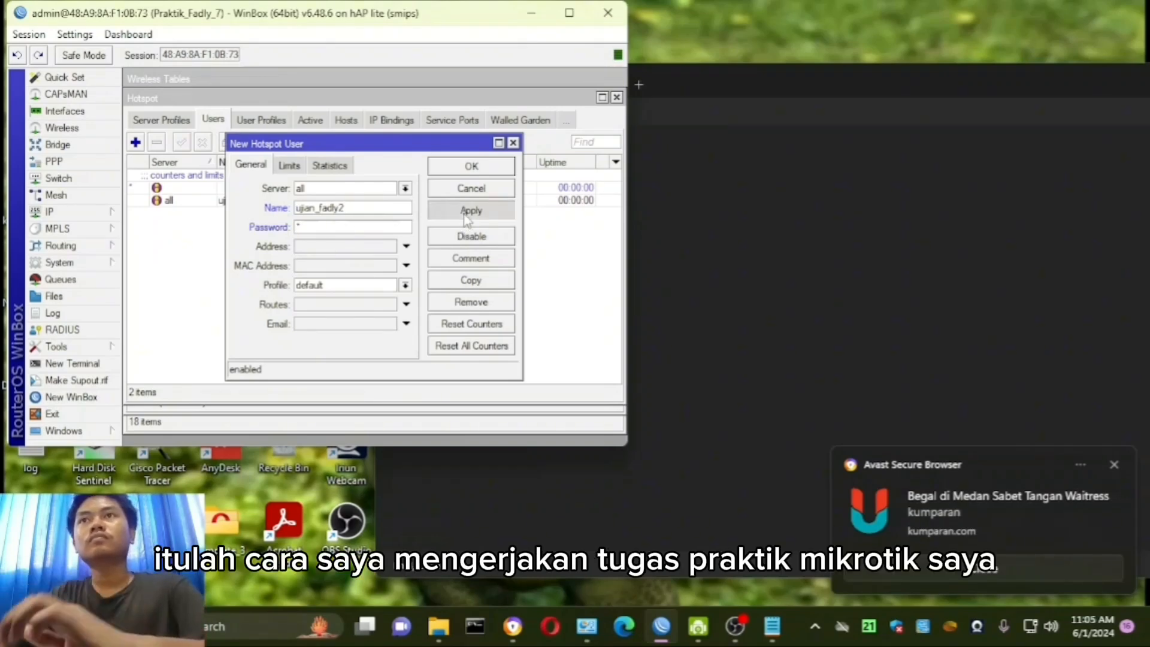
left_click(471, 168)
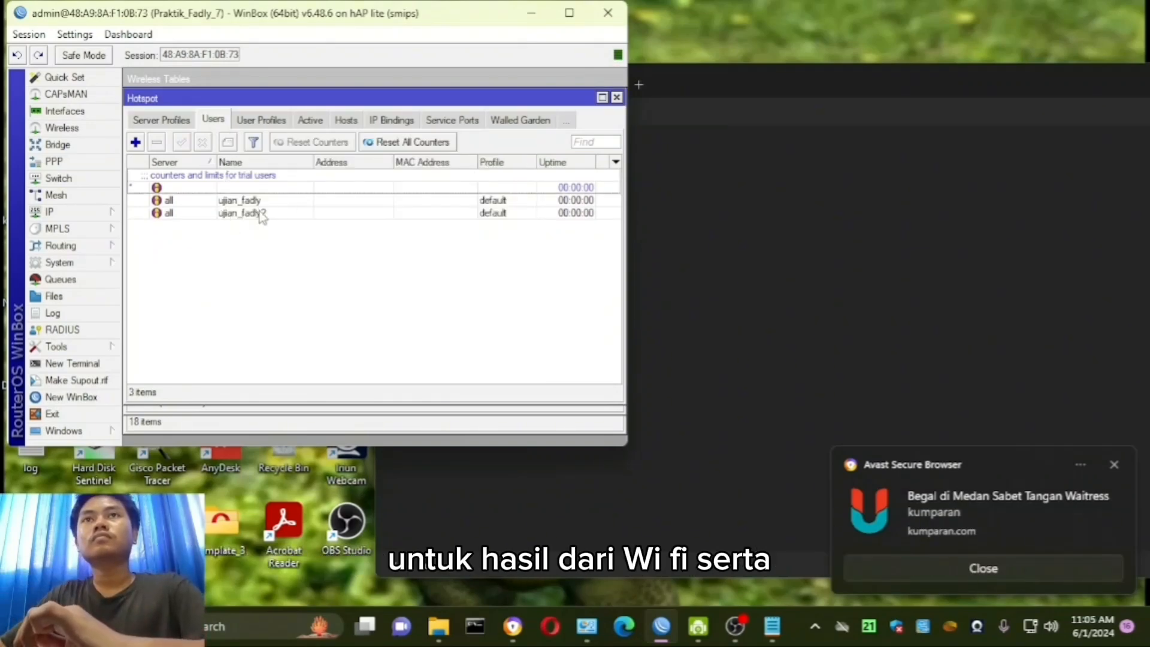
- Check the block linux.org requirement in the notes and look at the linux.org site in the web browser
left_click(772, 626)
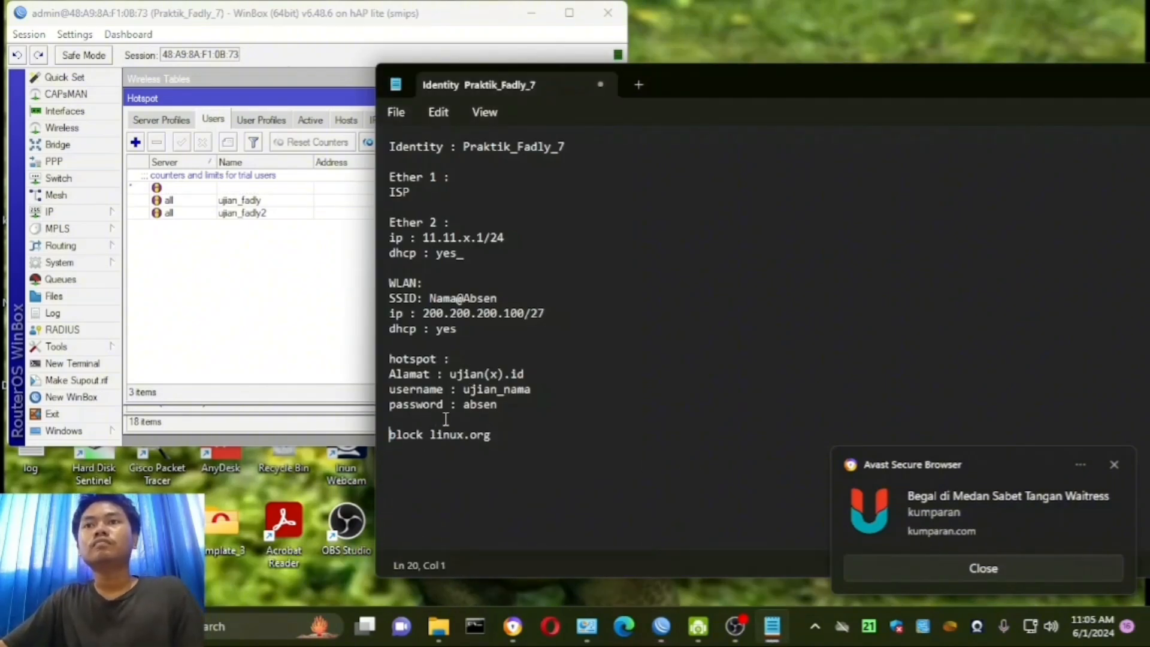
left_click_drag(391, 436, 498, 435)
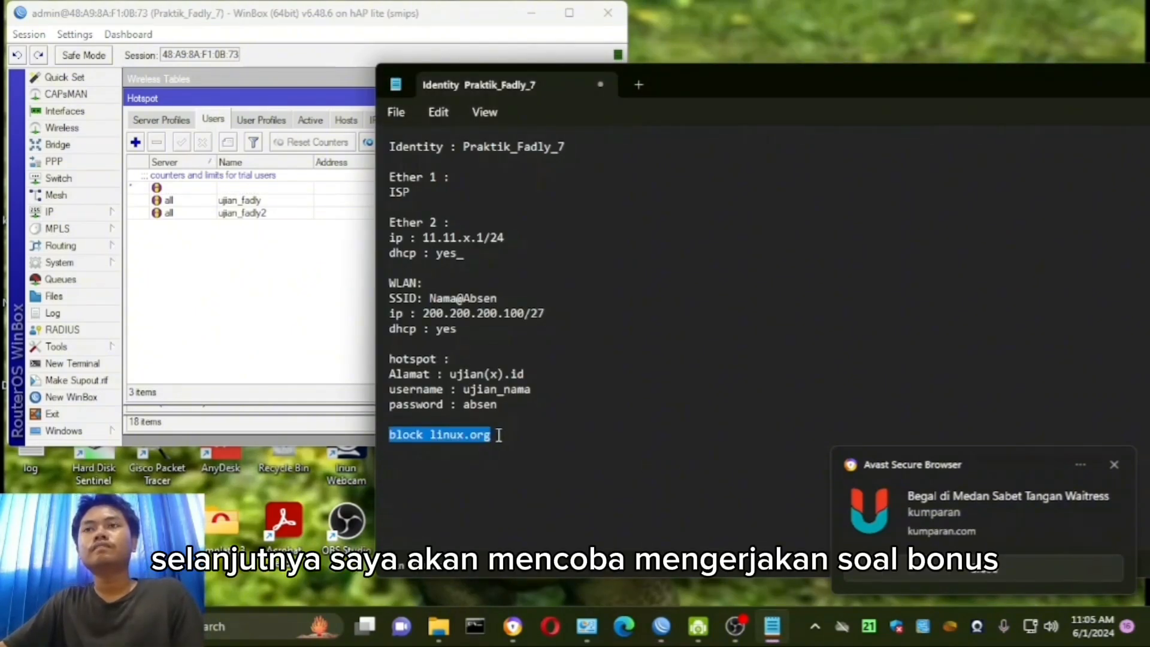
left_click(512, 625)
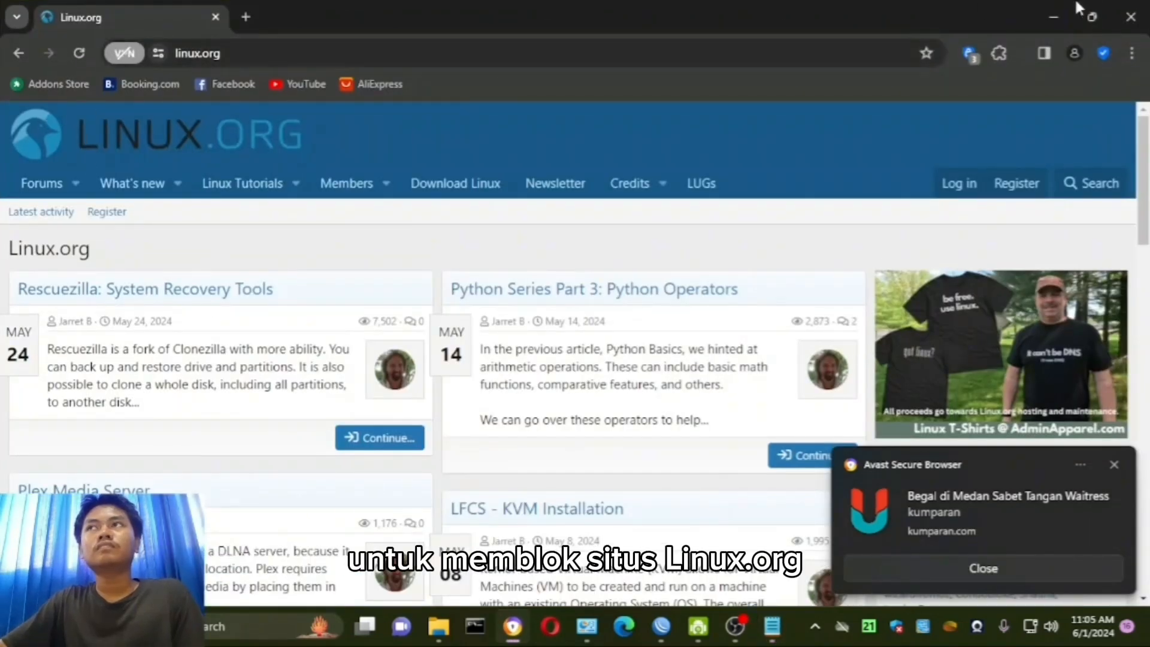
left_click(1052, 9)
- Create a new Layer7 protocol in the router's firewall and name it Blok_linux
left_click(218, 287)
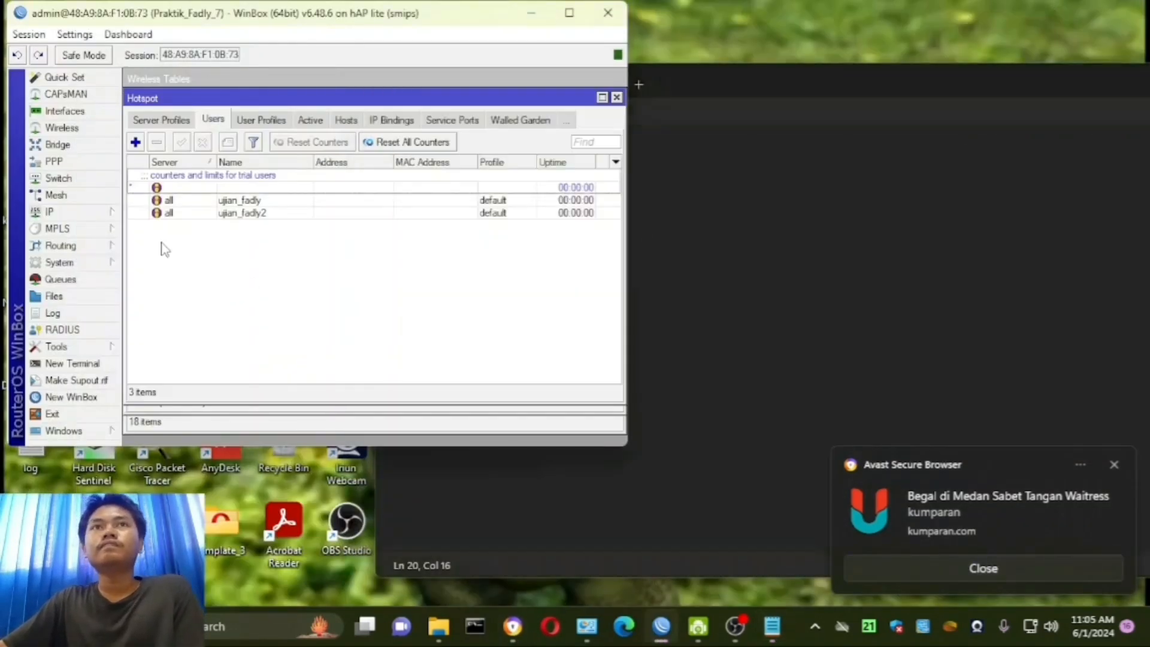
left_click(89, 213)
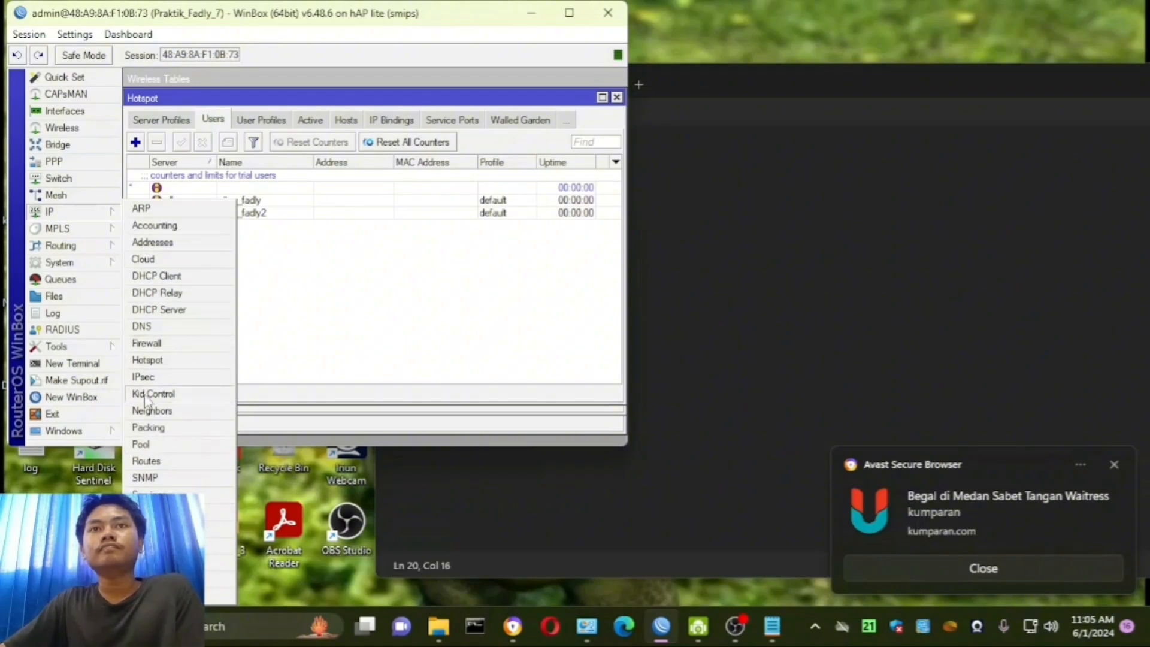
left_click(153, 344)
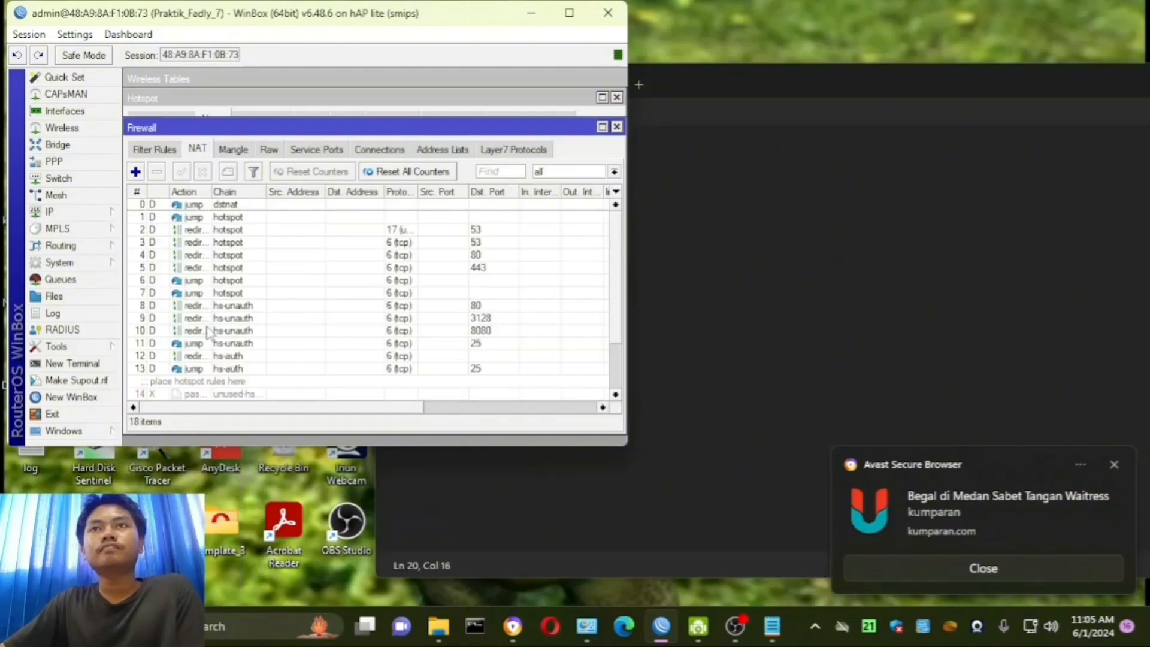
left_click(521, 153)
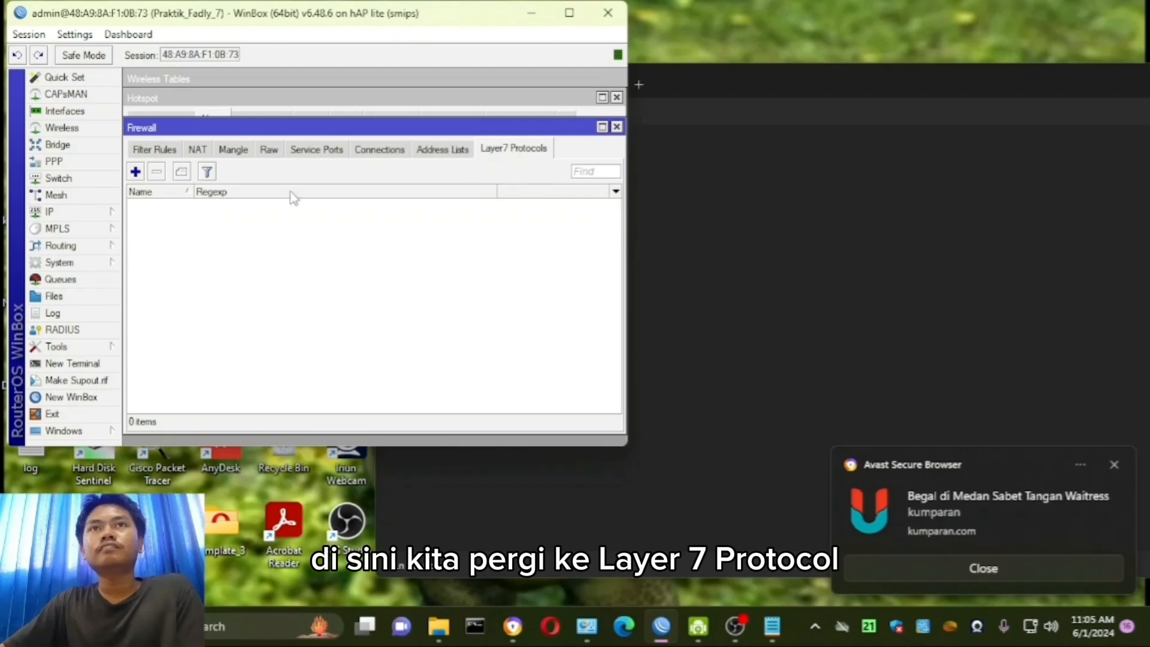
left_click(135, 171)
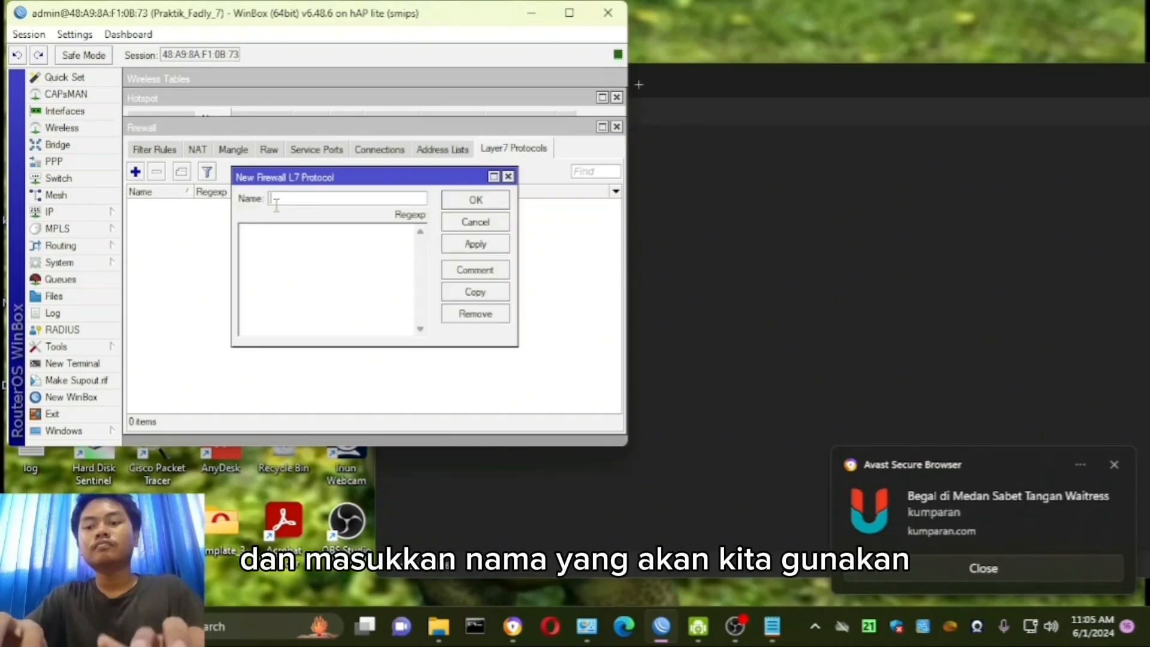
type("Bloc")
key("BackSpace")
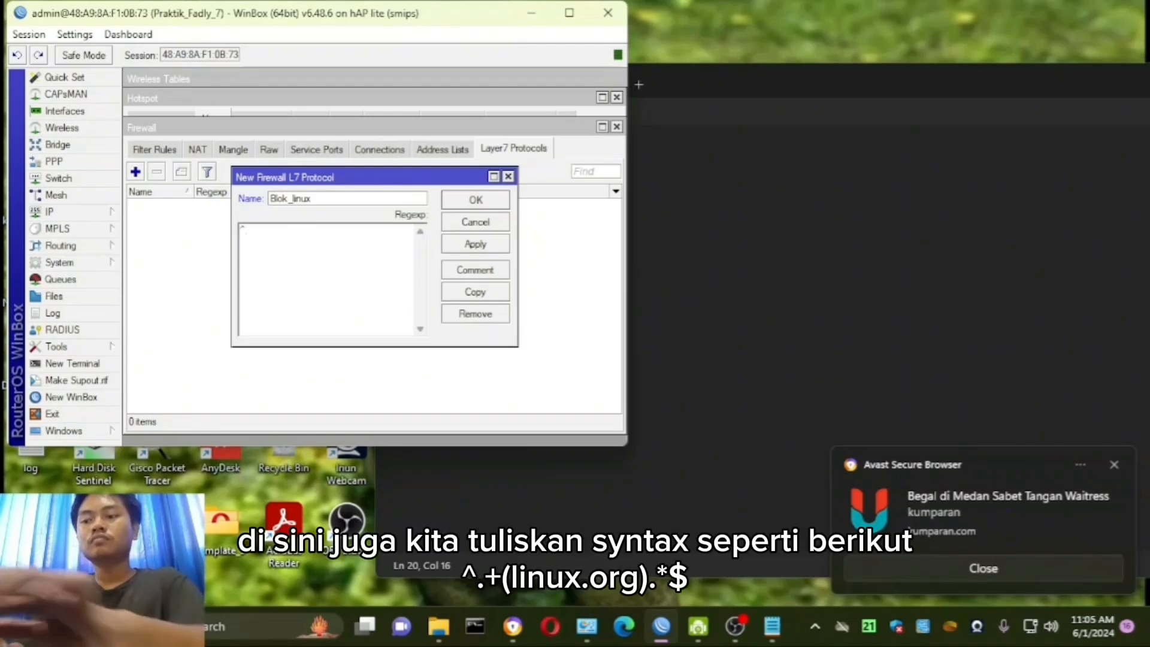
- Enter the regexp ^.+(linux.org).*$ for the Blok_linux protocol and save it
type(")")
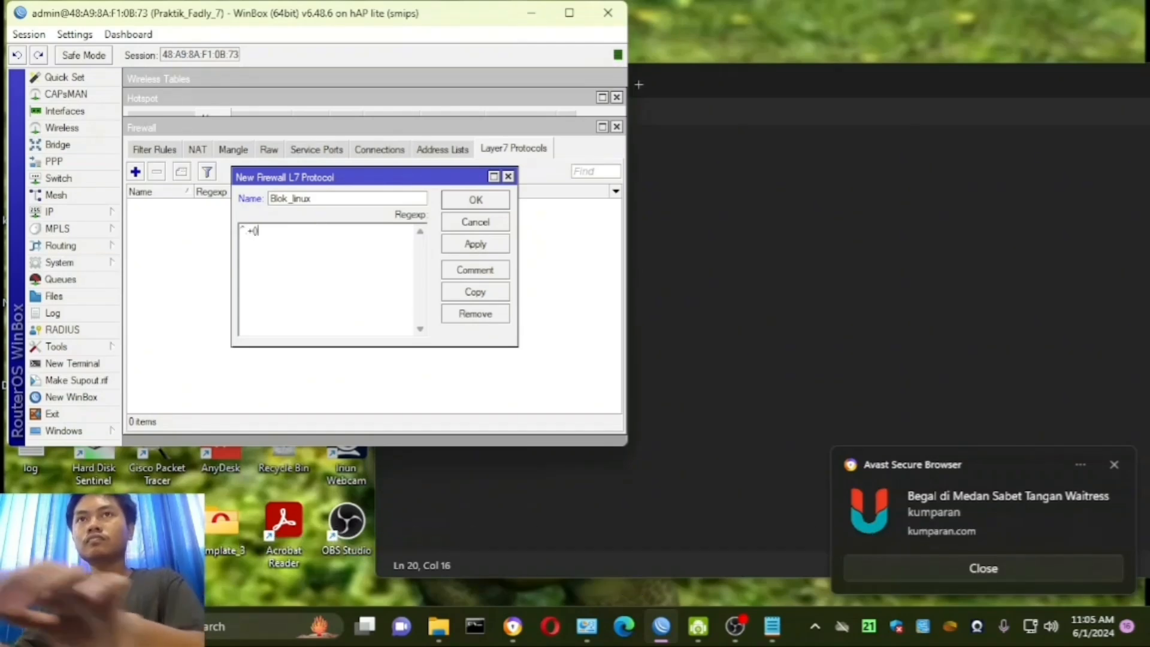
key("Left")
type("linux")
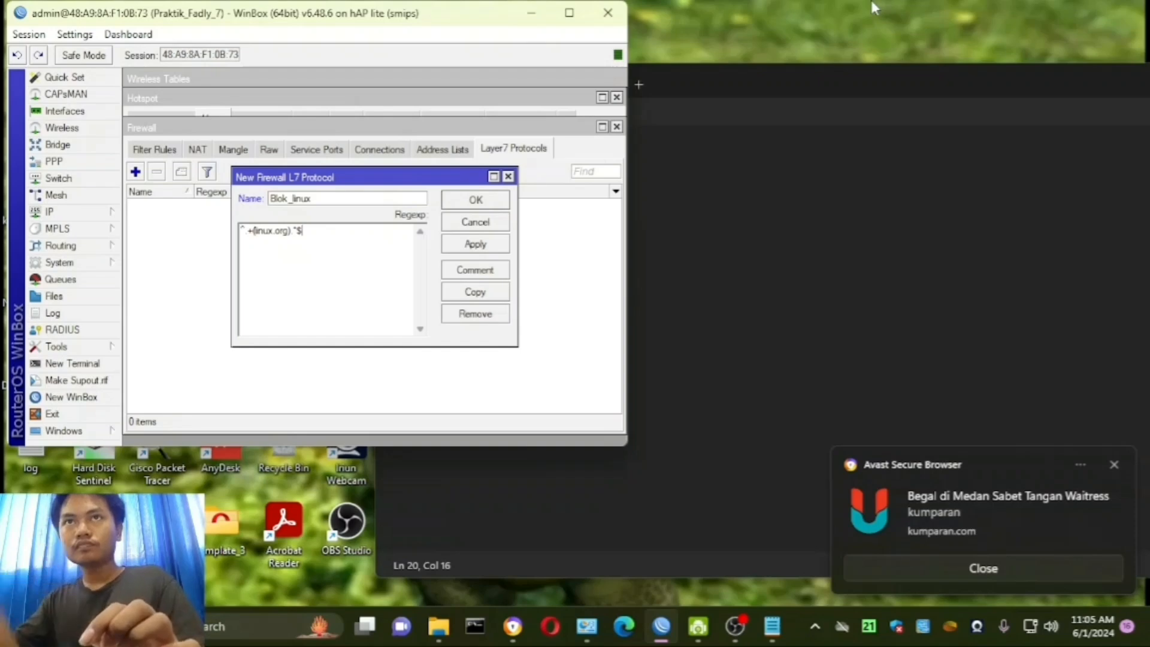
left_click(488, 249)
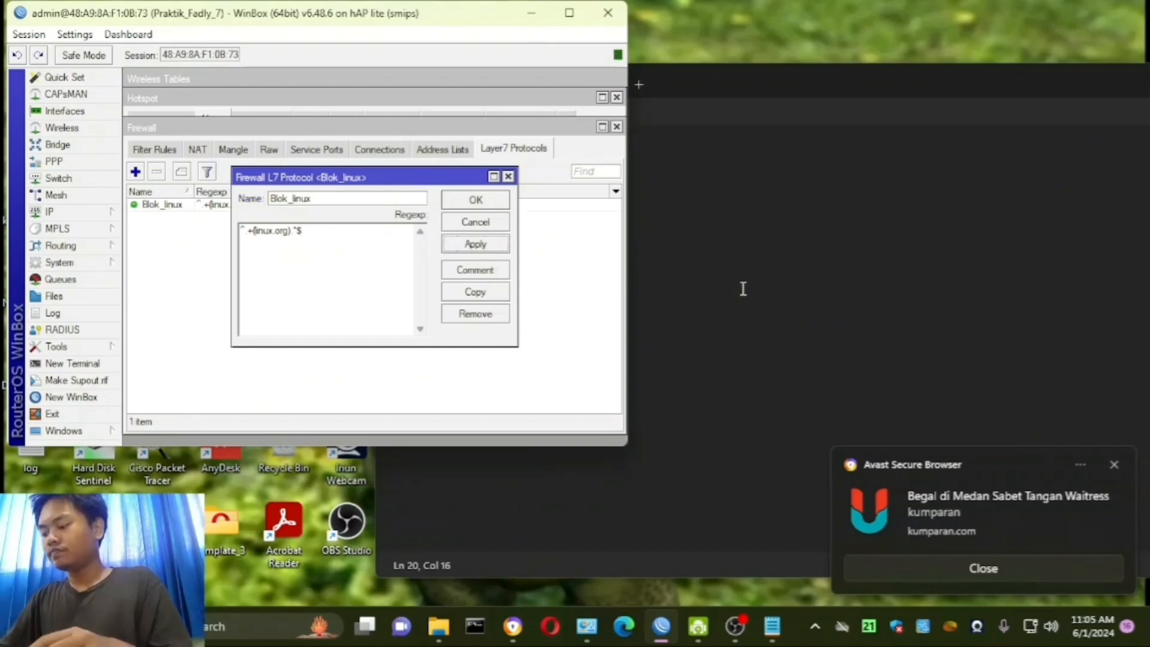
left_click(479, 204)
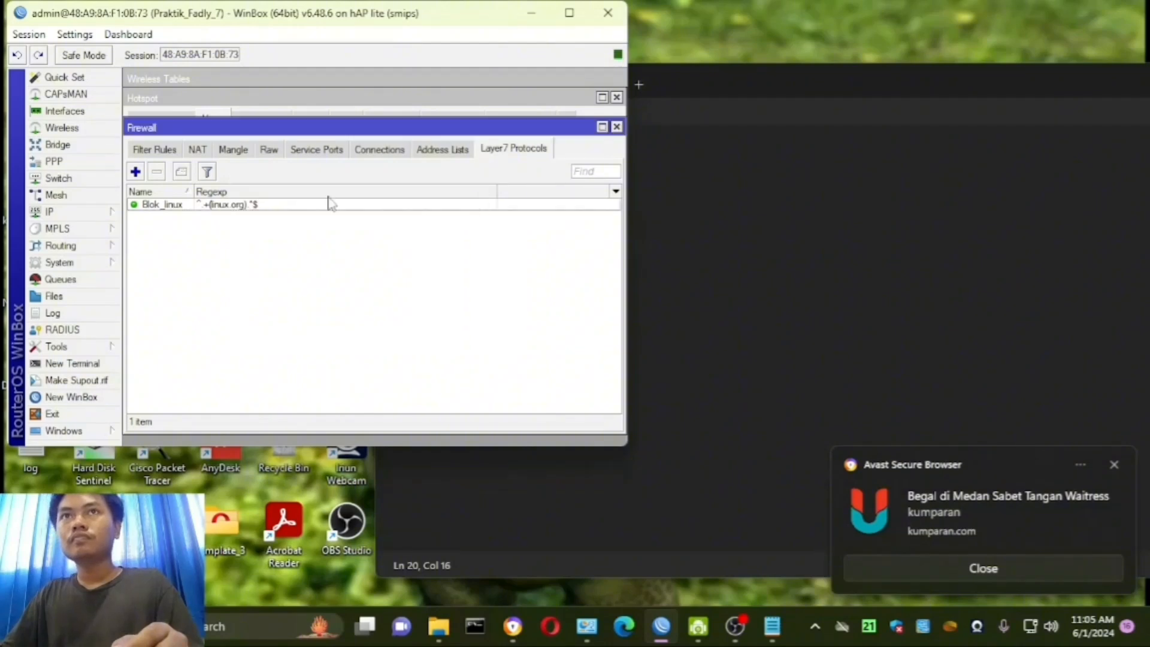
- Start a new firewall filter rule with chain forward and look up the PC's IPv4 address in the Ethernet 4 connection details
left_click(173, 150)
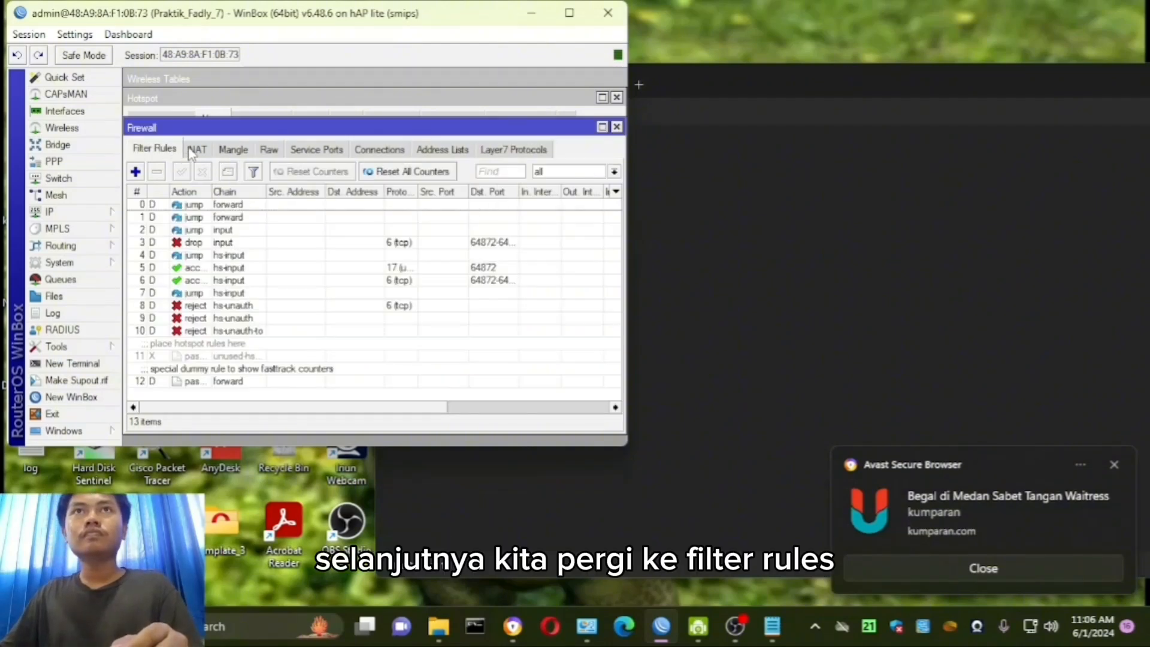
left_click(135, 173)
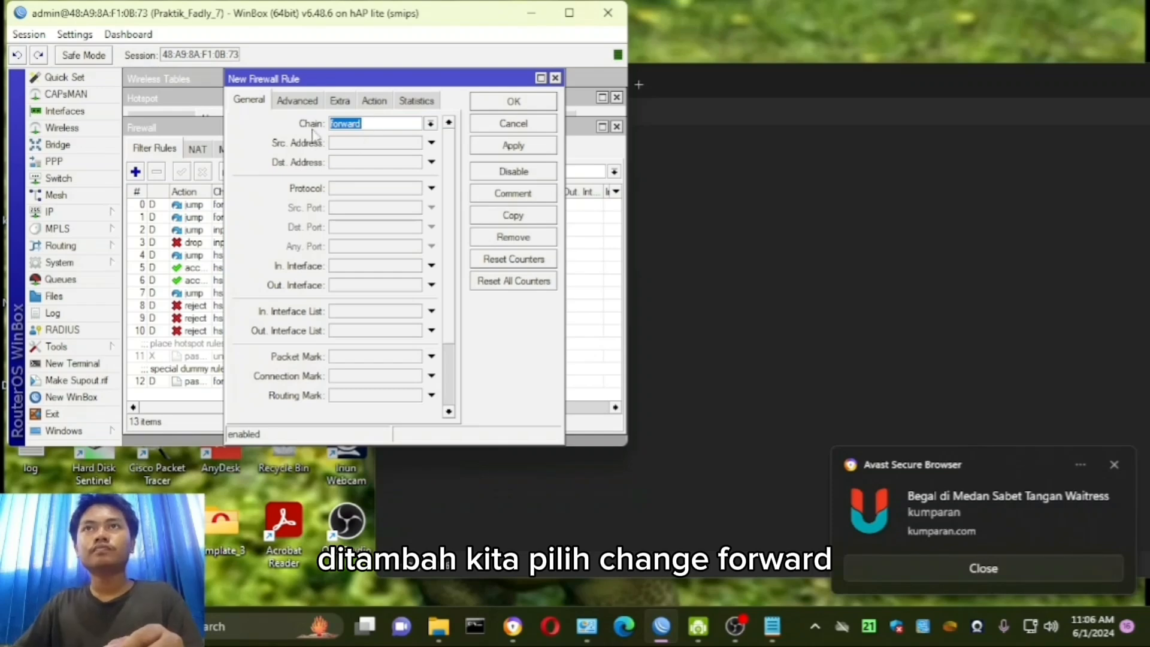
left_click(376, 161)
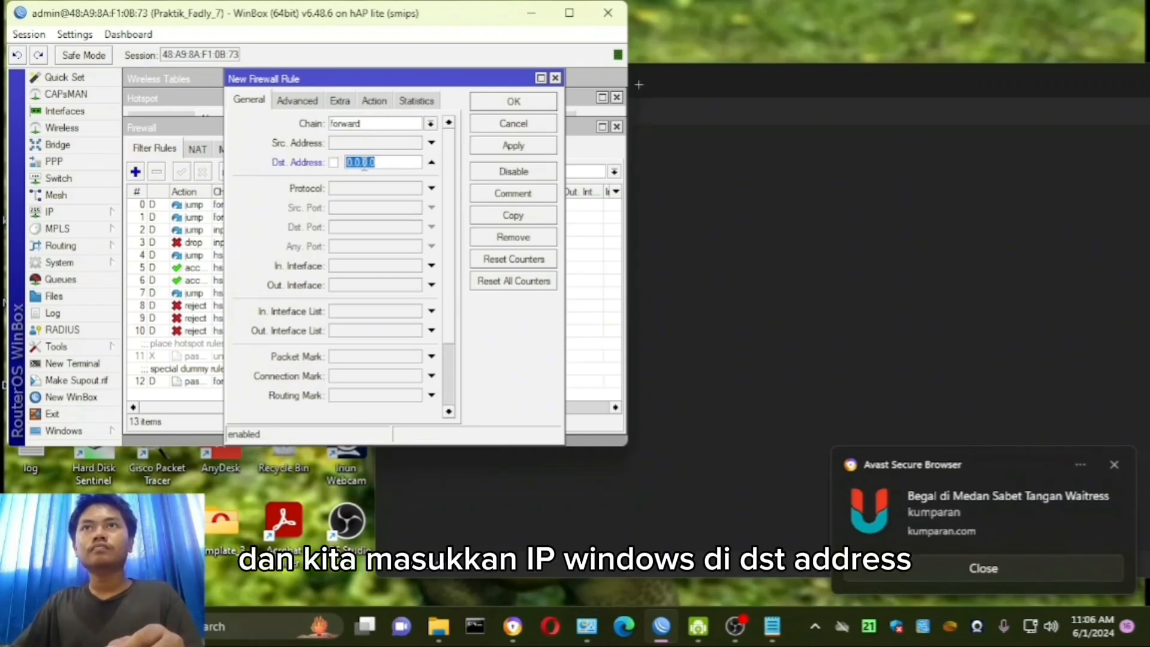
mouse_move(587, 626)
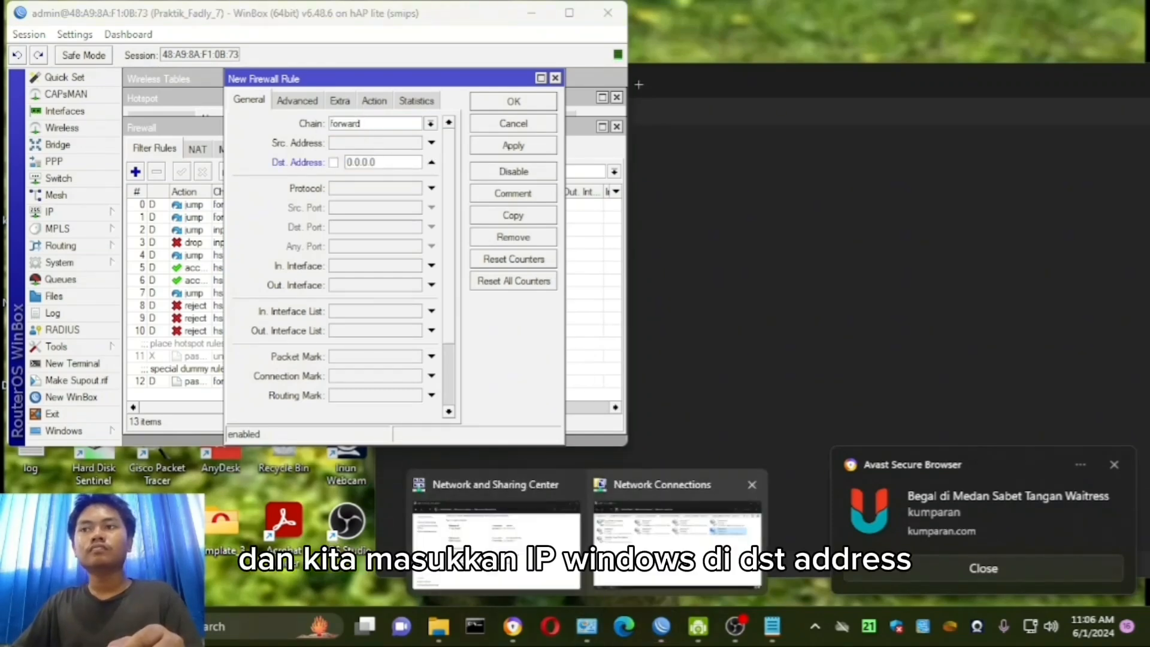
left_click(679, 527)
double_click(871, 335)
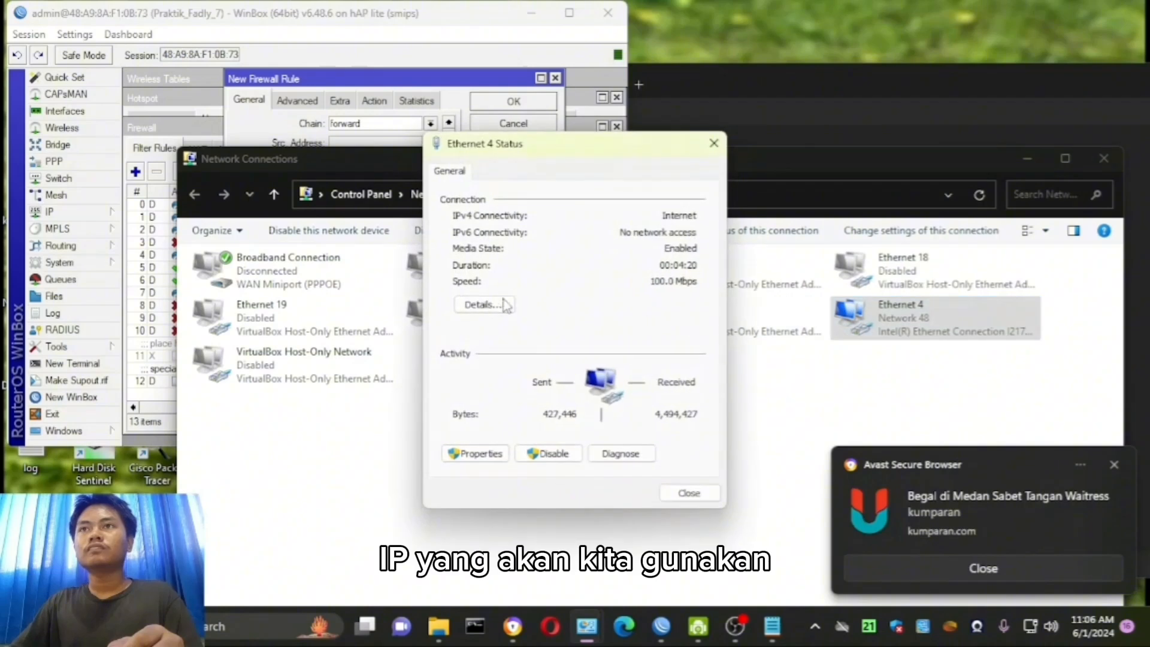
left_click(499, 303)
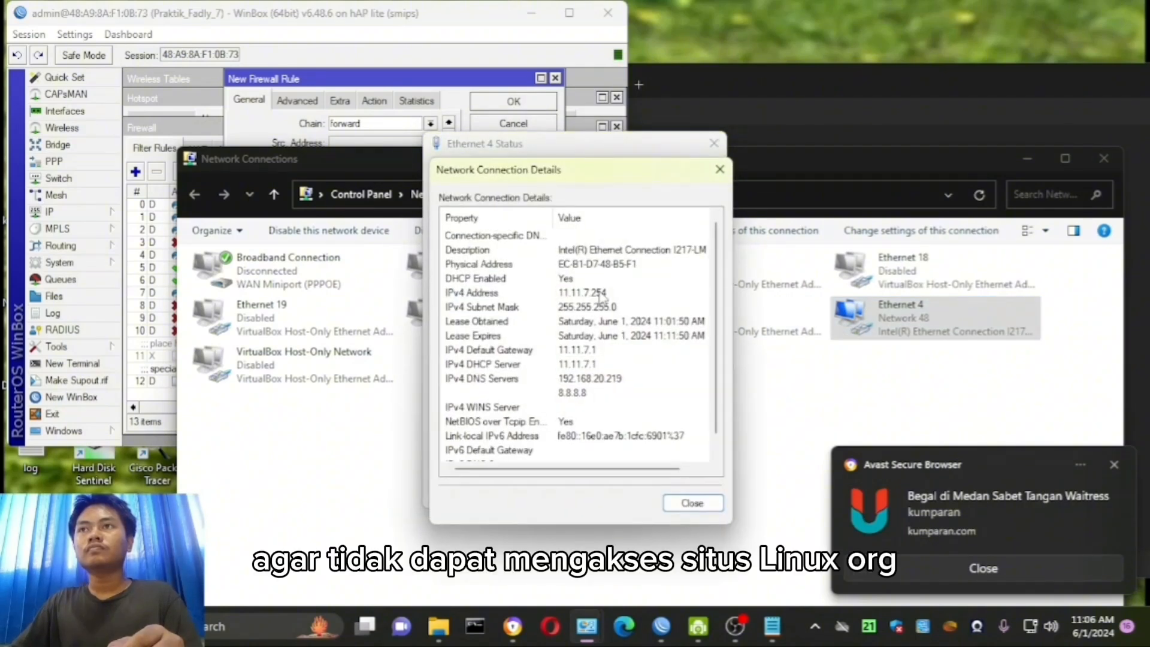
- Set the new filter rule's destination address to 11.11.7.254
left_click(421, 126)
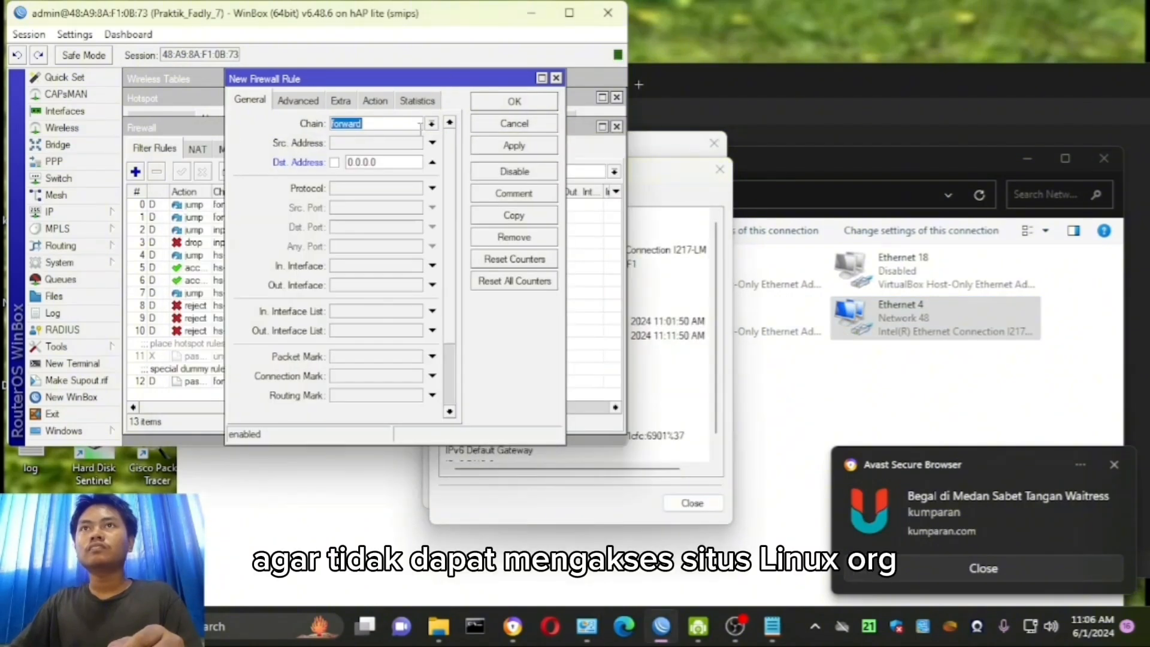
double_click(398, 158)
type("11")
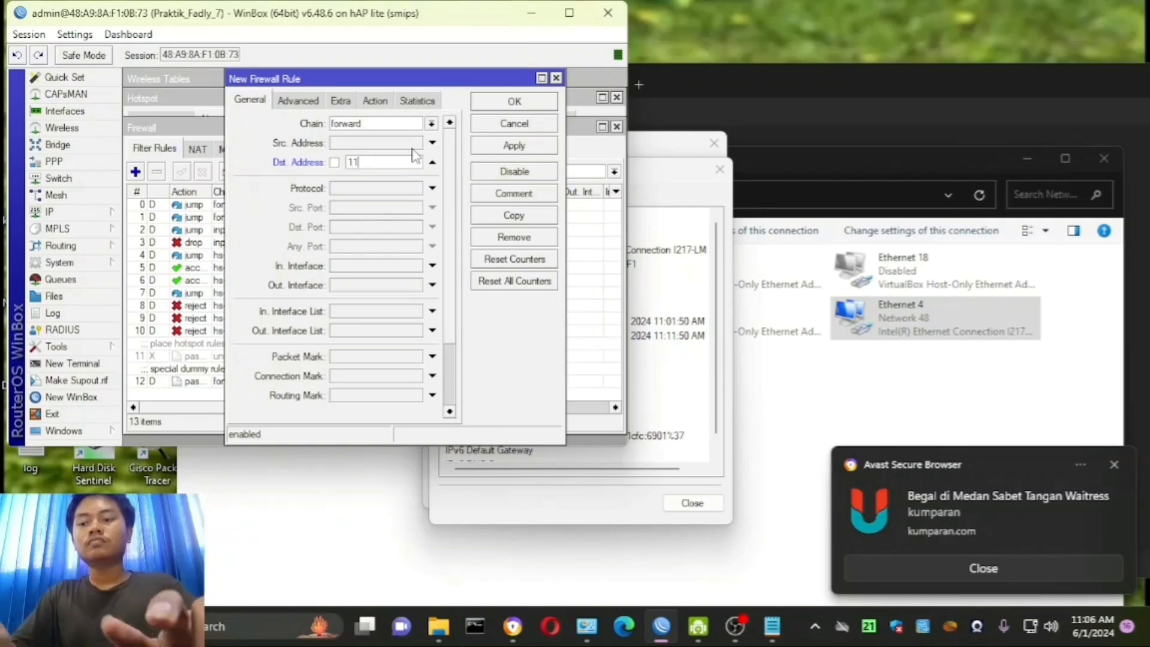
type(".11.7")
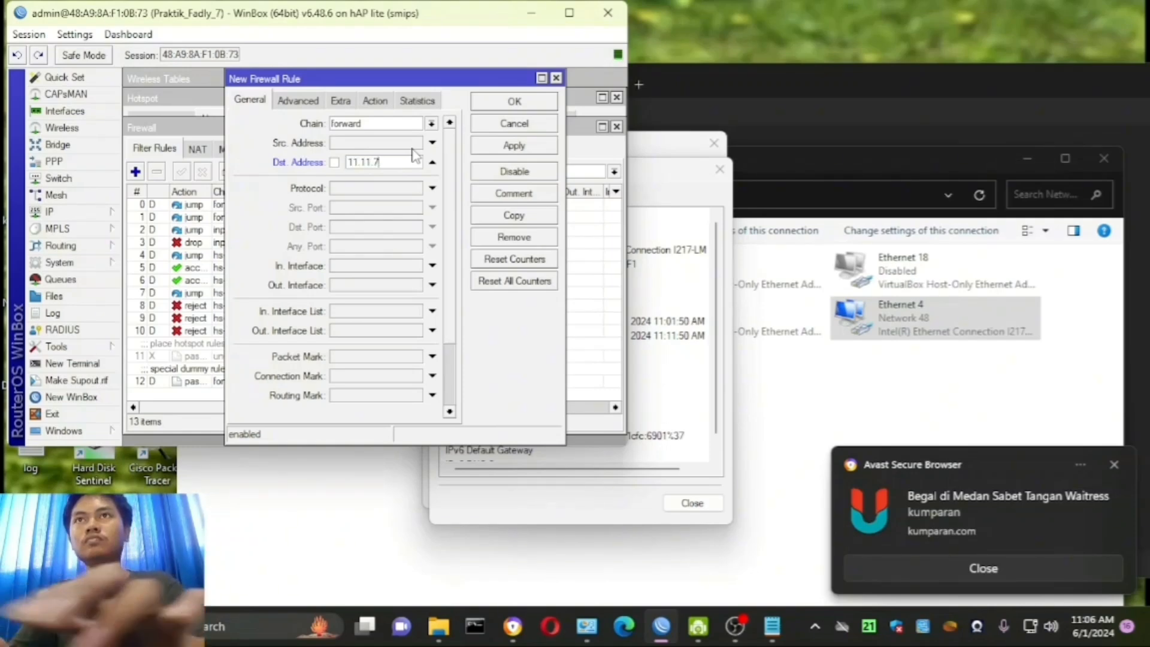
type(".2")
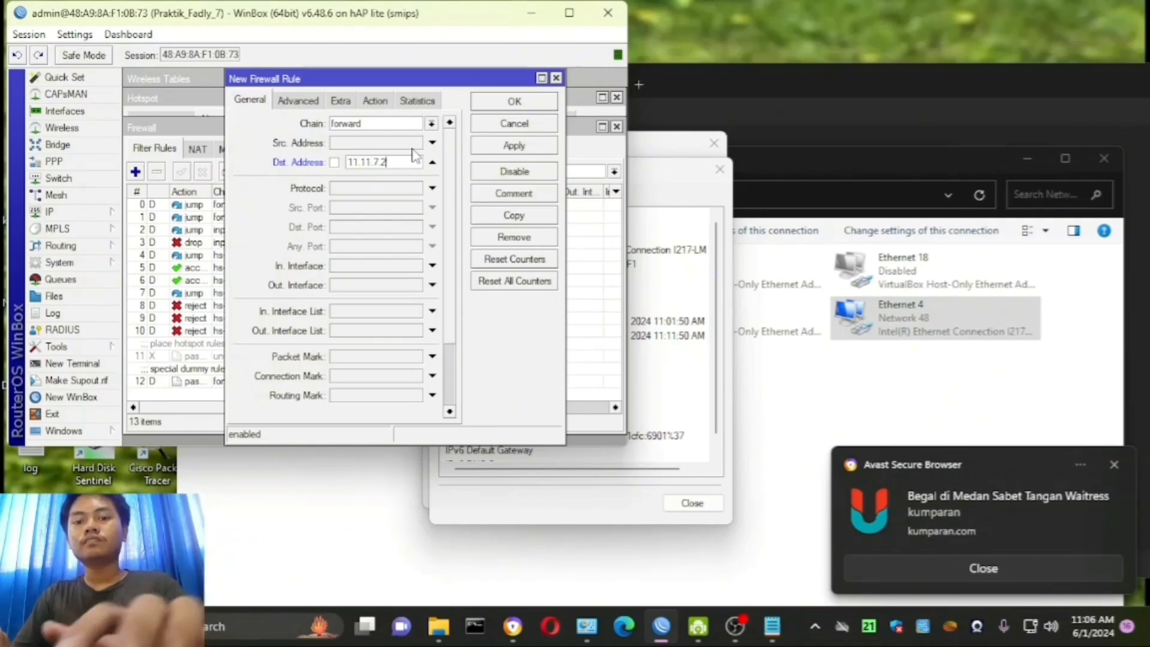
type("54")
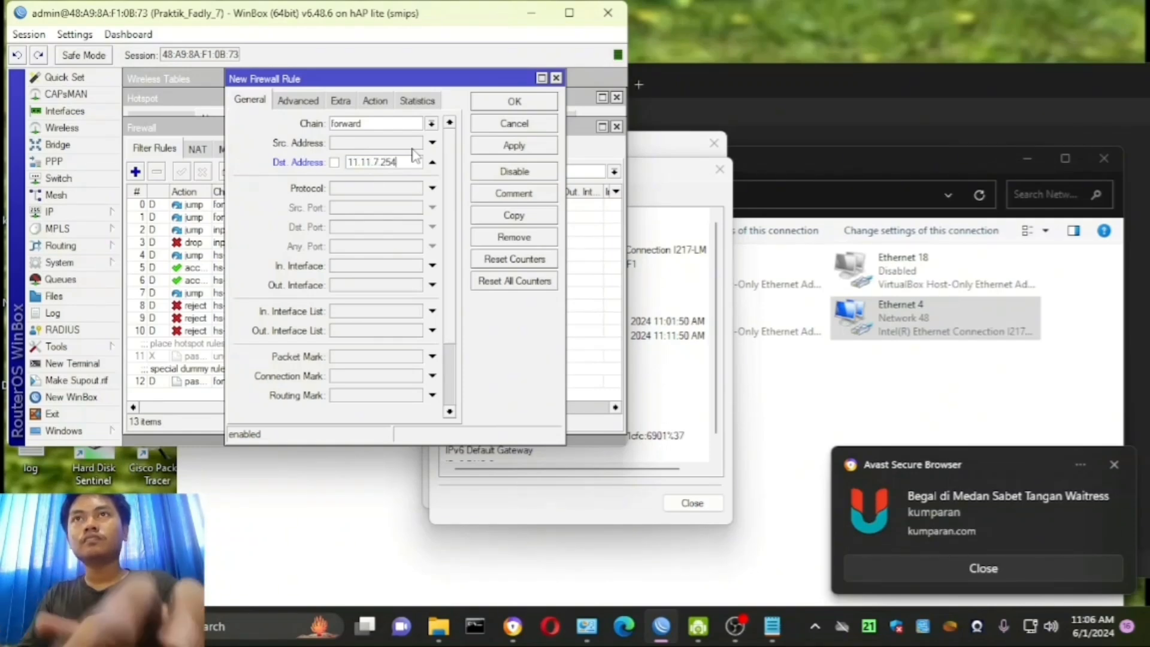
- Match the rule to the Blok_linux Layer7 protocol, set its action to drop and save the rule
left_click(318, 103)
left_click(387, 169)
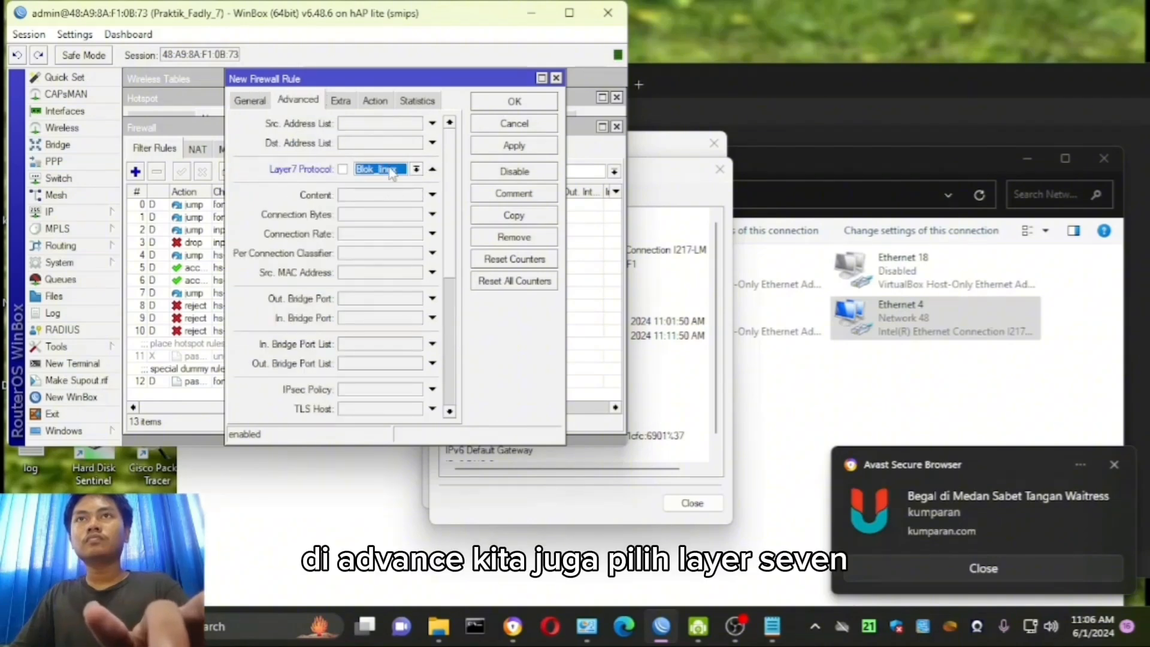
left_click(385, 102)
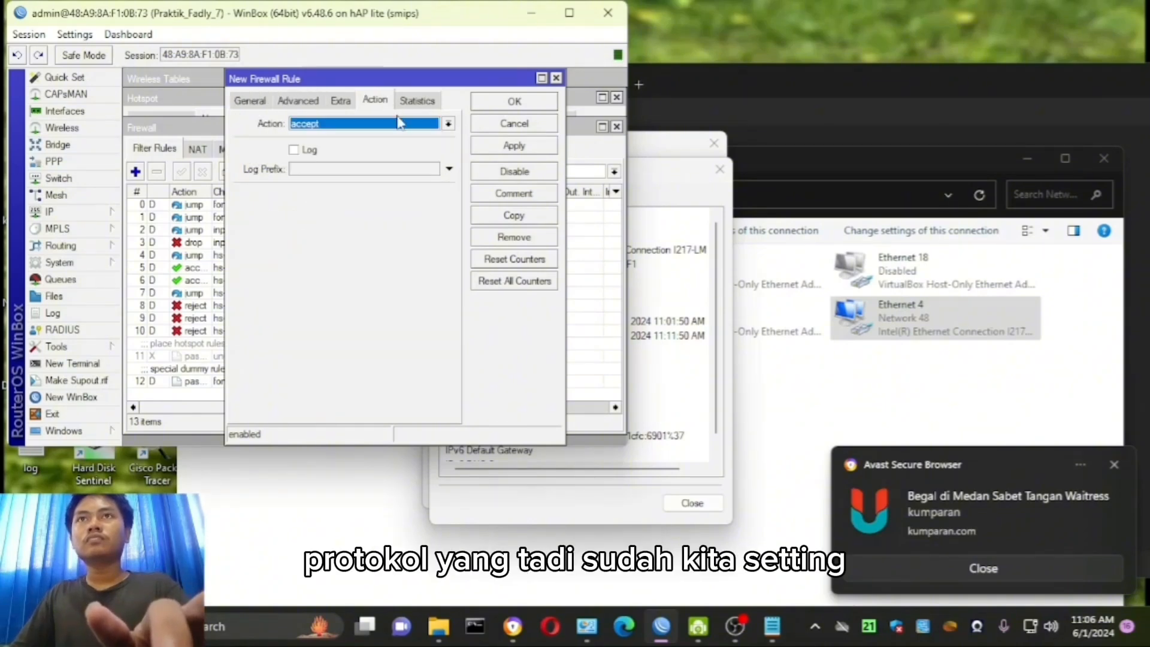
left_click(399, 123)
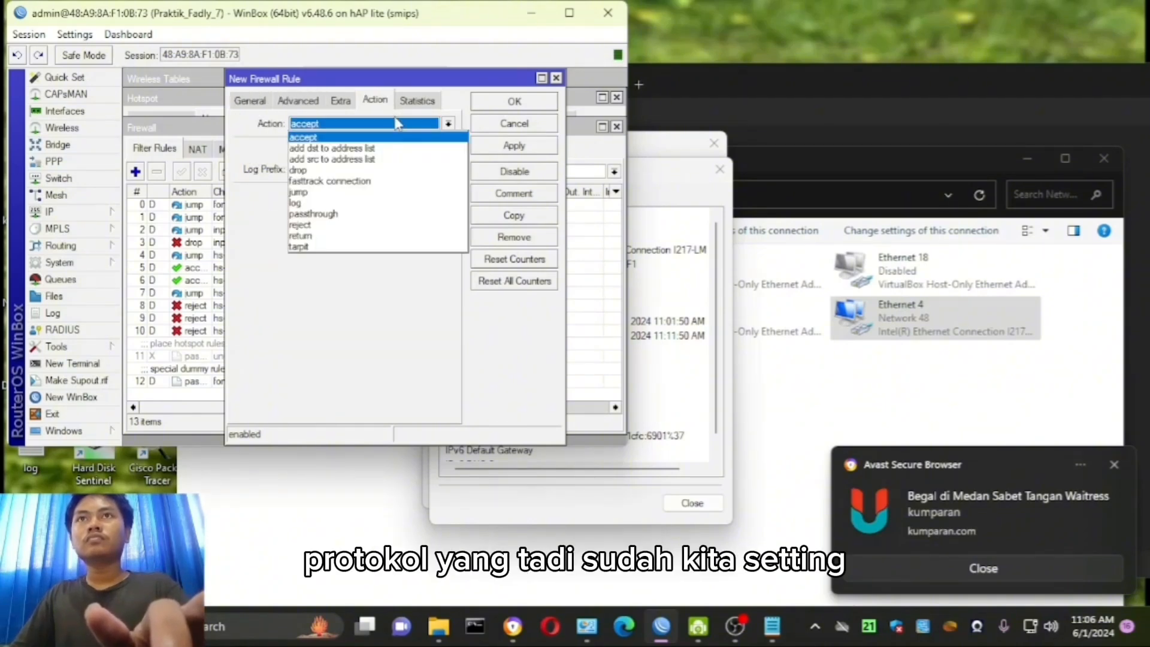
left_click(386, 170)
left_click(533, 149)
left_click(538, 102)
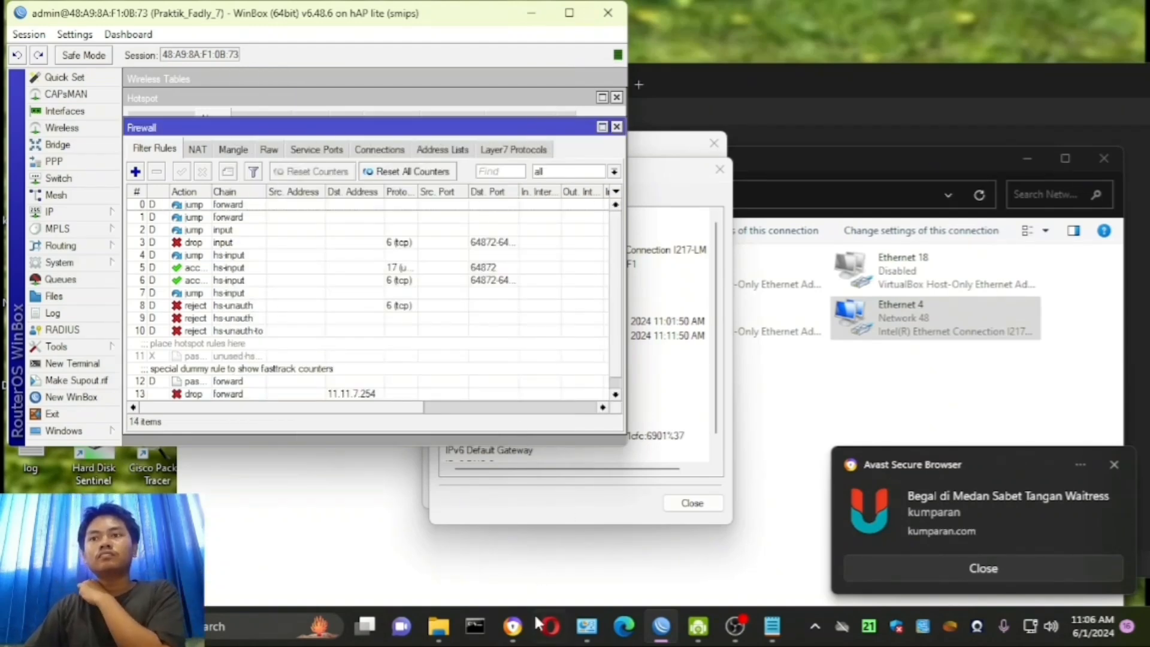
- Switch to the web browser and open linux.org in a fresh tab to test the block
left_click(512, 625)
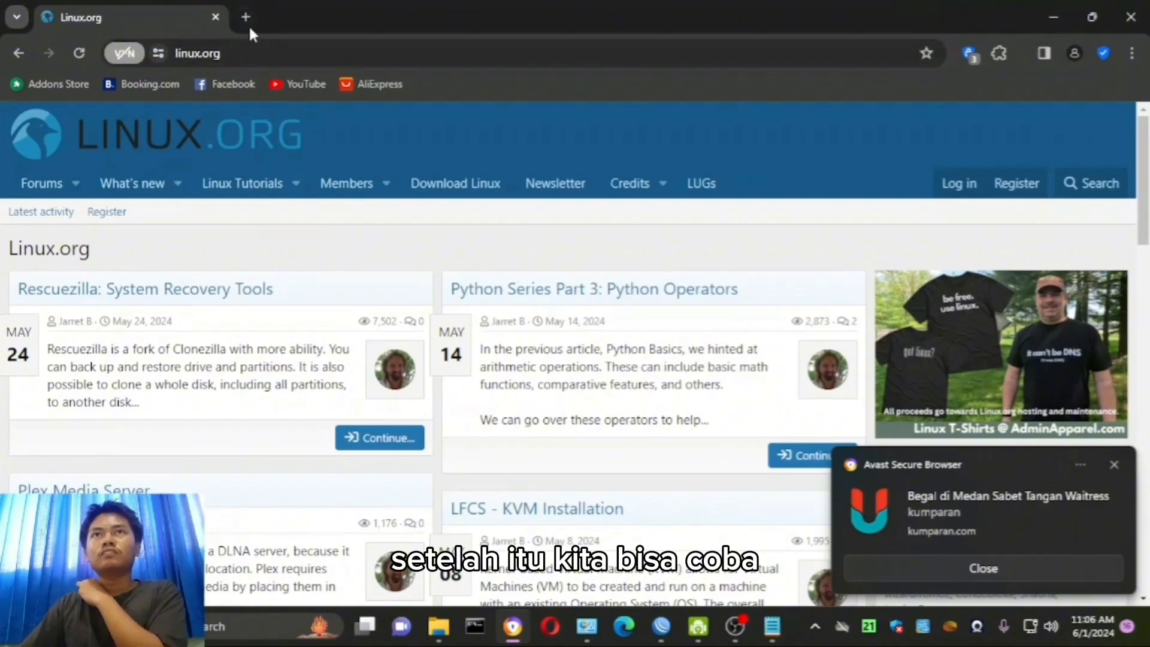
left_click(246, 16)
left_click(215, 17)
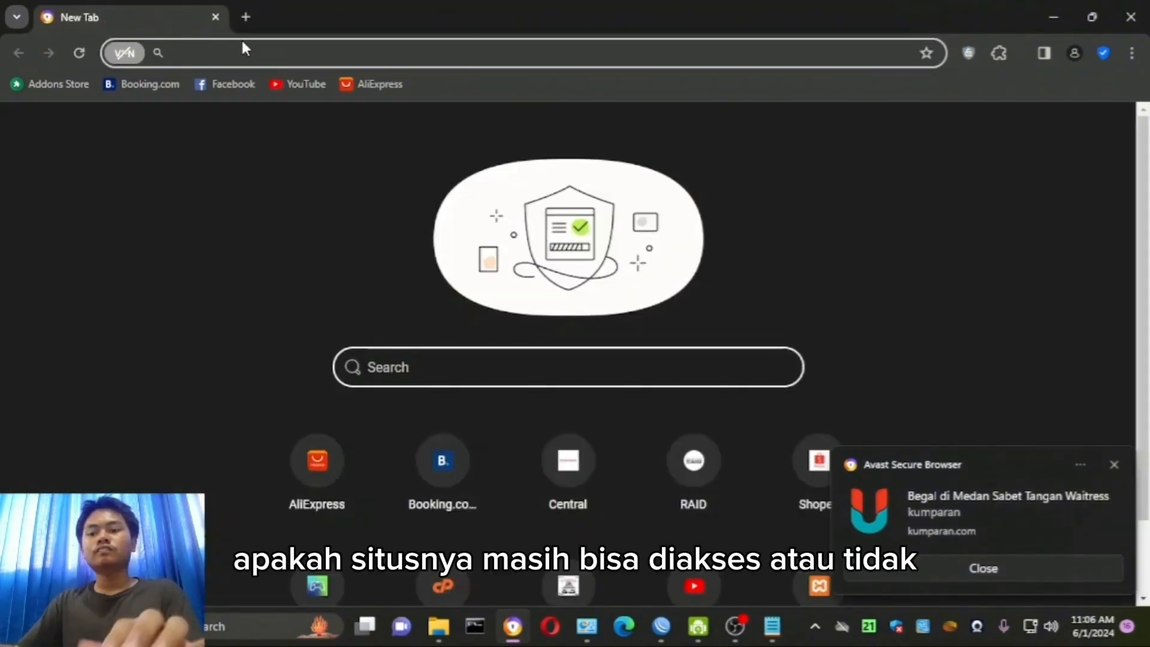
type("linhu")
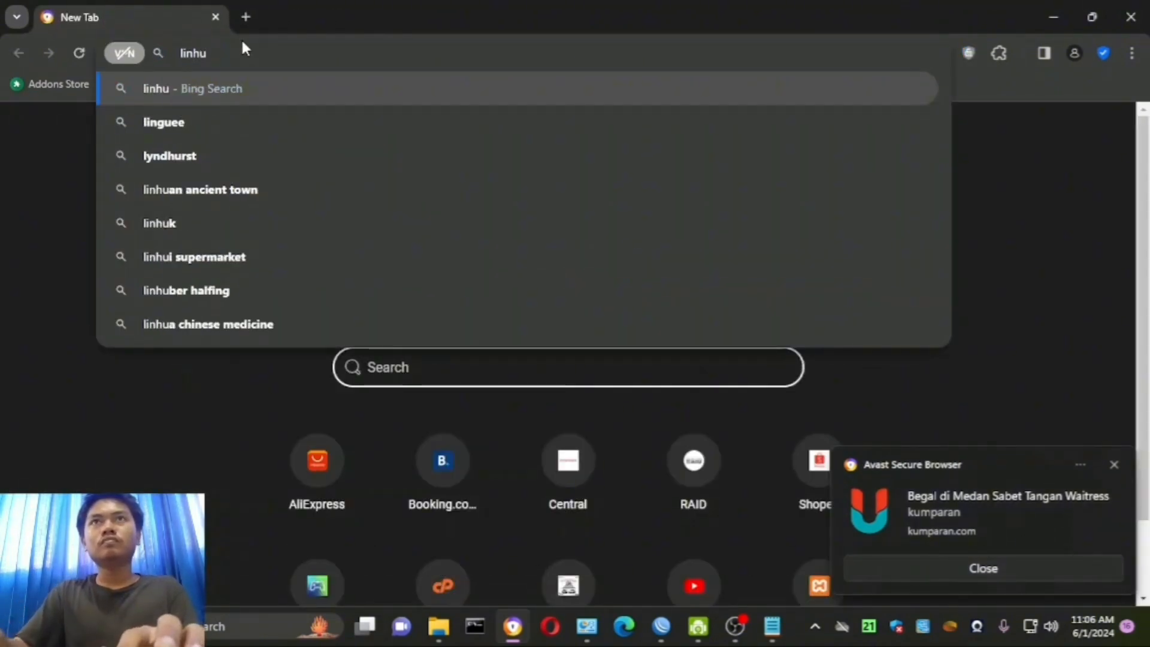
key("BackSpace")
key("BackSpace")
type("u")
key("Return")
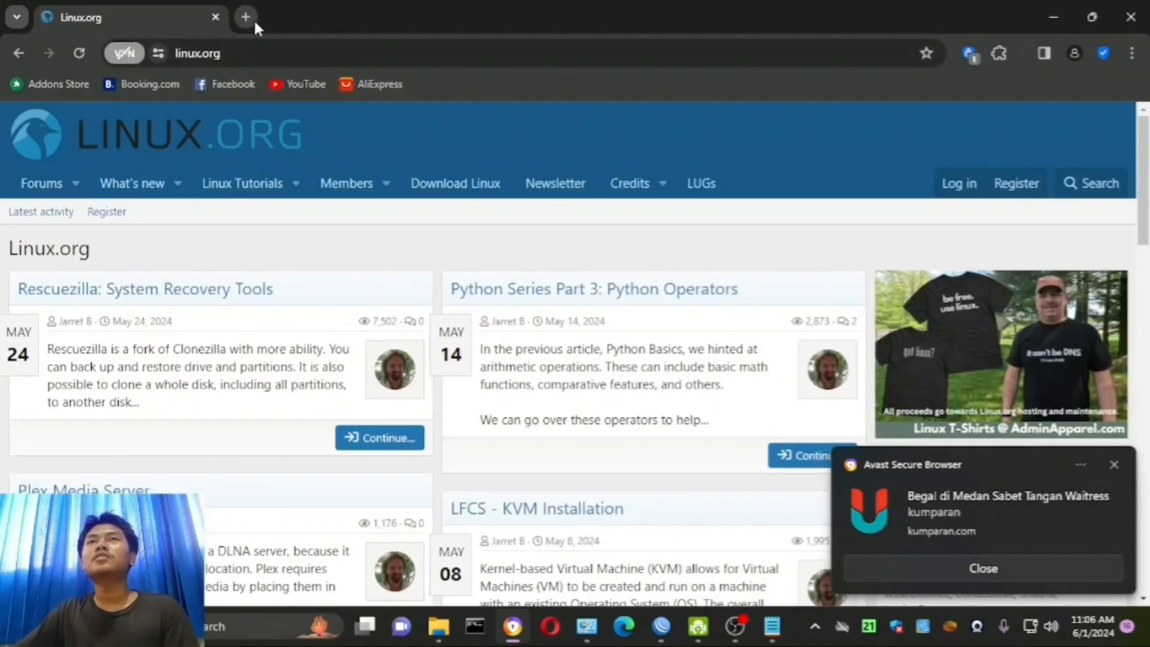
left_click(257, 54)
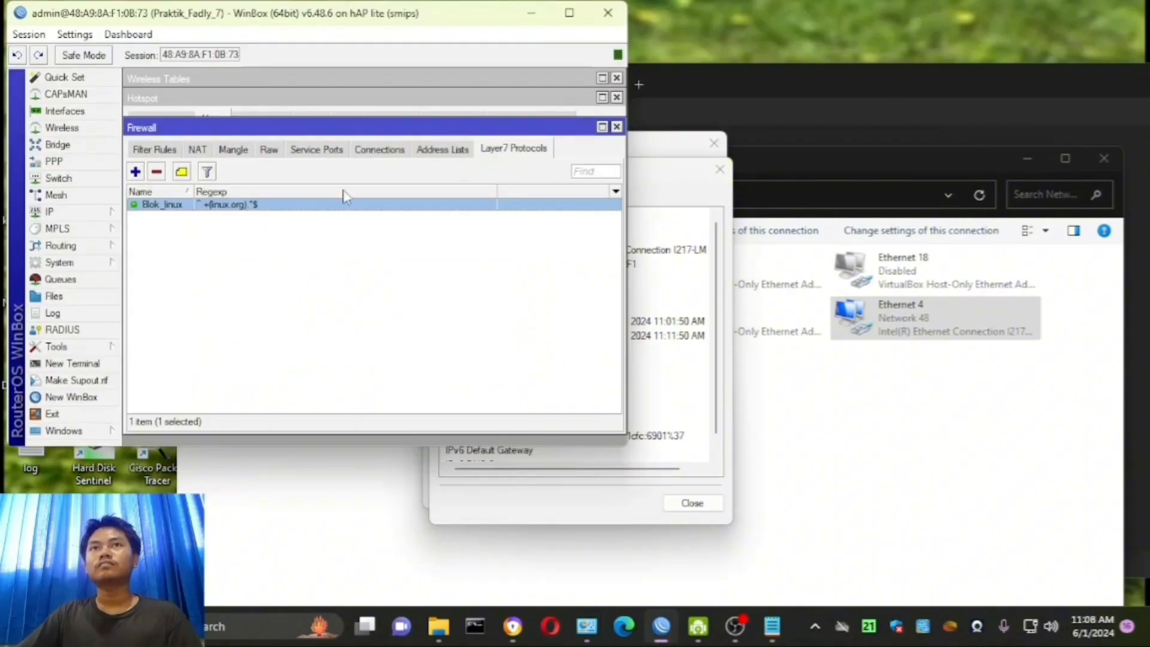
- Rename the Blok_linux Layer7 protocol to Blokir-linu.org and add a space on each side of linux.org in its regexp
double_click(210, 204)
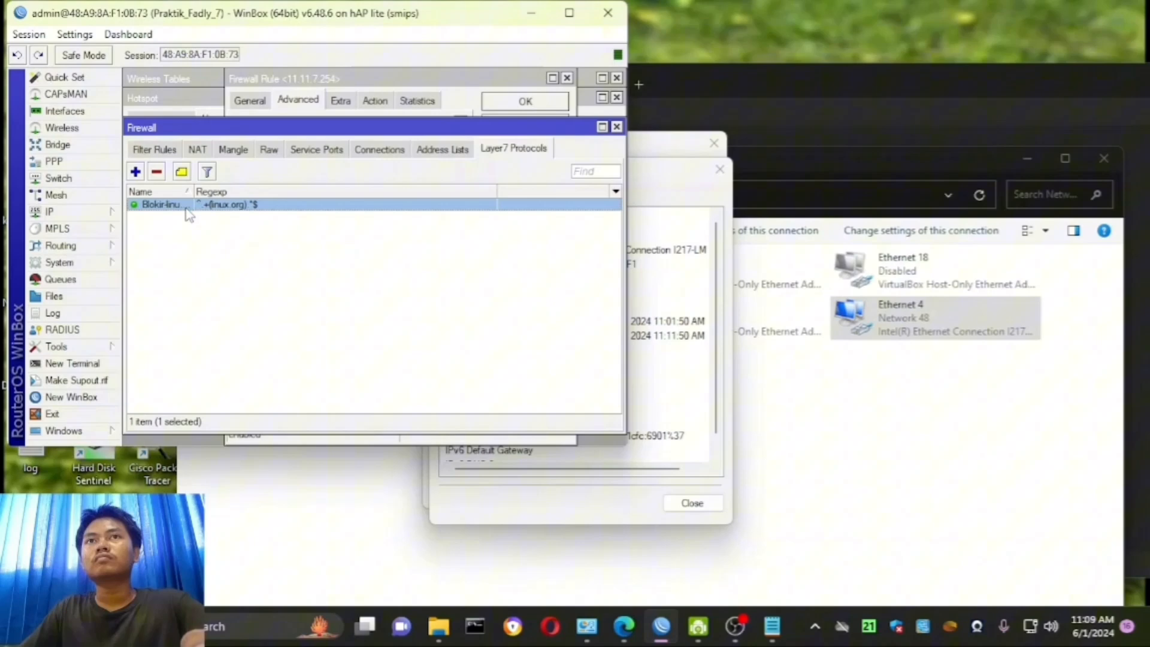
double_click(179, 204)
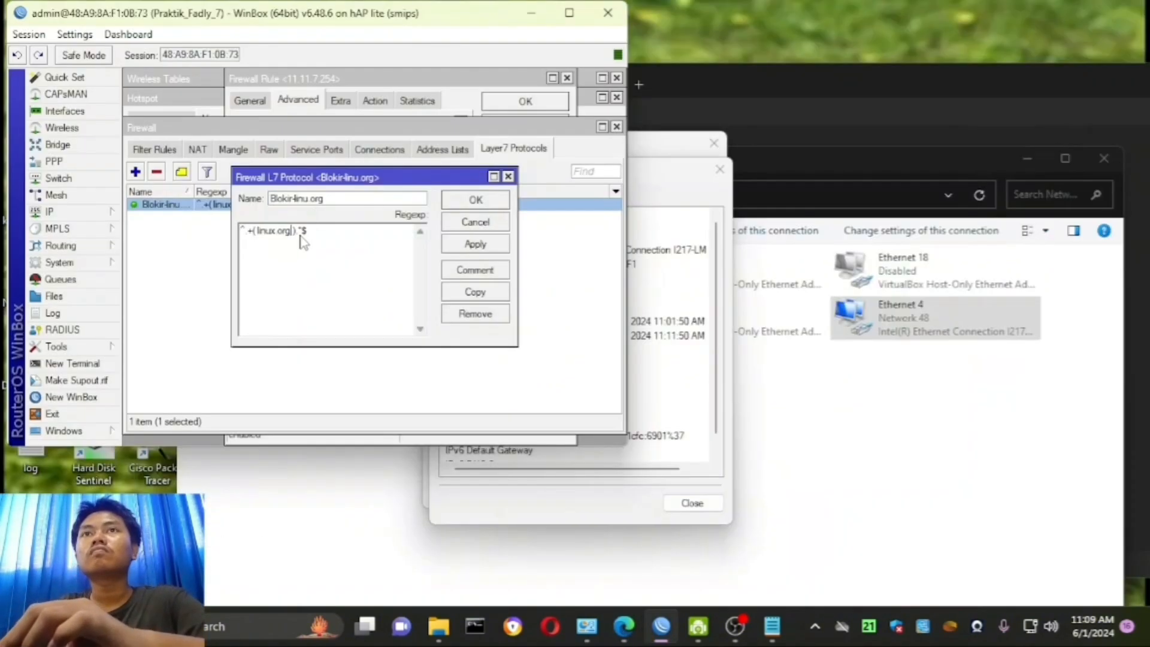
left_click(476, 200)
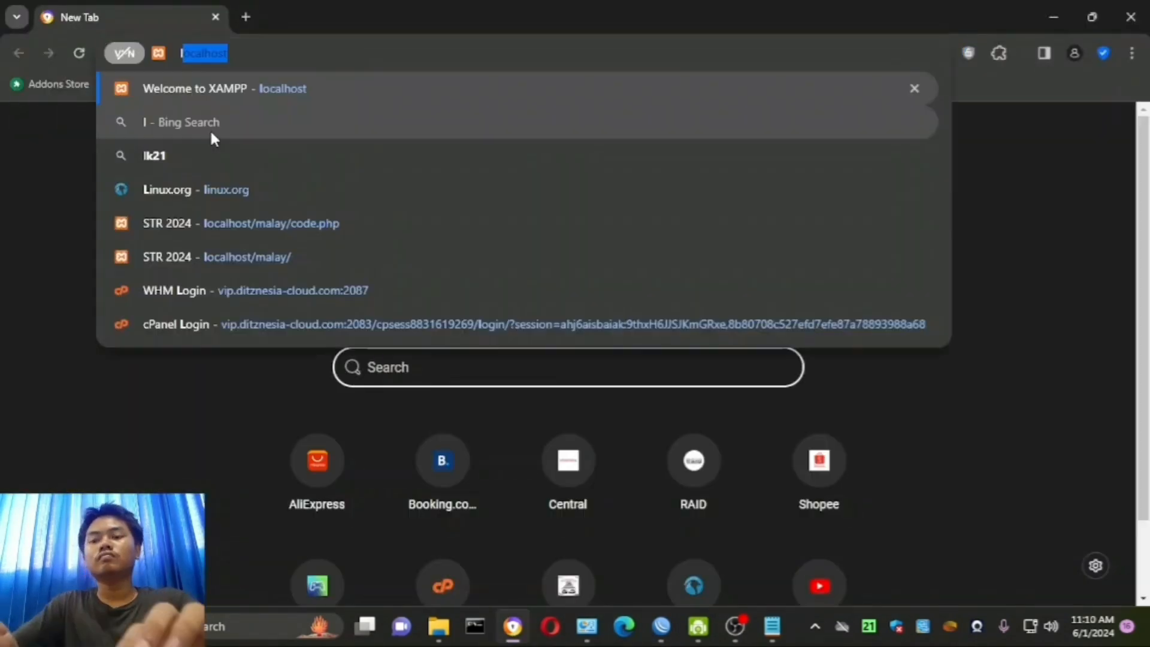
- Test the edited block by loading linux.org again in the web browser
type("inux.org")
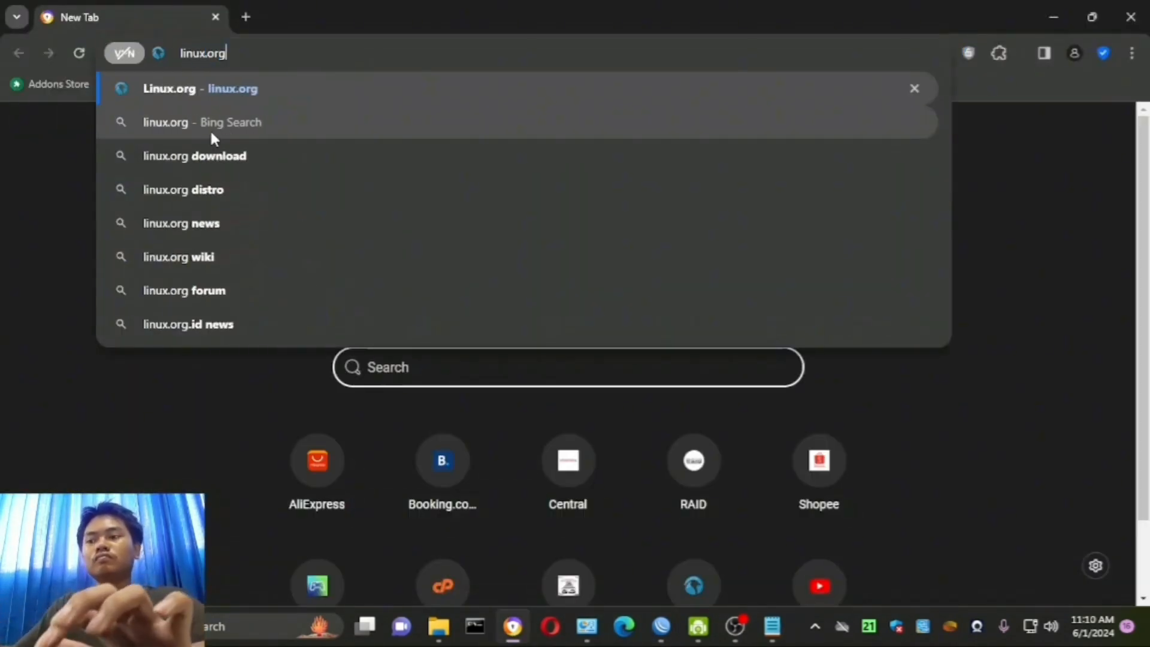
key("Return")
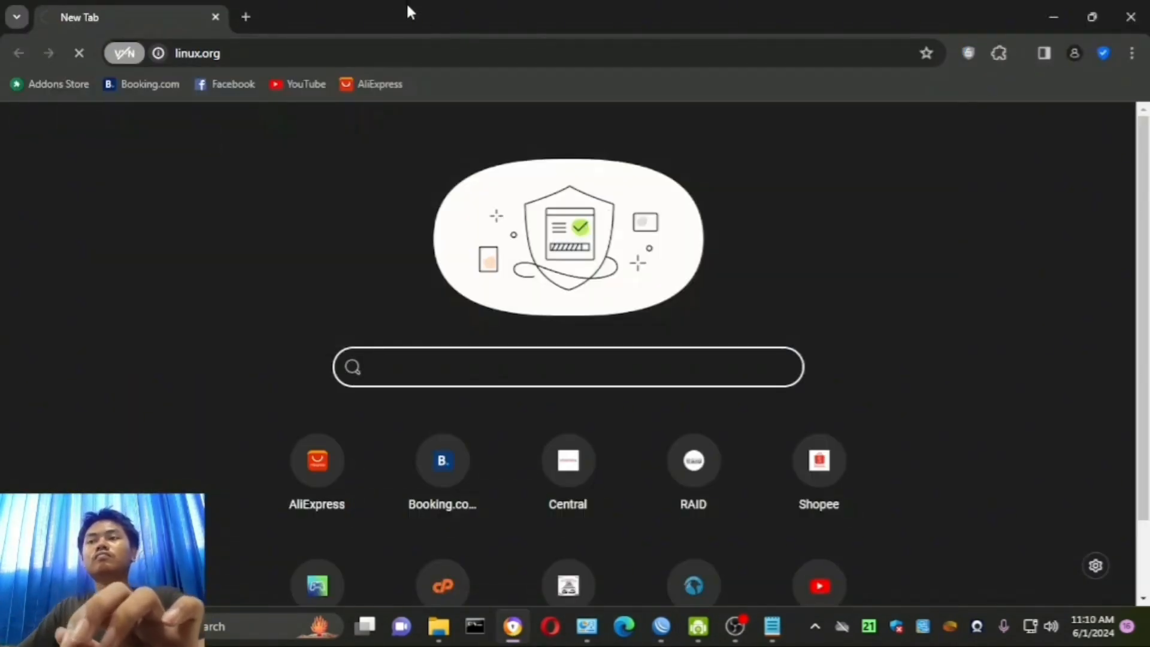
left_click(735, 626)
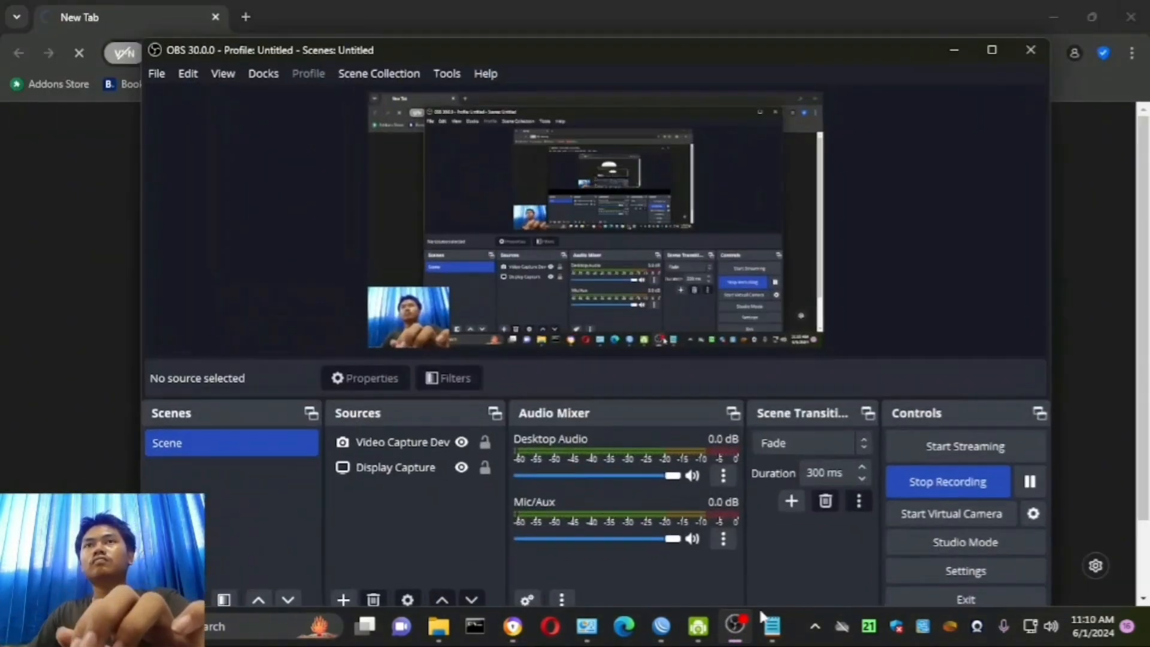
left_click(1057, 469)
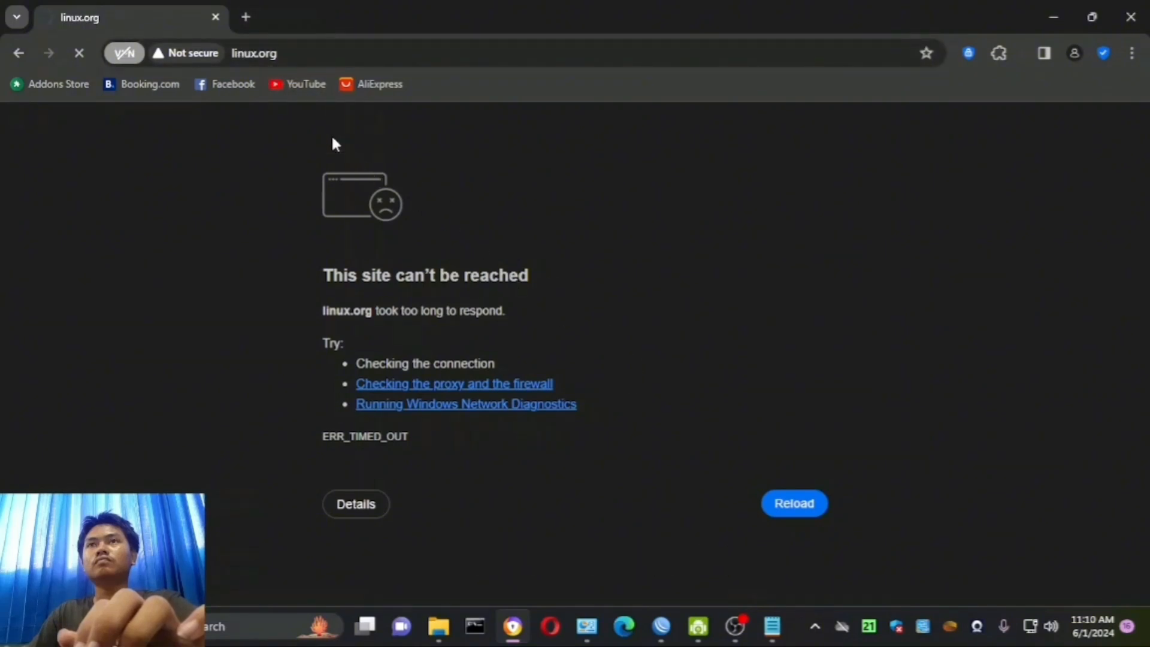
- Open YouTube in a new browser tab, compare it with the linux.org tab, browse its home feed and close the browser
left_click(245, 16)
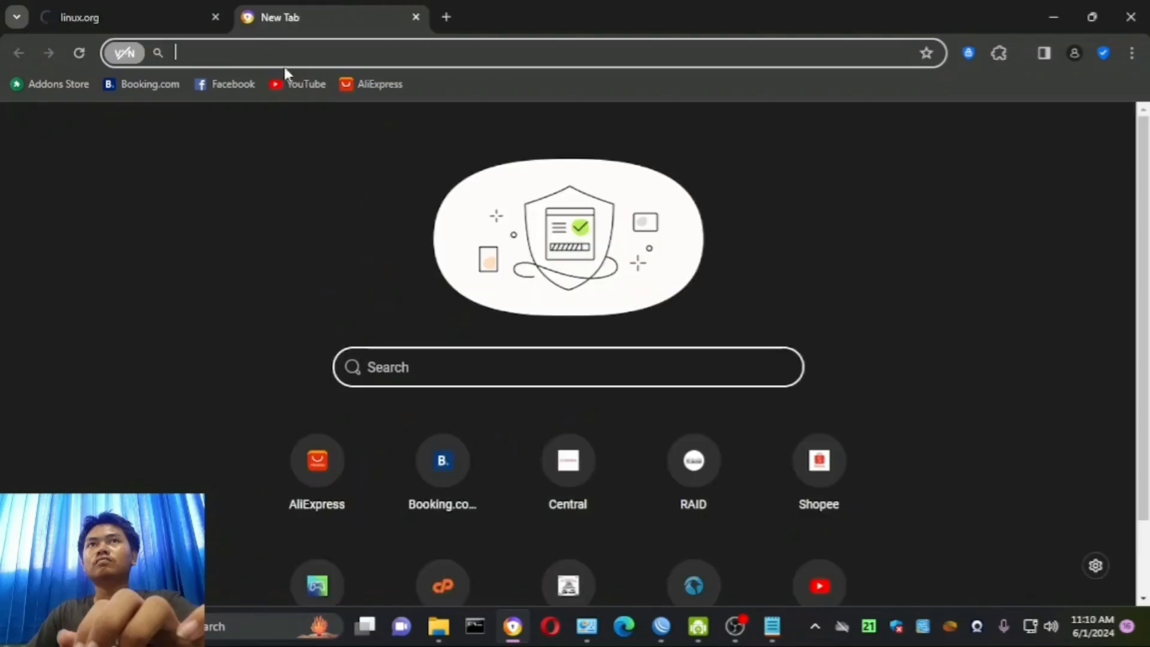
left_click(294, 84)
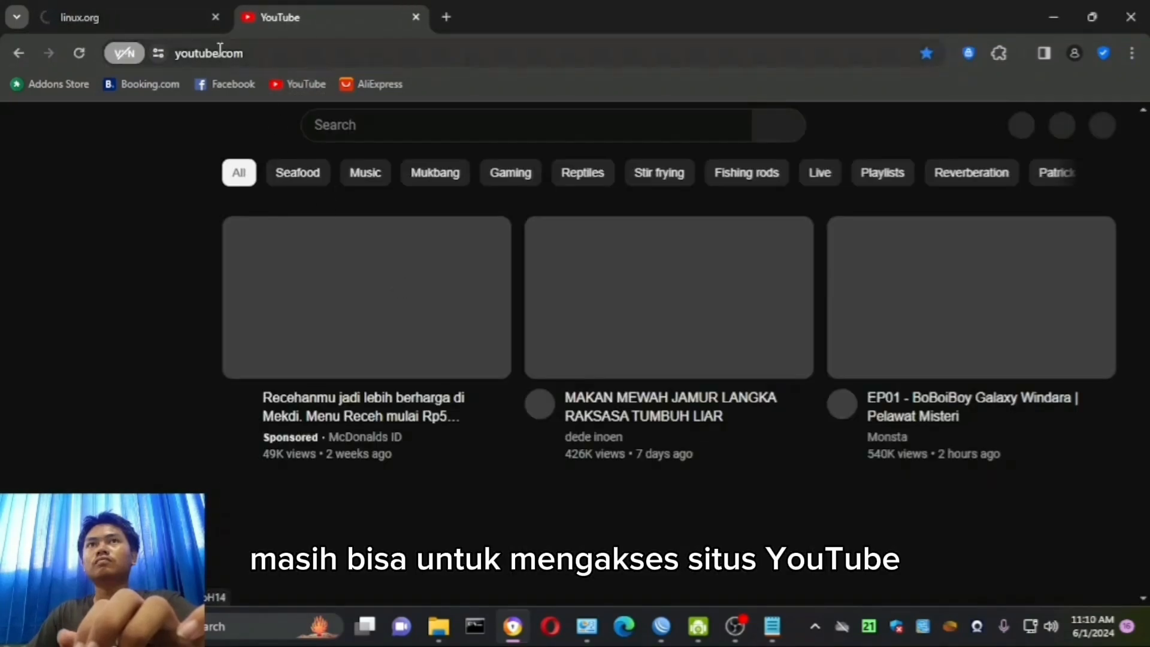
left_click(121, 18)
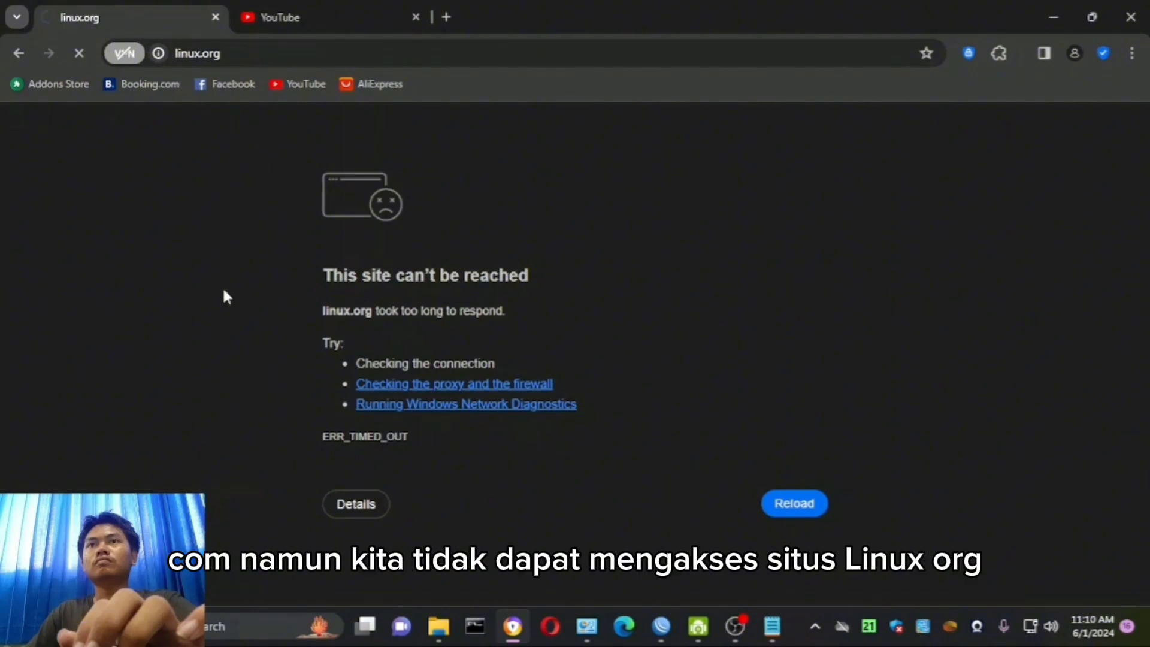
left_click(294, 27)
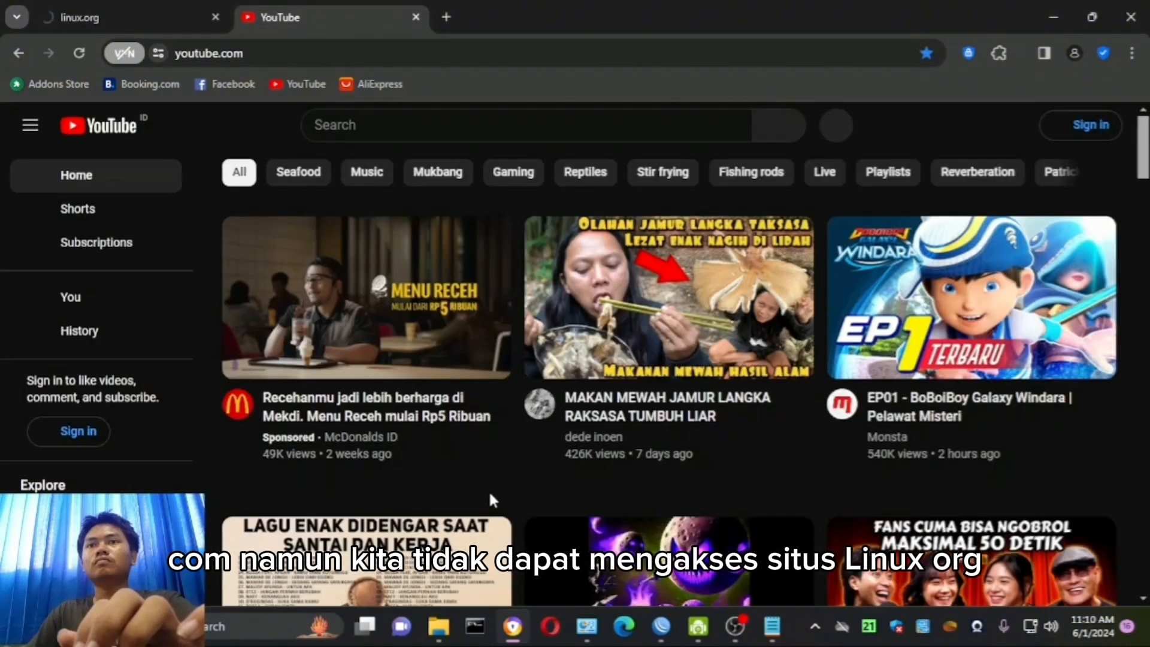
scroll(489, 490, "down", 10)
scroll(492, 491, "down", 5)
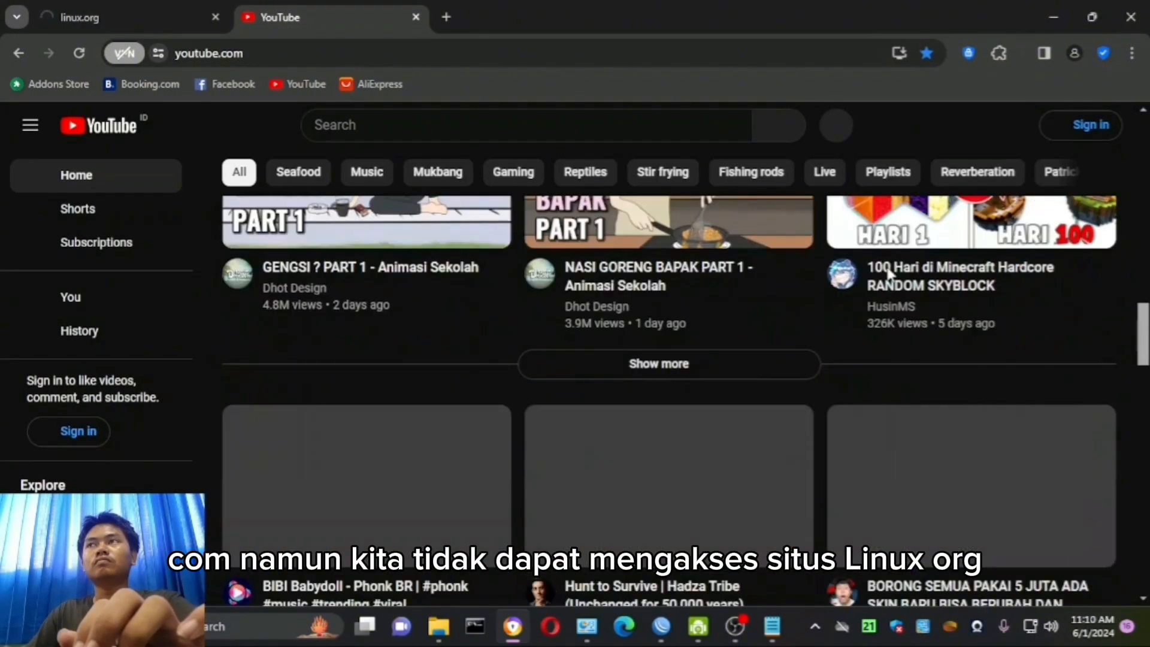
left_click(1131, 17)
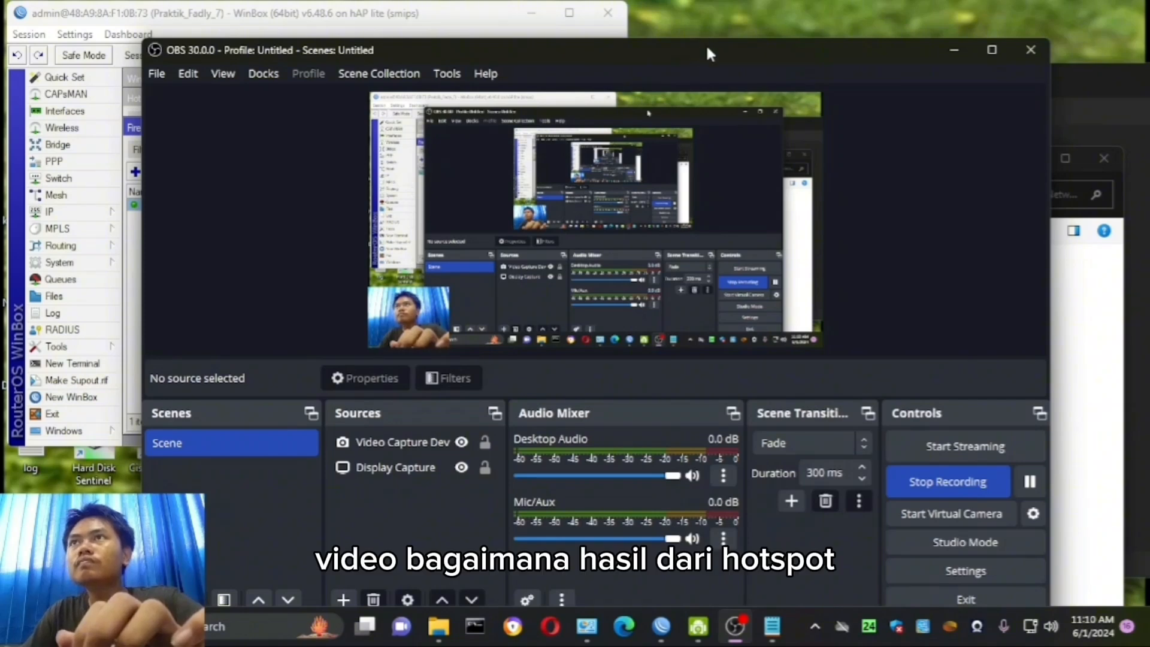
left_click_drag(706, 46, 679, 21)
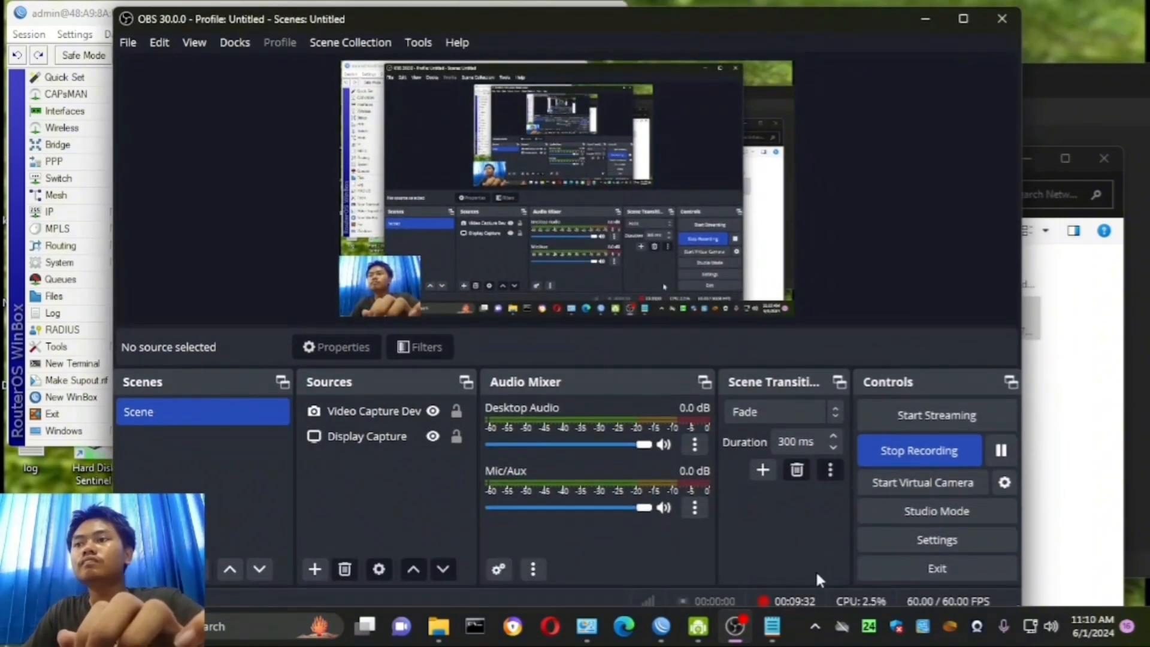
left_click(960, 452)
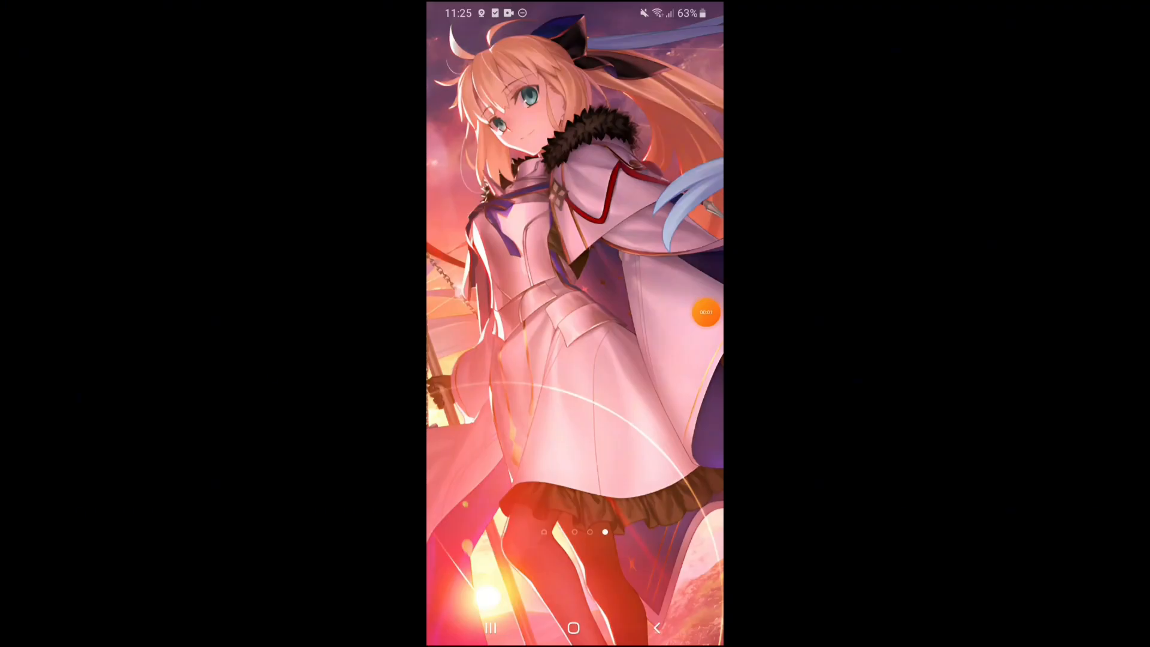
- On the phone, open the Wi-Fi settings and connect to the router's configured wireless network, entering its Wi-Fi password
left_click_drag(575, 12, 575, 323)
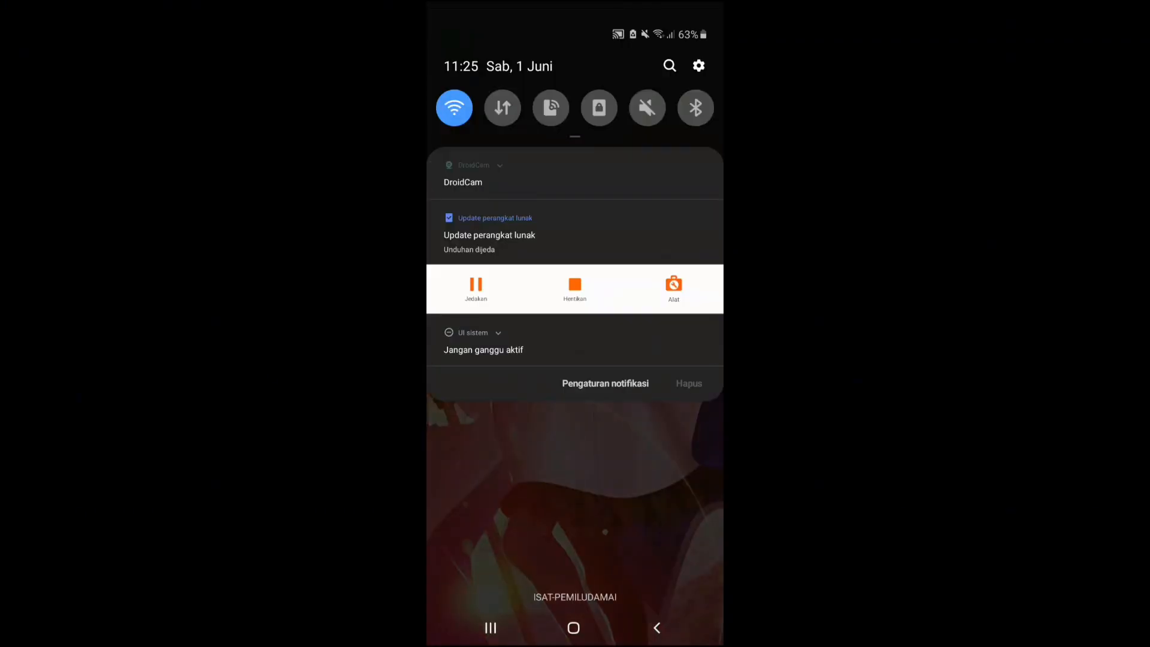
left_click(454, 107)
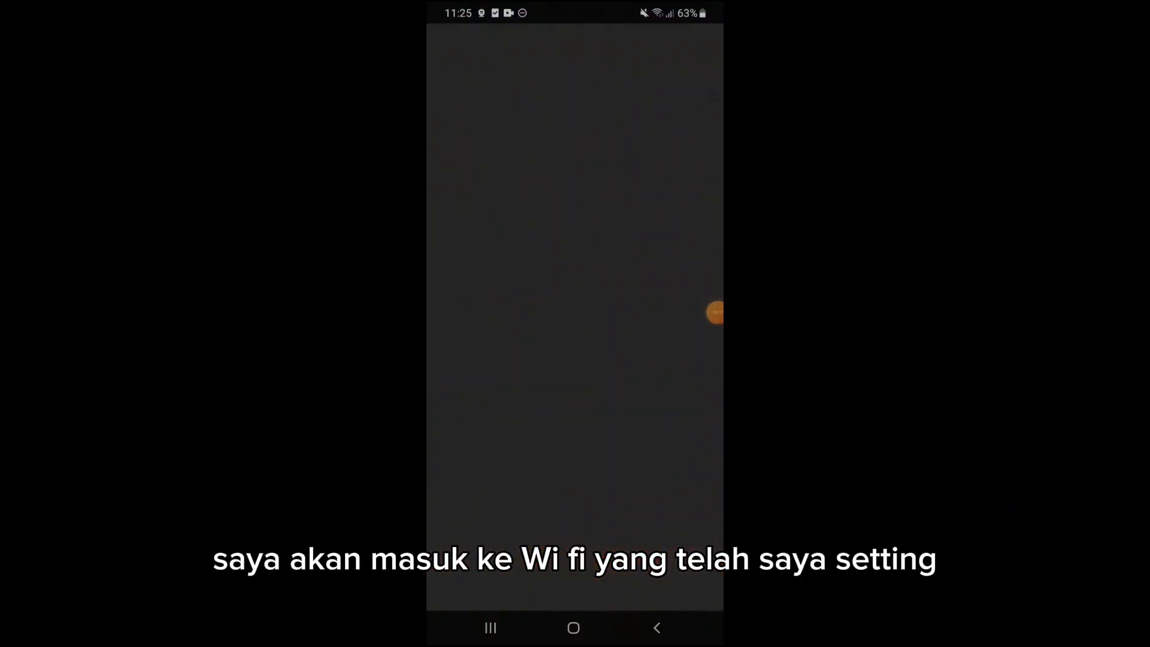
left_click(509, 314)
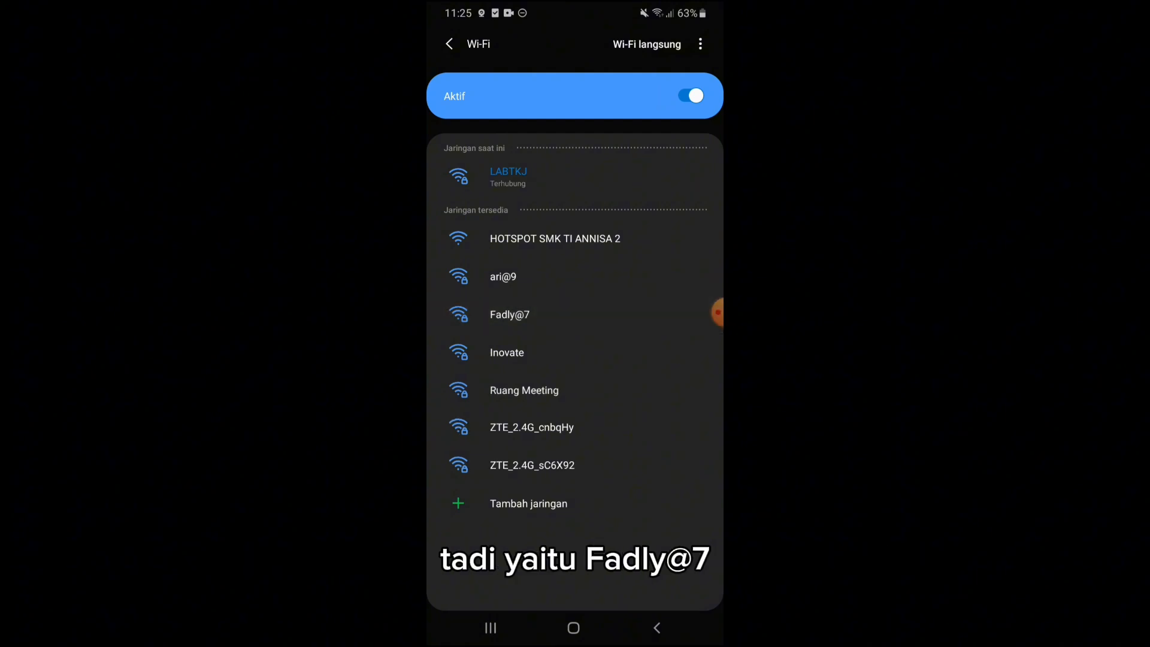
type("1")
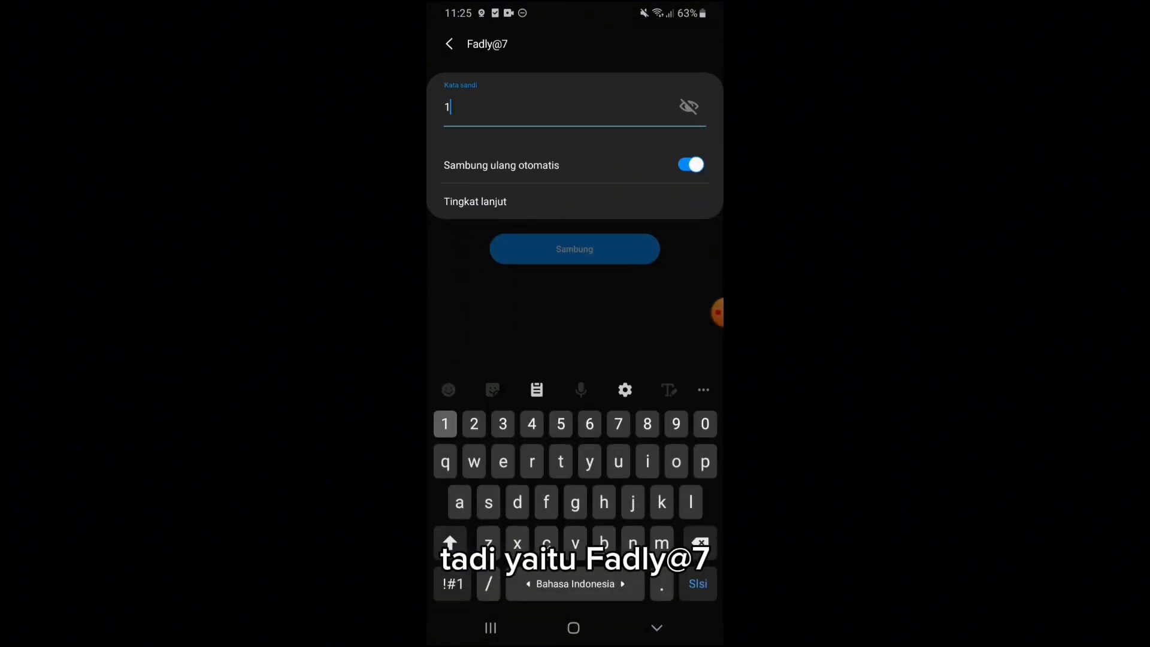
type("2345678")
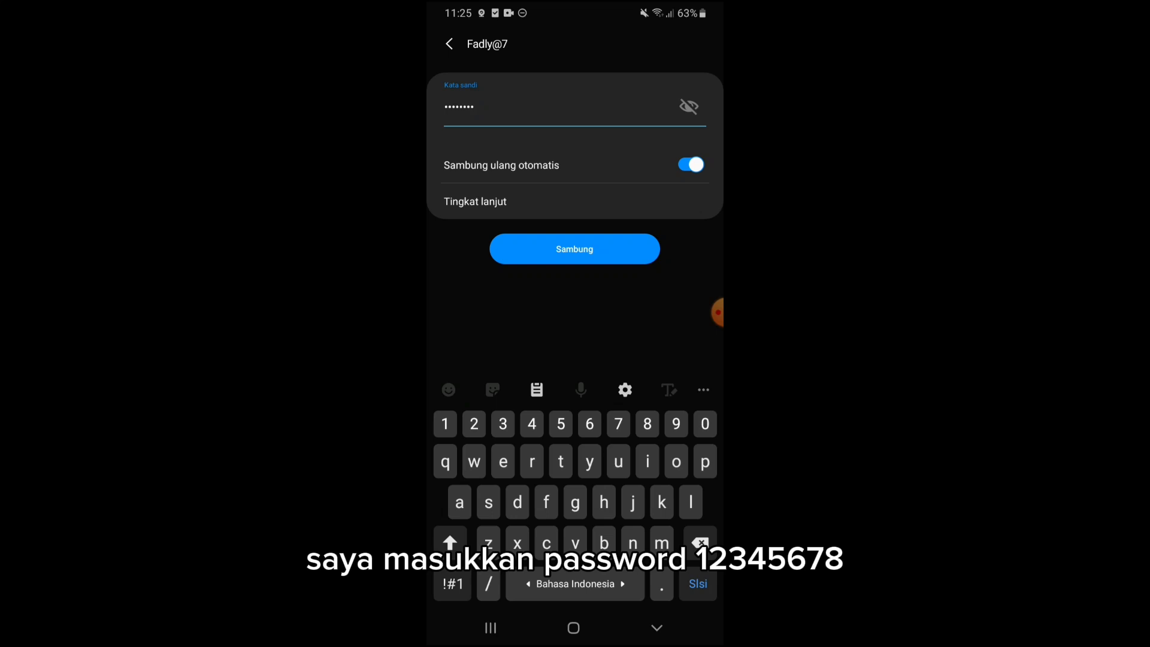
left_click(574, 248)
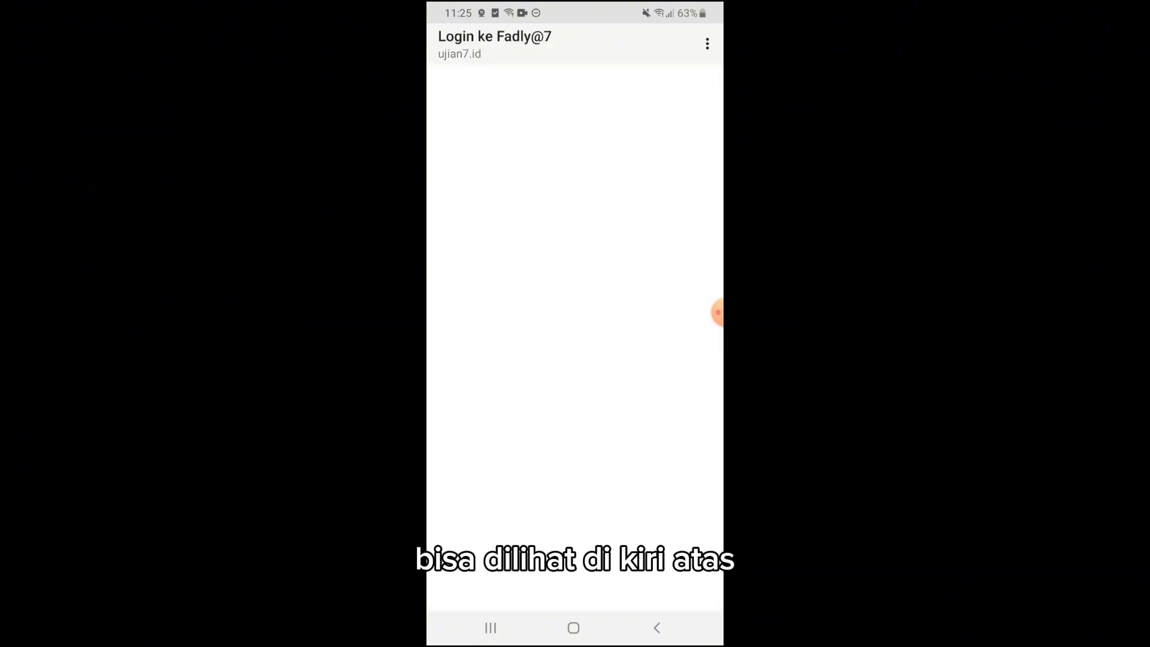
- Log in to the MikroTik hotspot page at ujian7.id with the exam hotspot username and its password
left_click(575, 281)
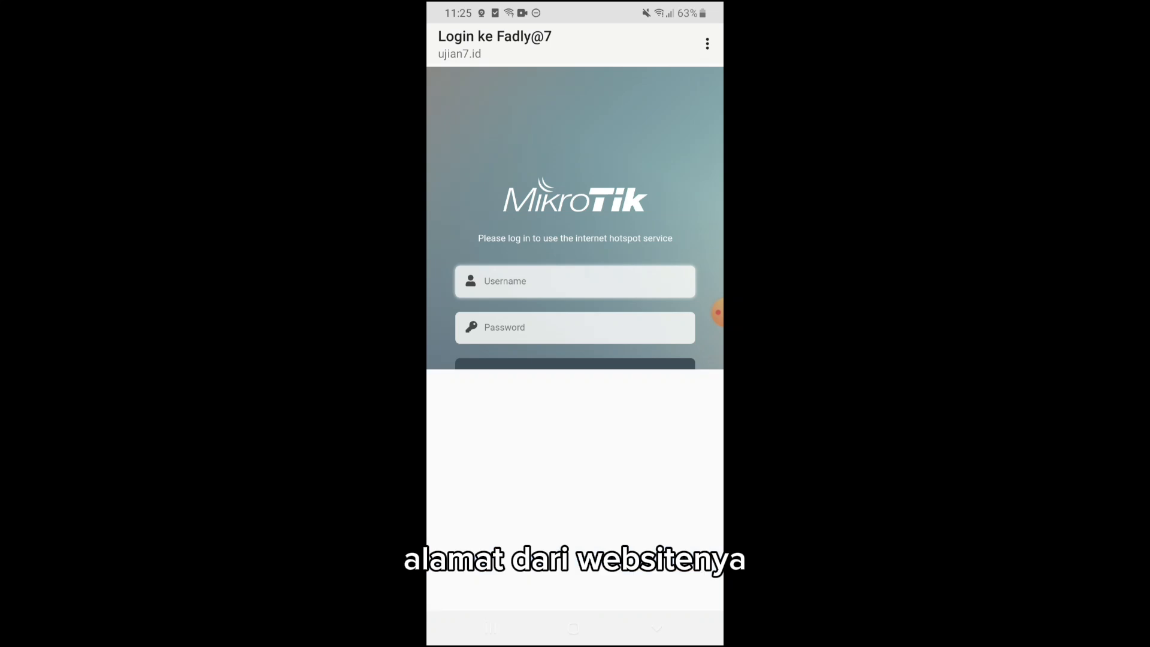
type("fadl")
key("BackSpace")
key("BackSpace")
key("BackSpace")
key("BackSpace")
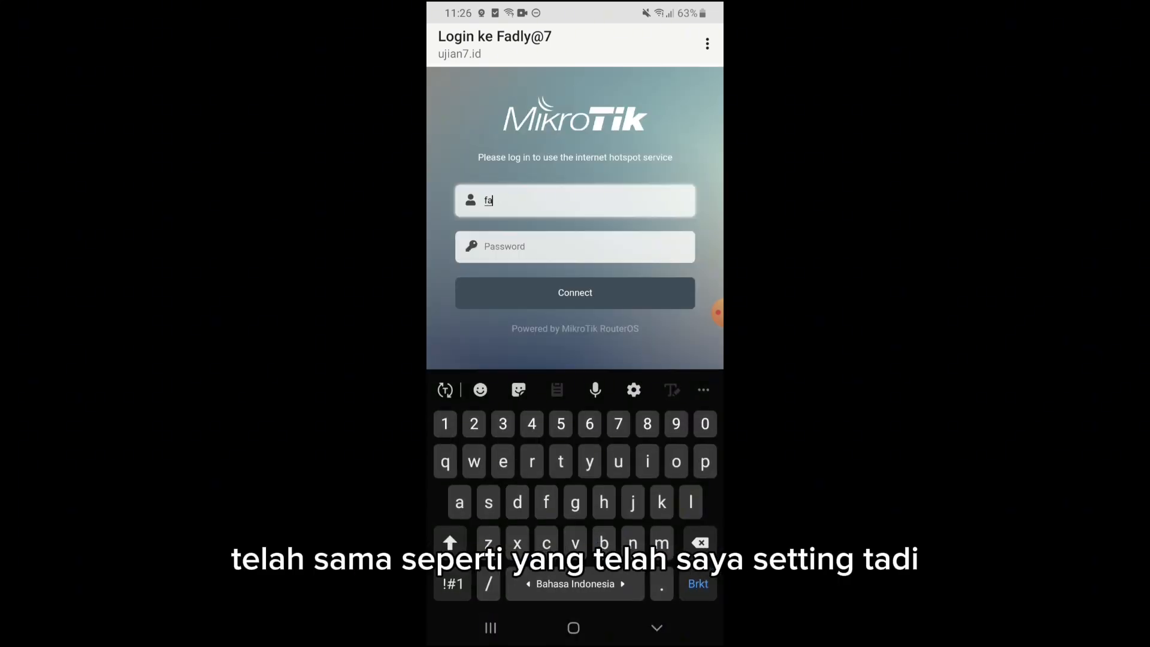
type("ujian")
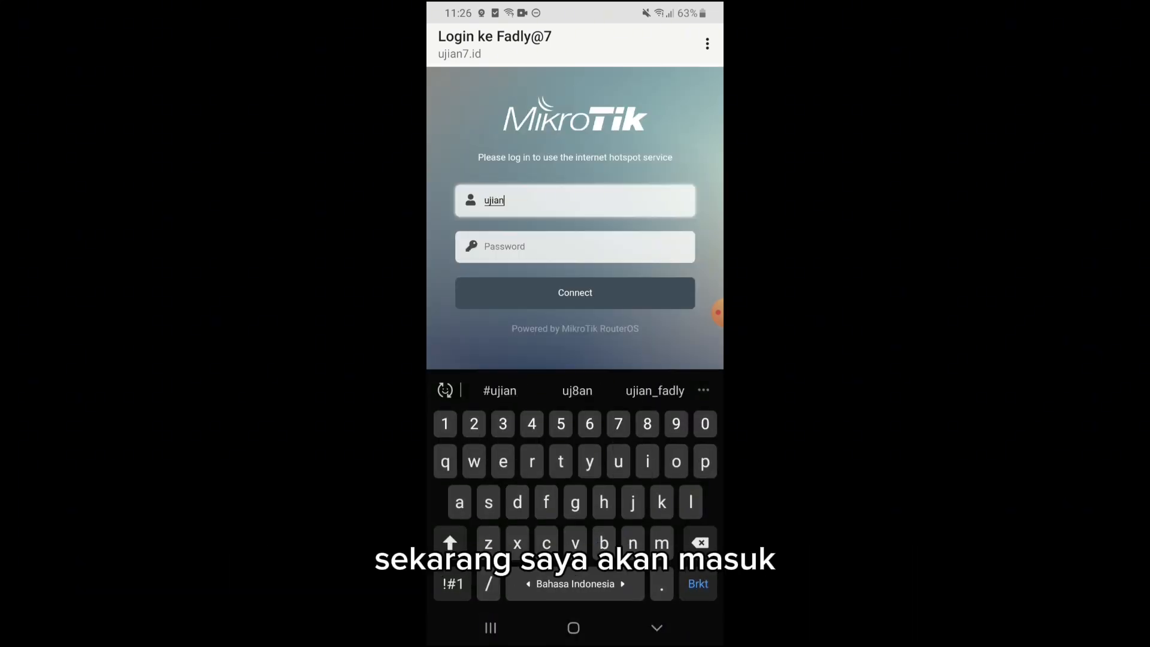
type("_fadly")
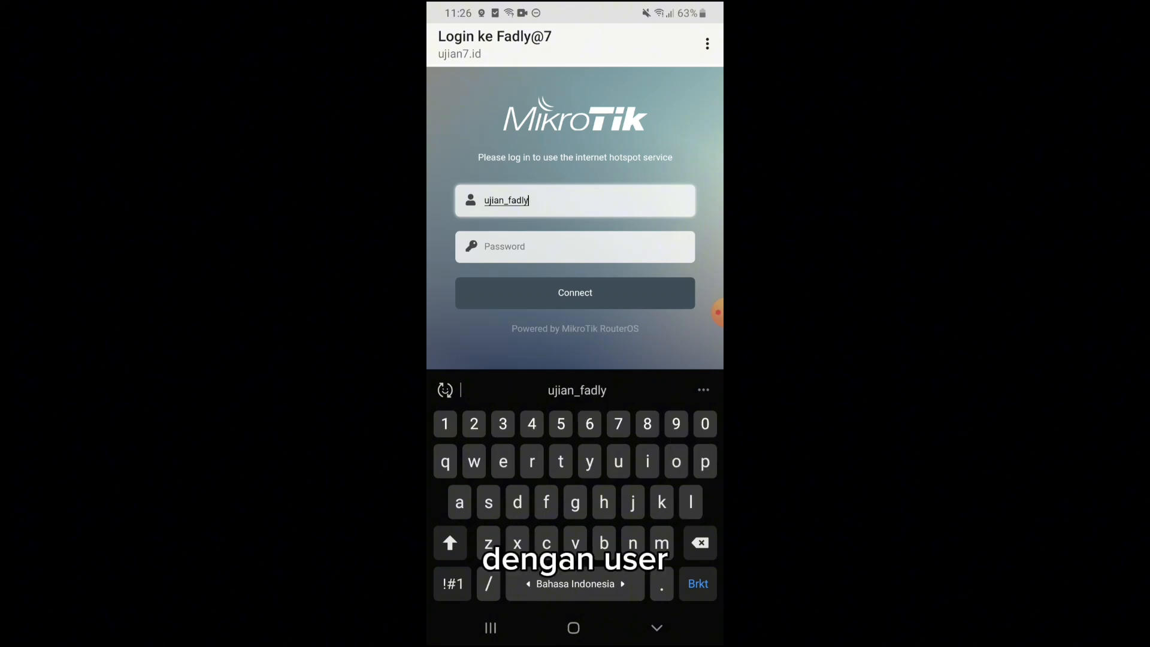
left_click(575, 247)
type("7")
key("Return")
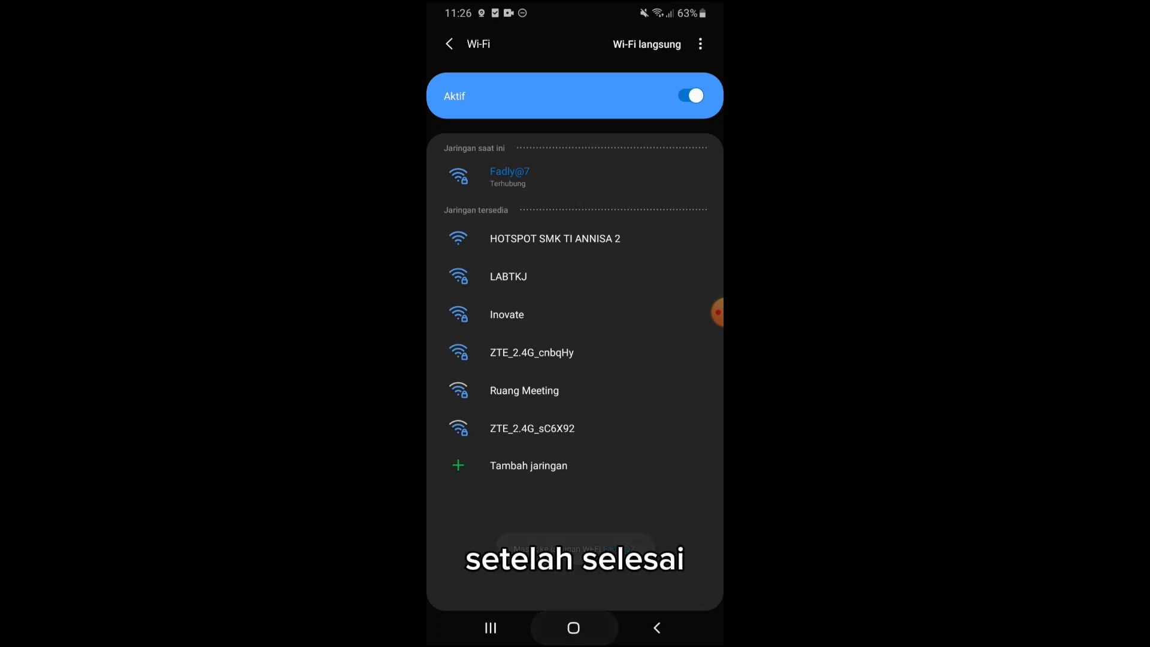
- Leave the Wi-Fi settings, switch to the phone's YouTube app and browse the home feed to test internet access through the hotspot
left_click(574, 628)
left_click_drag(491, 384, 665, 383)
left_click(469, 462)
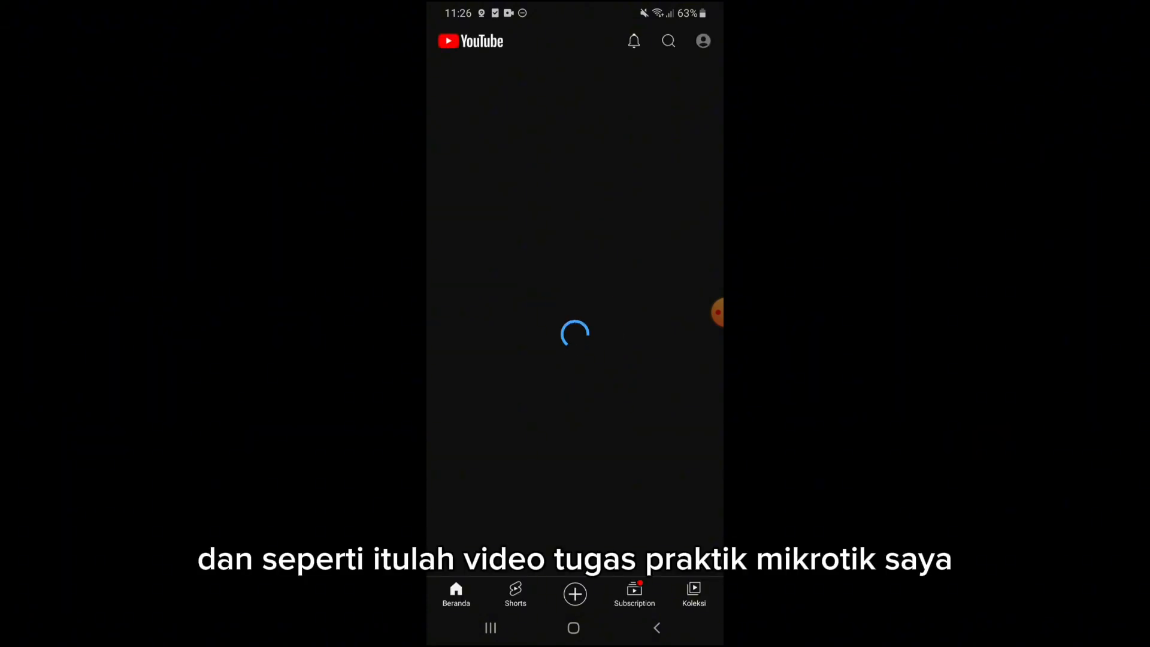
scroll(575, 300, "down", 3)
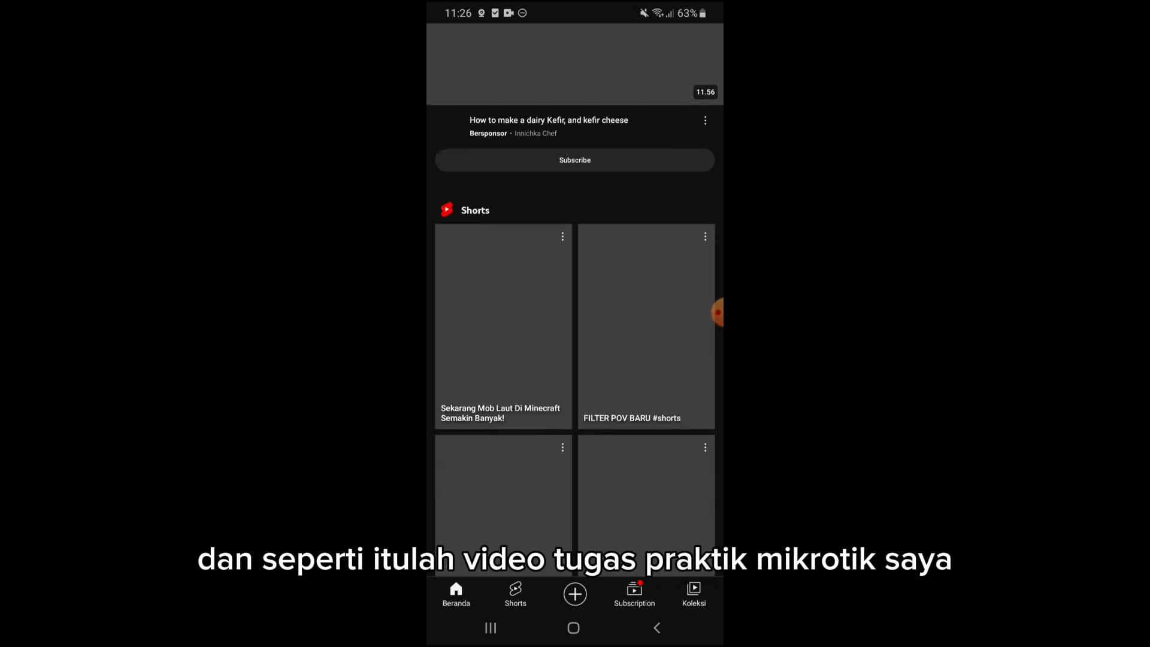
scroll(575, 299, "down", 5)
scroll(575, 299, "down", 10)
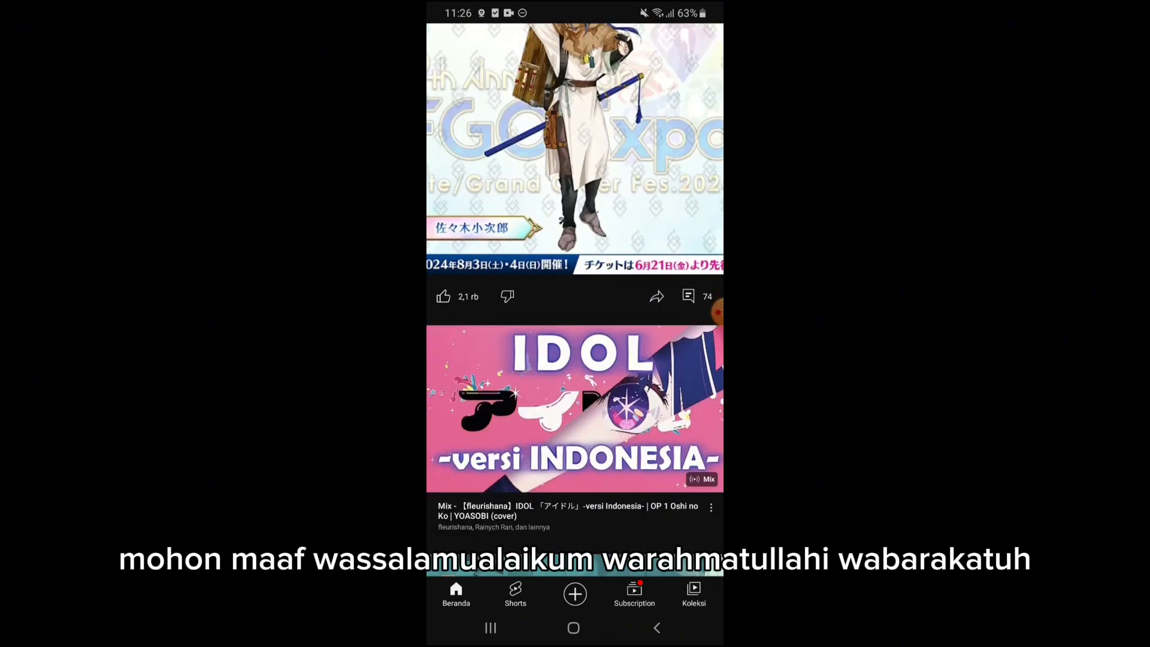
scroll(575, 300, "down", 15)
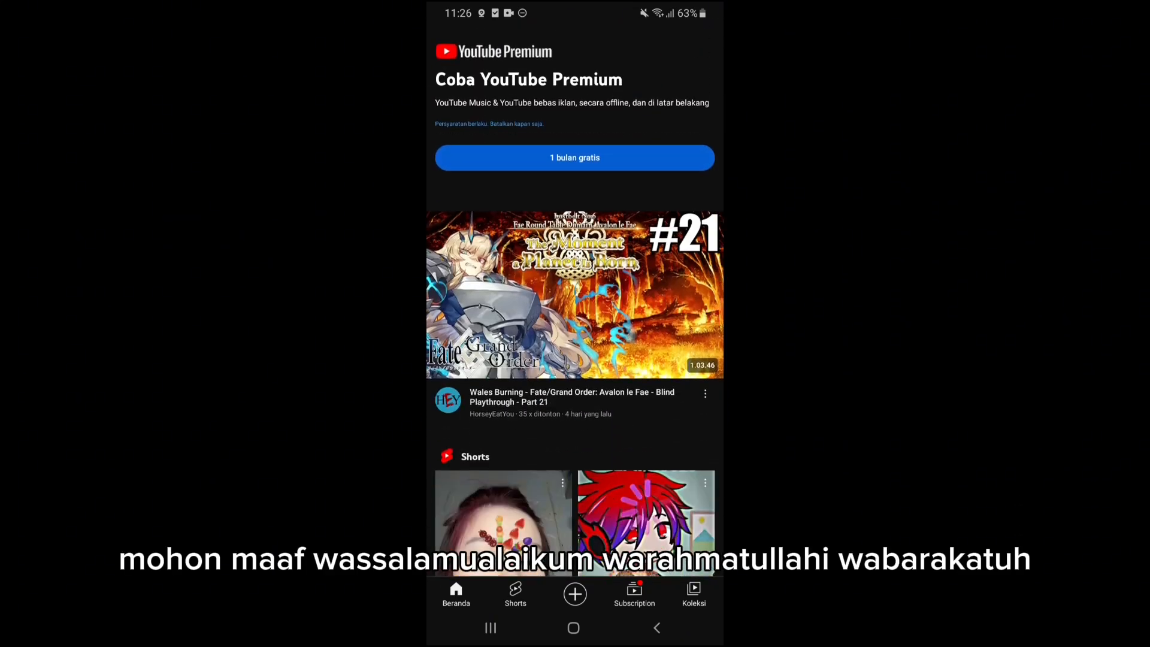